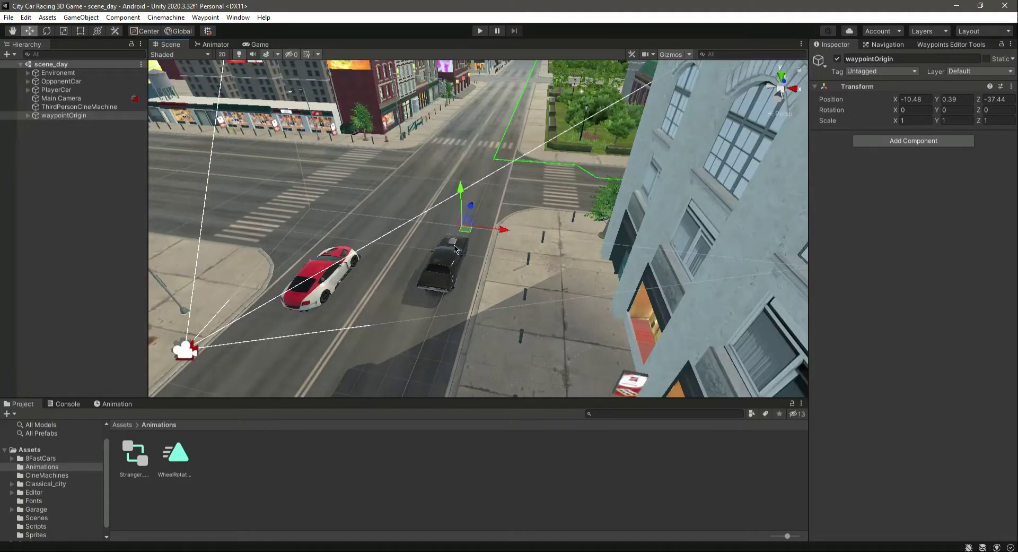
Move the PlayerCar back down the road to about X -16.9, Z -59.09
left_click_drag(503, 185, 482, 268, "alt")
left_click(45, 194)
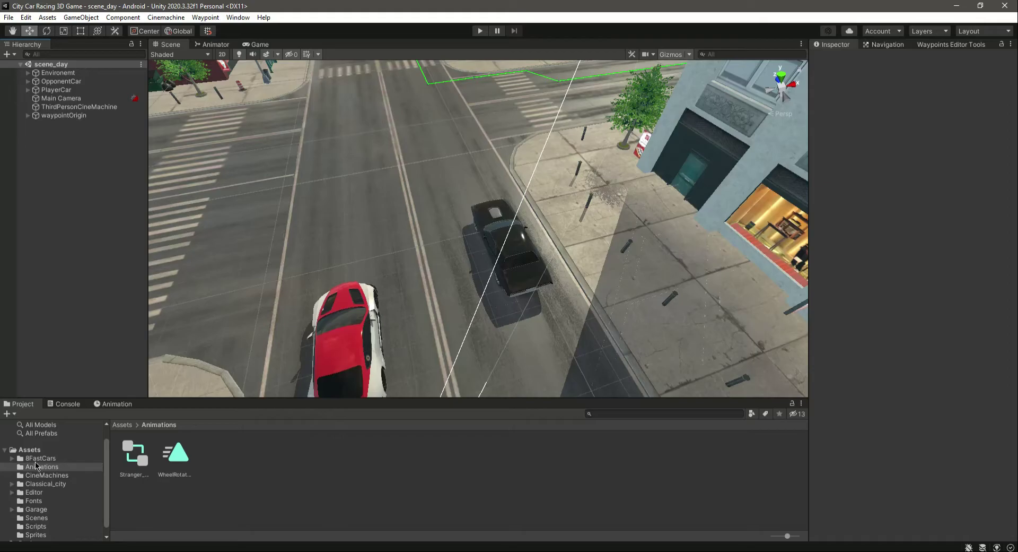
key("Up")
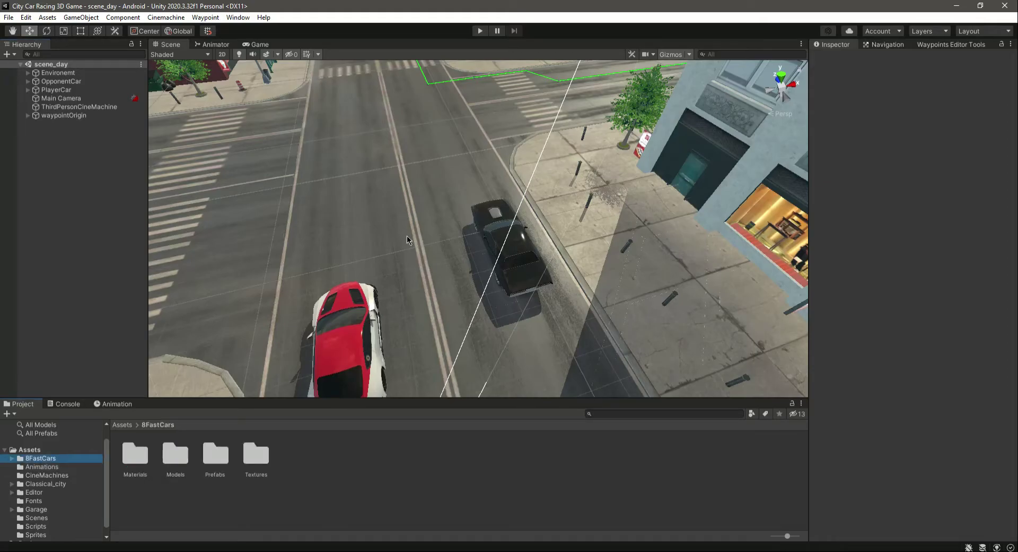
left_click(71, 91)
right_click_drag(455, 224, 304, 283)
left_click_drag(304, 283, 222, 268, "alt")
left_click_drag(582, 217, 326, 303)
left_click_drag(517, 268, 347, 273, "alt")
left_click_drag(431, 261, 257, 203)
left_click_drag(299, 231, 663, 297, "alt")
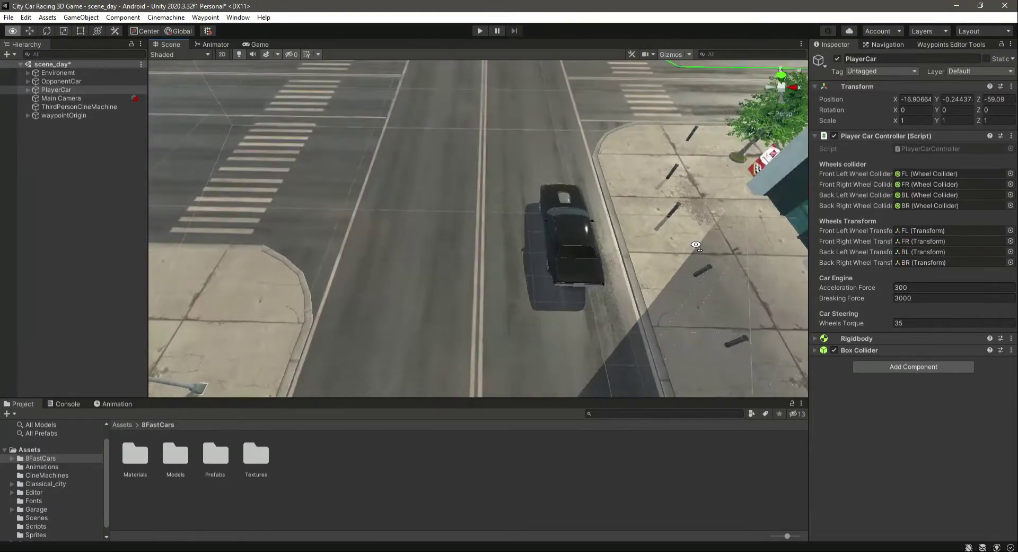
Examine the OpponentCar's script components and its placement on the road
left_click(61, 81)
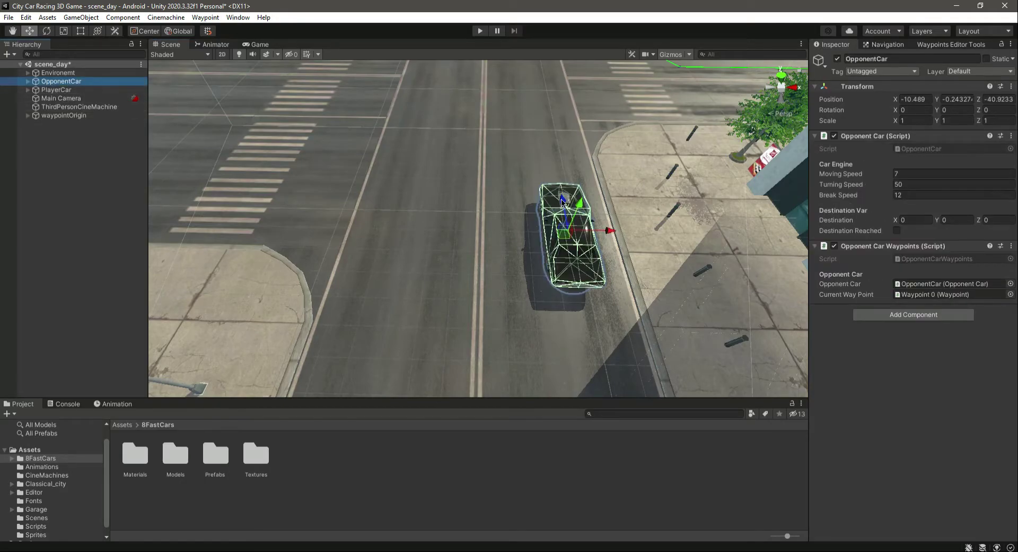
left_click_drag(556, 246, 520, 241, "alt")
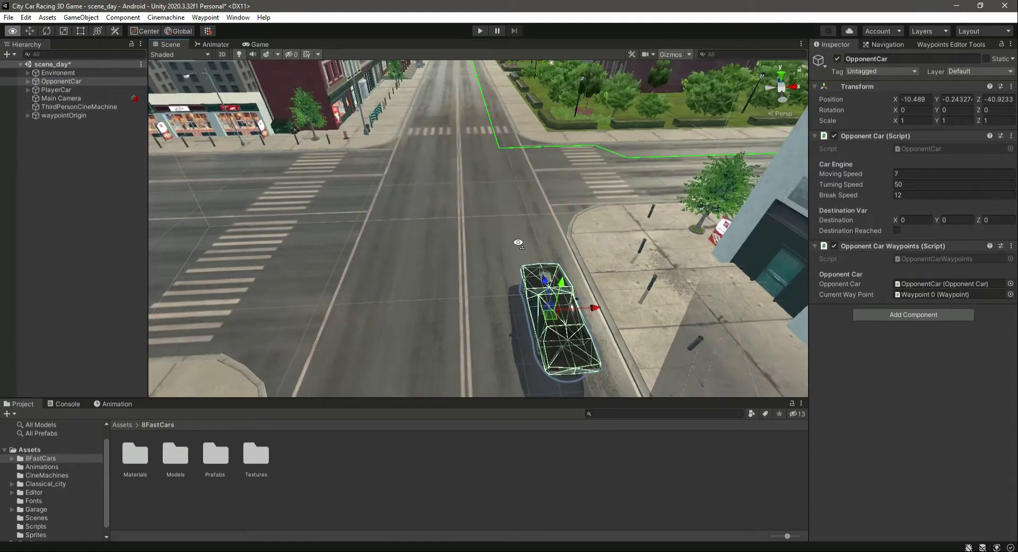
left_click(440, 216)
right_click_drag(440, 215, 573, 215)
scroll(483, 239, "up", 3)
scroll(484, 238, "up", 3)
scroll(573, 215, "down", 4)
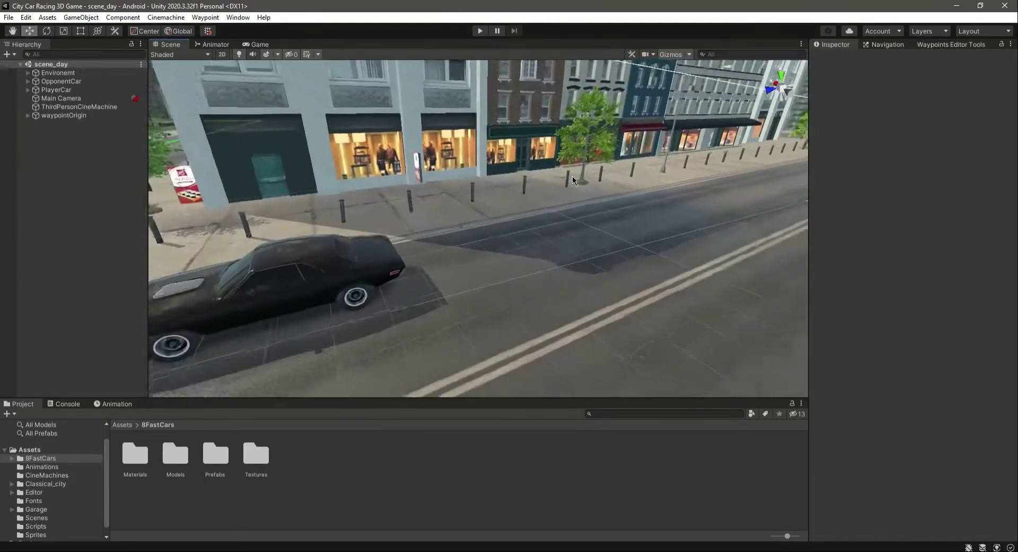
scroll(573, 219, "down", 5)
scroll(546, 298, "up", 3)
Create an empty game object at the scene root and name it OpponentsCar
right_click(72, 151)
left_click(115, 276)
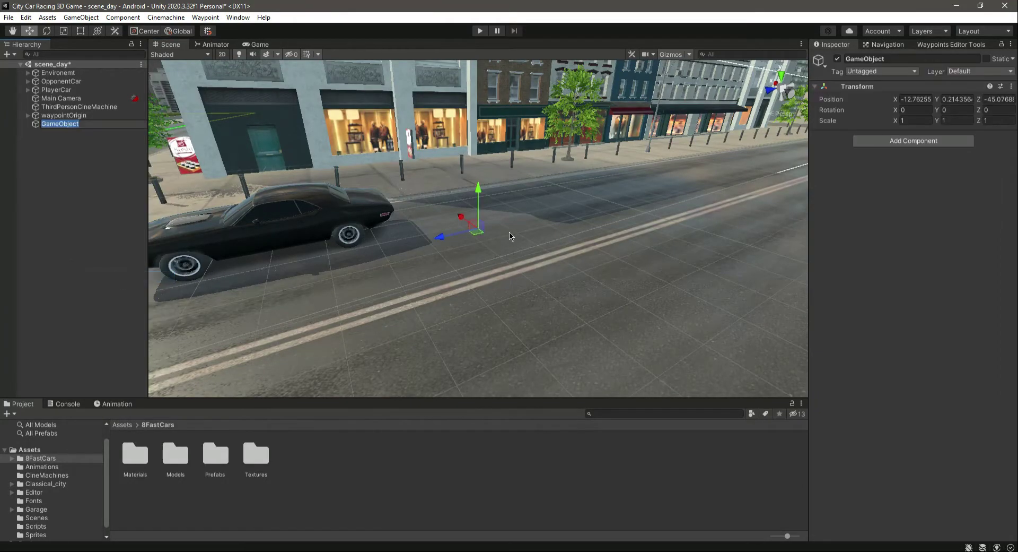
type("OpponentsCar")
key("Return")
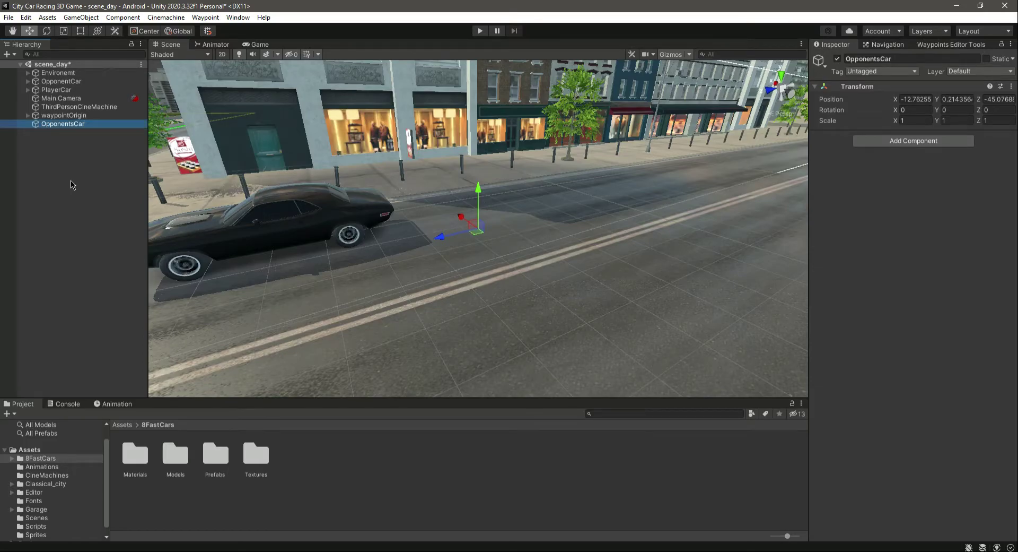
Make OpponentCar a child of the OpponentsCar object and select it there
left_click_drag(68, 83, 83, 127)
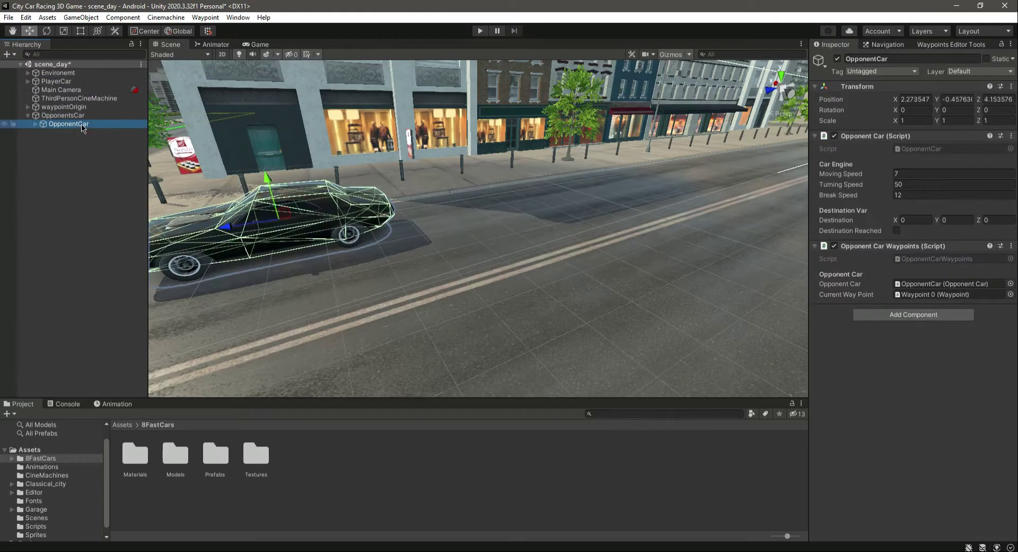
left_click(86, 165)
left_click(28, 116)
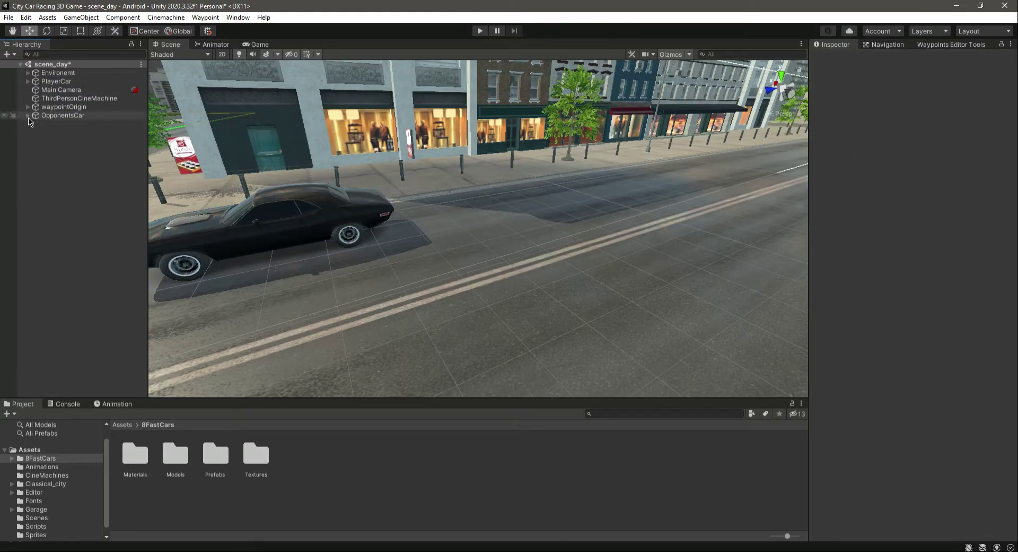
left_click(55, 117)
left_click(28, 116)
left_click(68, 125)
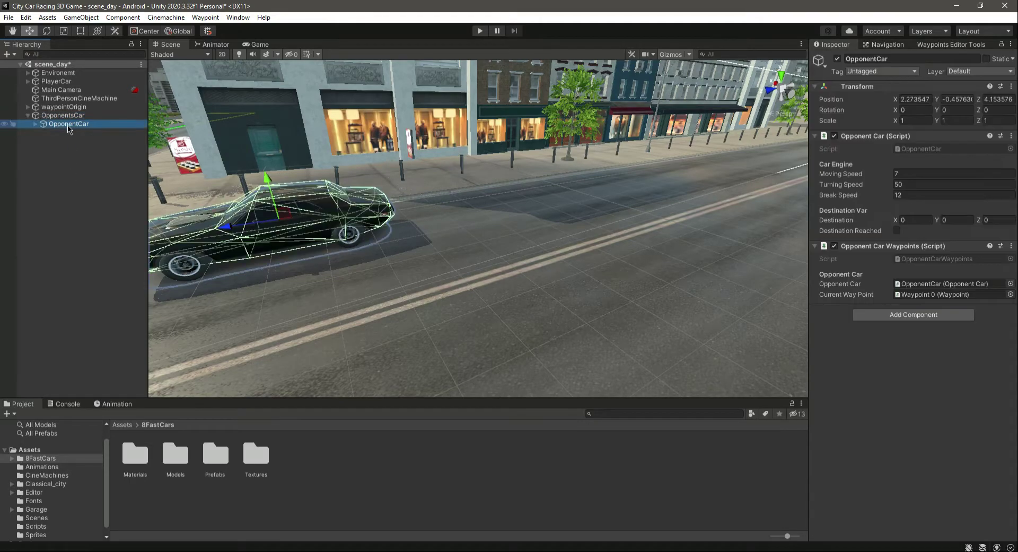
right_click(72, 160)
right_click(53, 116)
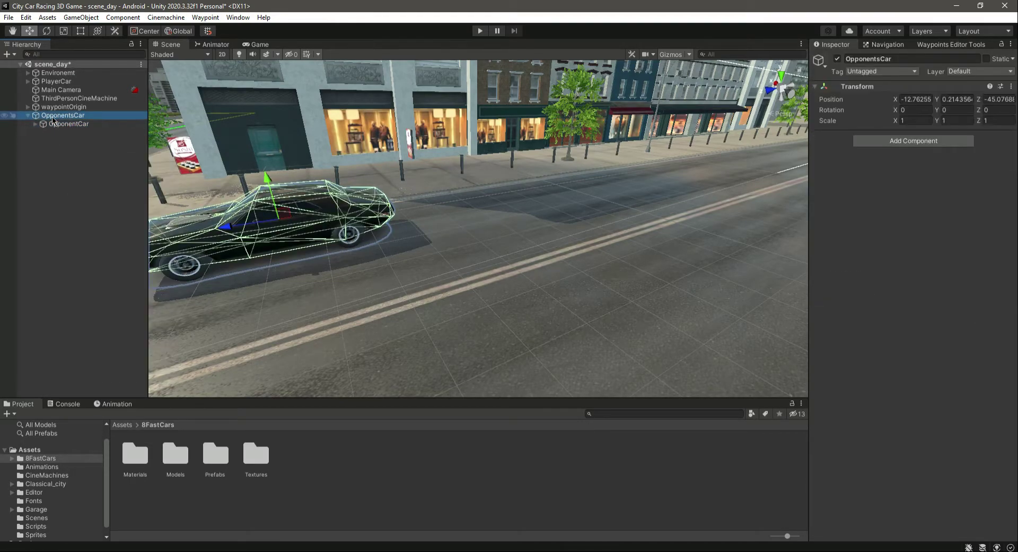
left_click(89, 244)
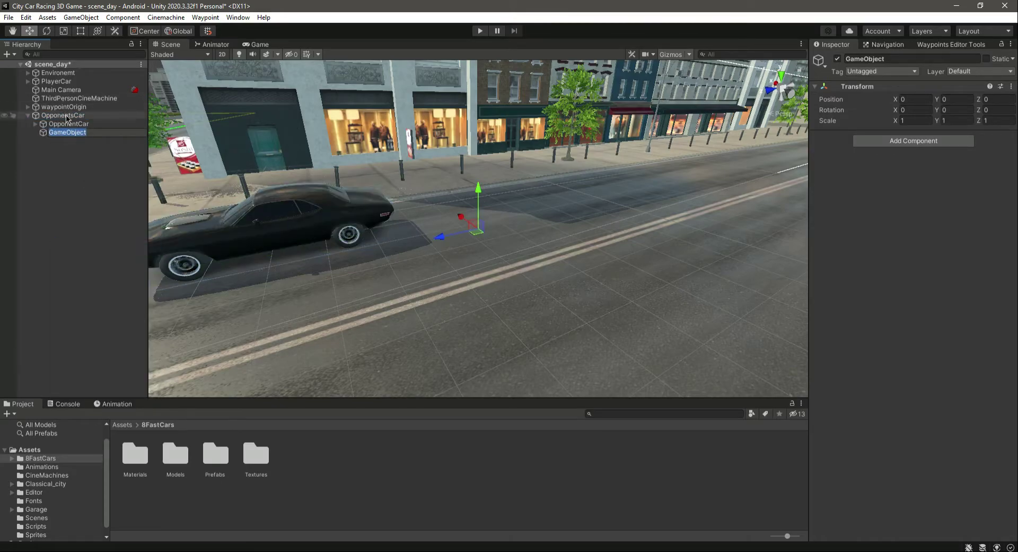
type("Oppon")
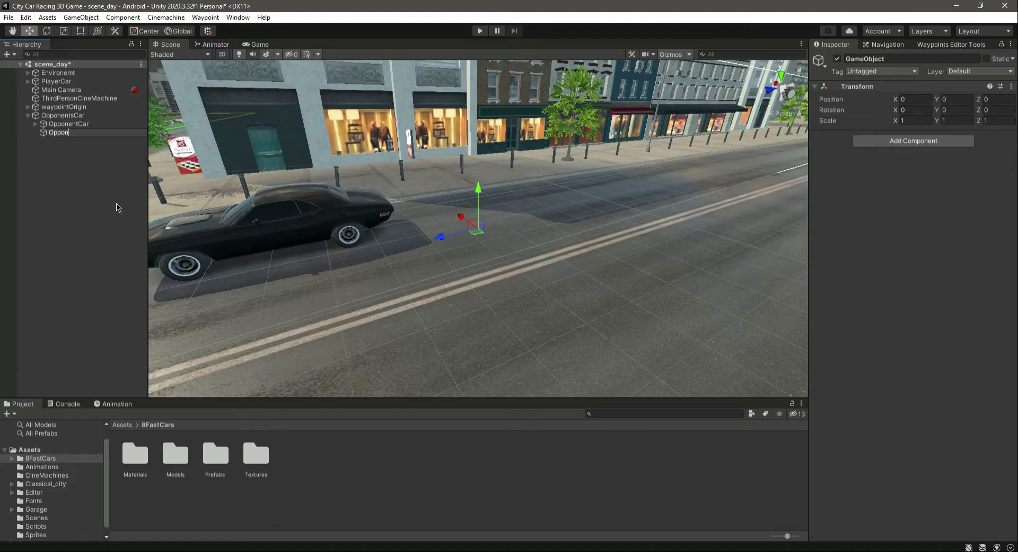
type("entCar1")
key("Return")
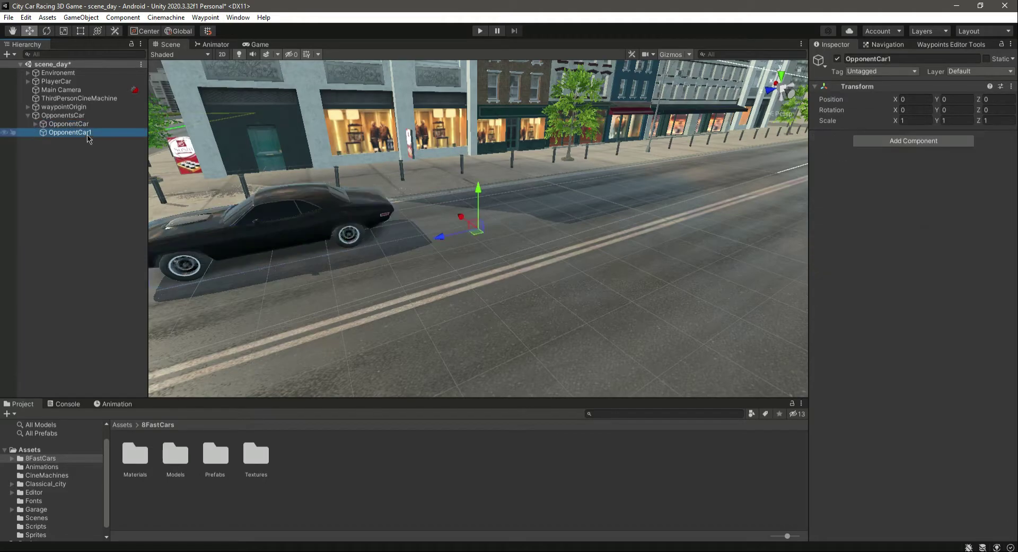
key("Delete")
Add the Megan prefab from the 8FastCars Prefabs folder as a child of OpponentsCar
left_click(51, 460)
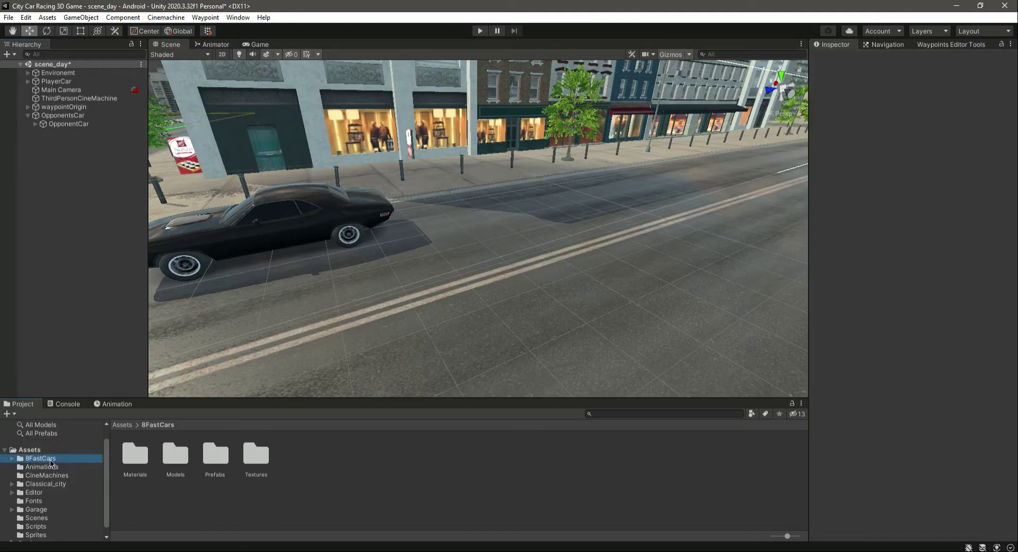
double_click(215, 465)
right_click_drag(507, 261, 356, 256)
left_click_drag(296, 455, 70, 120)
left_click_drag(417, 215, 454, 217, "alt")
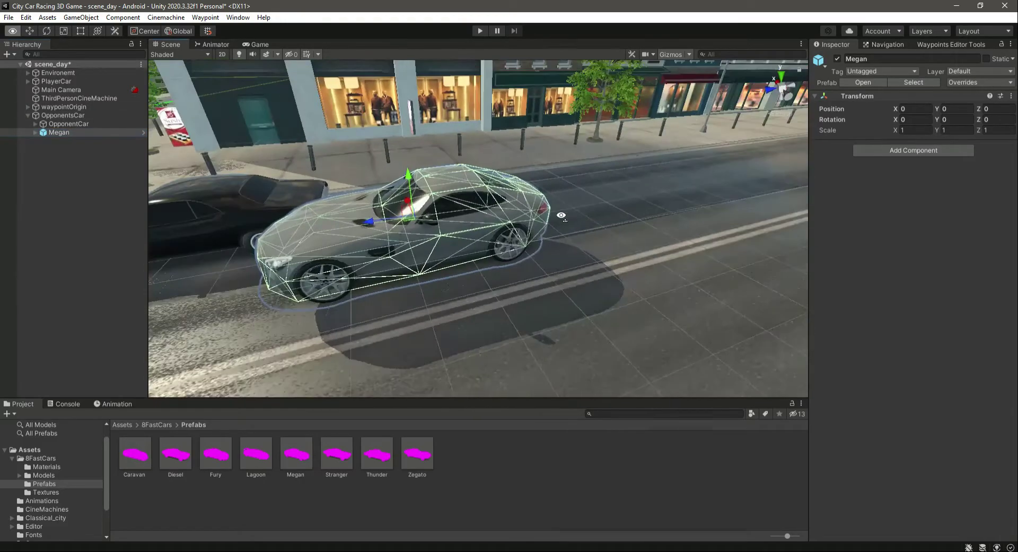
Lower the Megan car onto the road and move it beside the black car, at about X -1.84, Y -0.45, Z 4.04
left_click_drag(409, 175, 425, 196)
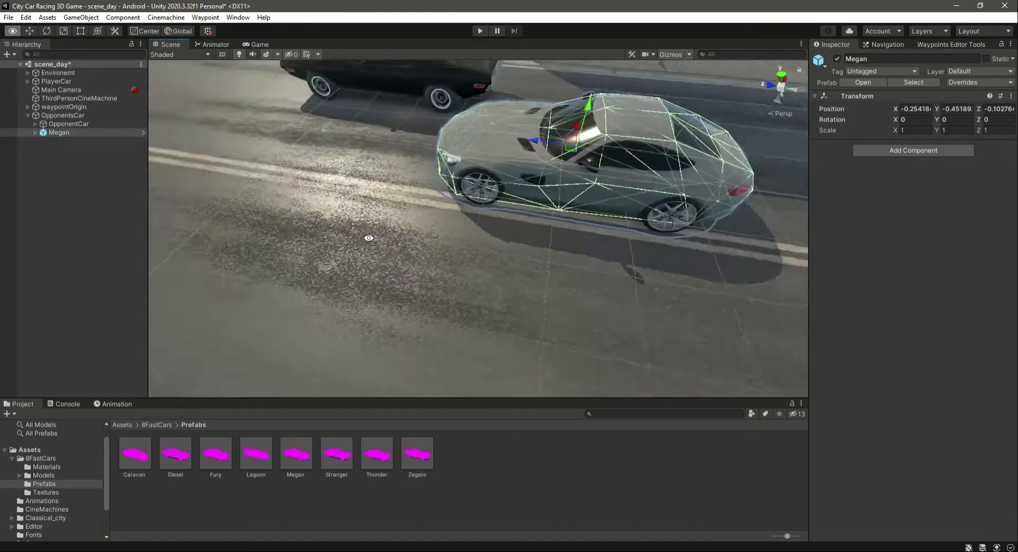
left_click_drag(368, 238, 364, 228, "alt")
scroll(364, 228, "down", 2)
left_click_drag(573, 159, 318, 218)
left_click_drag(313, 220, 181, 217, "alt")
right_click_drag(428, 246, 452, 232)
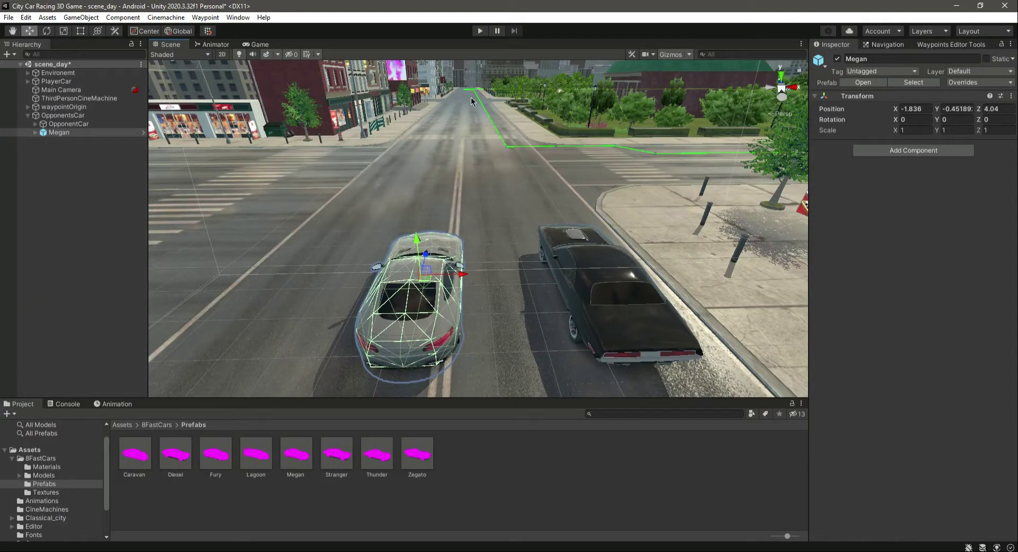
Unpack the Megan prefab instance in the scene
left_click_drag(479, 247, 392, 253, "alt")
left_click(34, 231)
left_click_drag(711, 176, 529, 232, "alt")
scroll(531, 232, "down", 5)
right_click(55, 133)
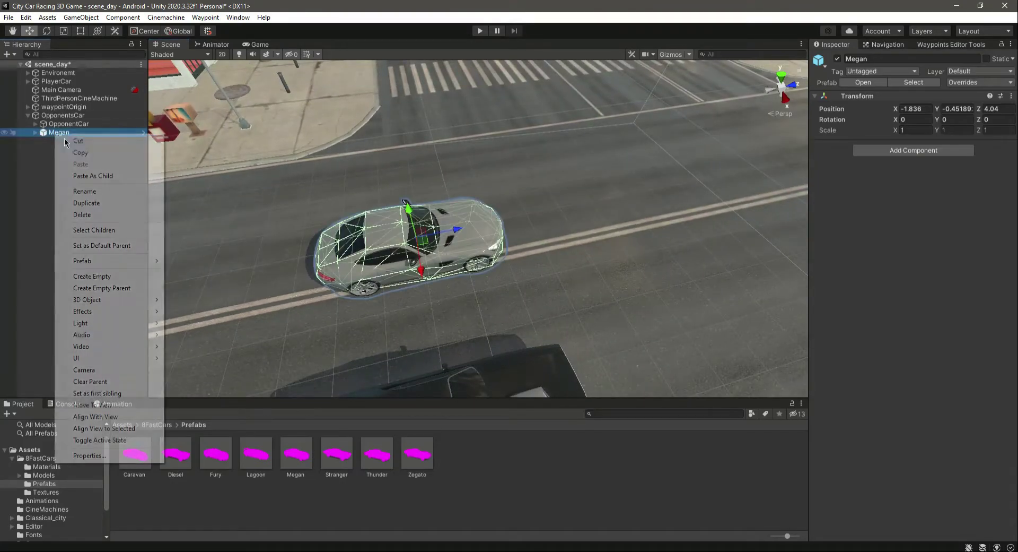
mouse_move(127, 260)
left_click(202, 320)
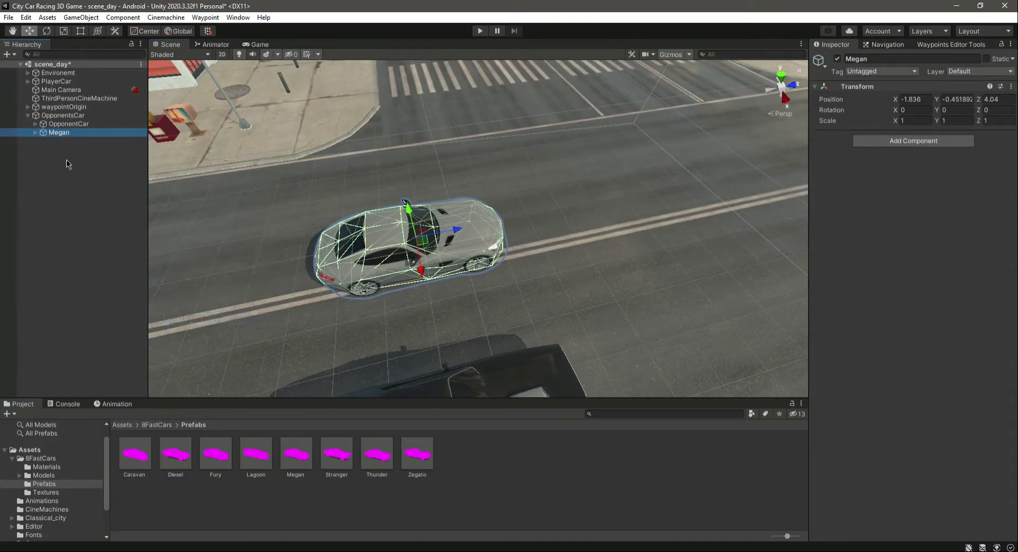
Create an empty child object under Megan and name it Body
left_click(36, 133)
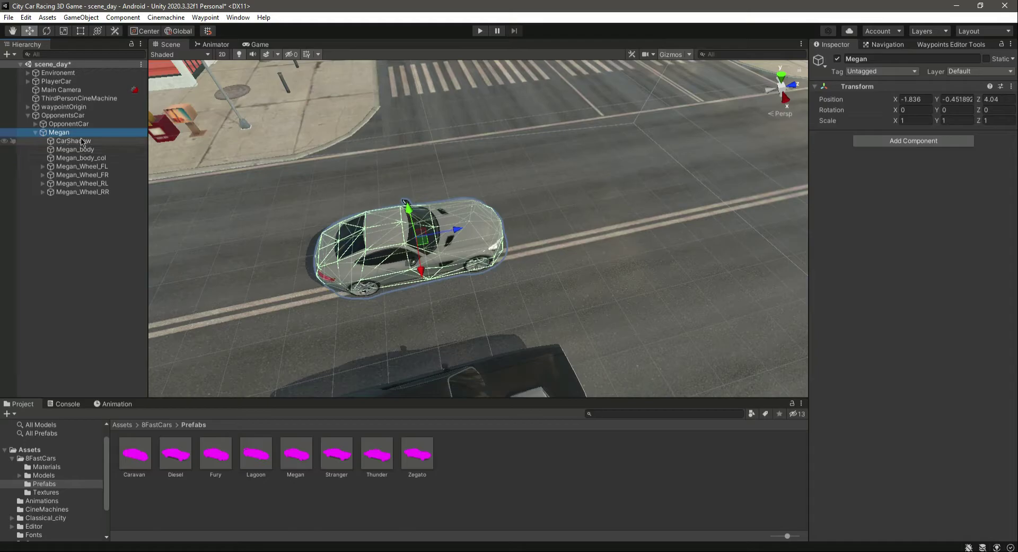
right_click(63, 133)
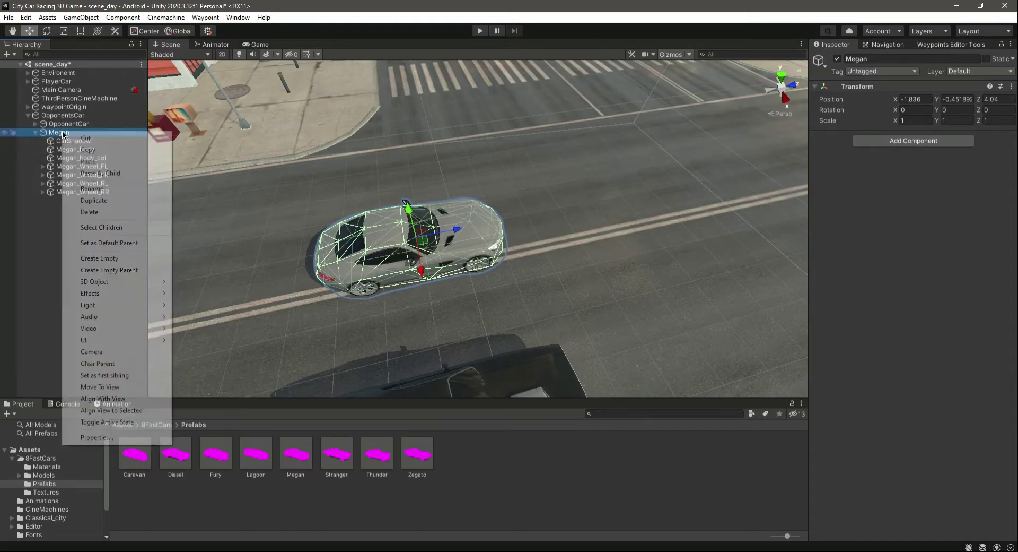
left_click(107, 259)
type("Bod")
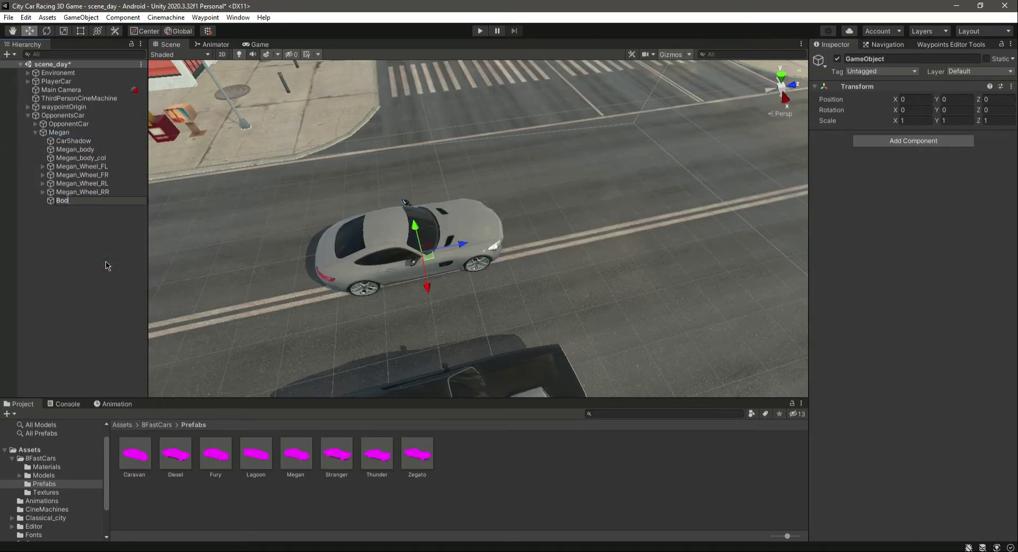
key("Return")
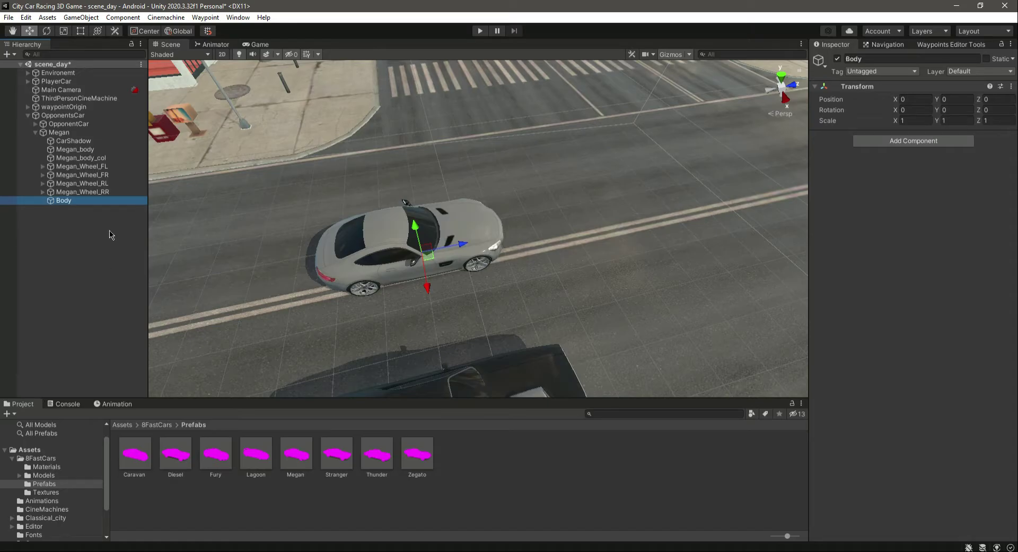
Duplicate the Body object and name the copy Wheels
key("ctrl+d")
left_click(895, 58)
type("WHe")
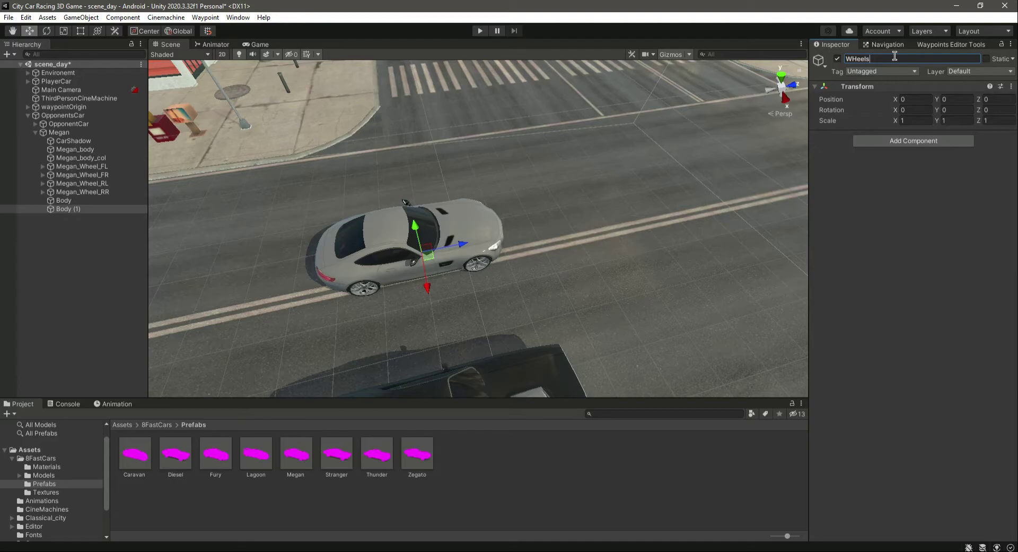
Move the four Megan wheel objects (FL, FR, RL, RR) under the Wheels object
left_click(106, 166)
left_click(114, 174, "ctrl")
left_click(122, 183, "ctrl")
left_click(125, 191, "ctrl")
left_click_drag(100, 171, 95, 211)
Move CarShadow, Megan_body and Megan_body_col under the Body object and collapse the Megan hierarchy
left_click(93, 144)
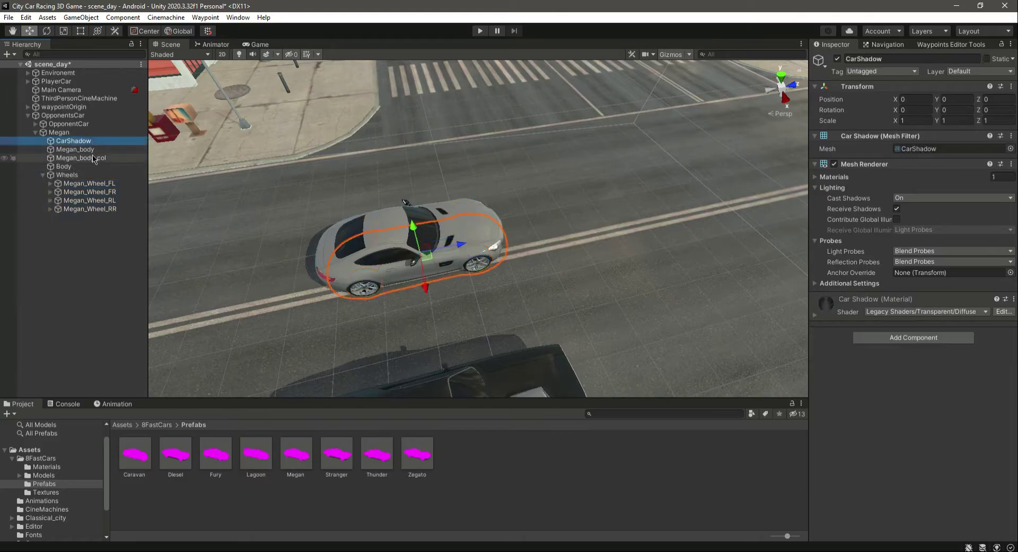
left_click(93, 158, "ctrl")
left_click(88, 149, "ctrl")
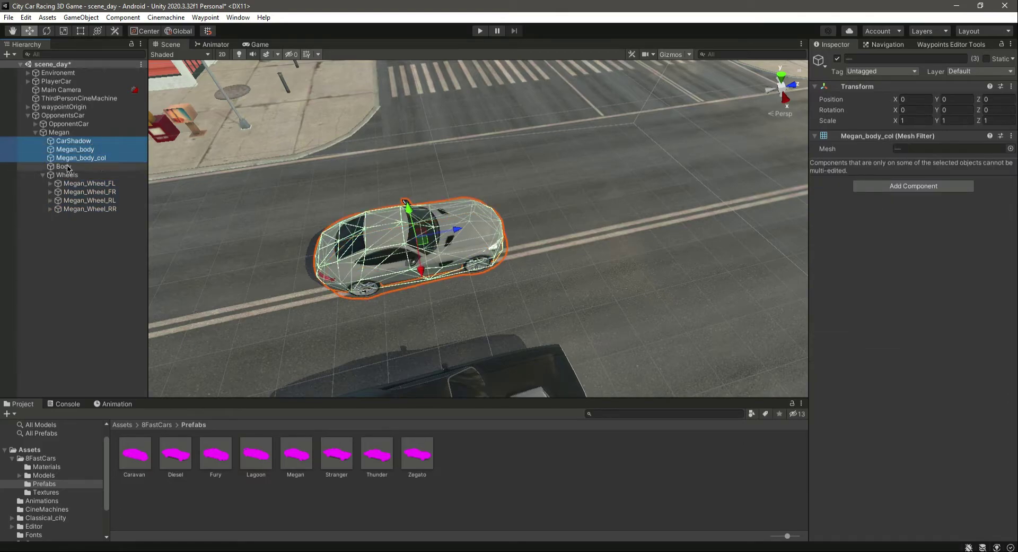
left_click_drag(70, 168, 66, 170)
left_click(41, 141)
left_click(42, 149)
left_click(35, 133)
Rename the Megan object as OpponentCar1 and save the scene
left_click(58, 132)
left_click(876, 59)
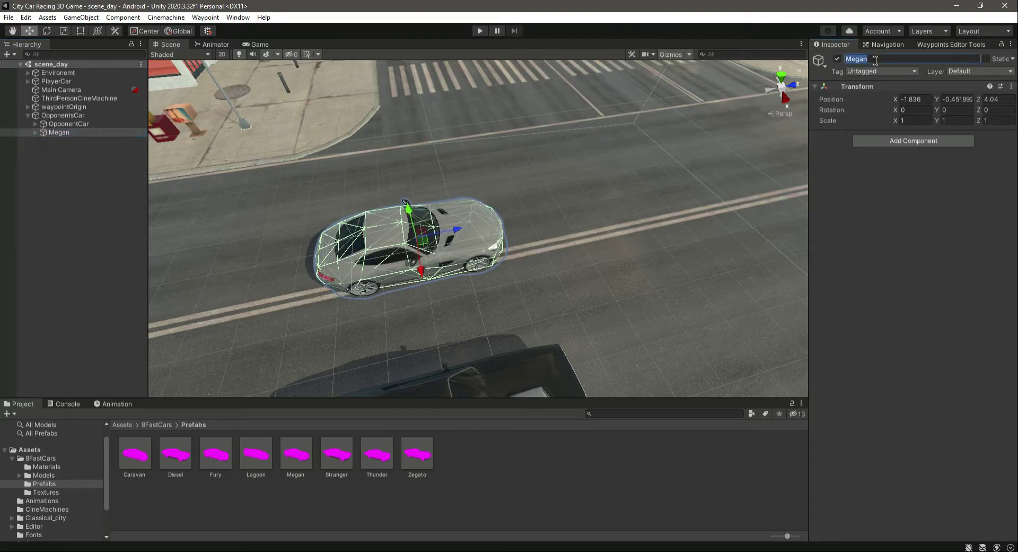
type("OpponentCar1")
key("Return")
key("ctrl+s")
Turn off the gizmos in the Scene view and deselect the car
left_click(670, 55)
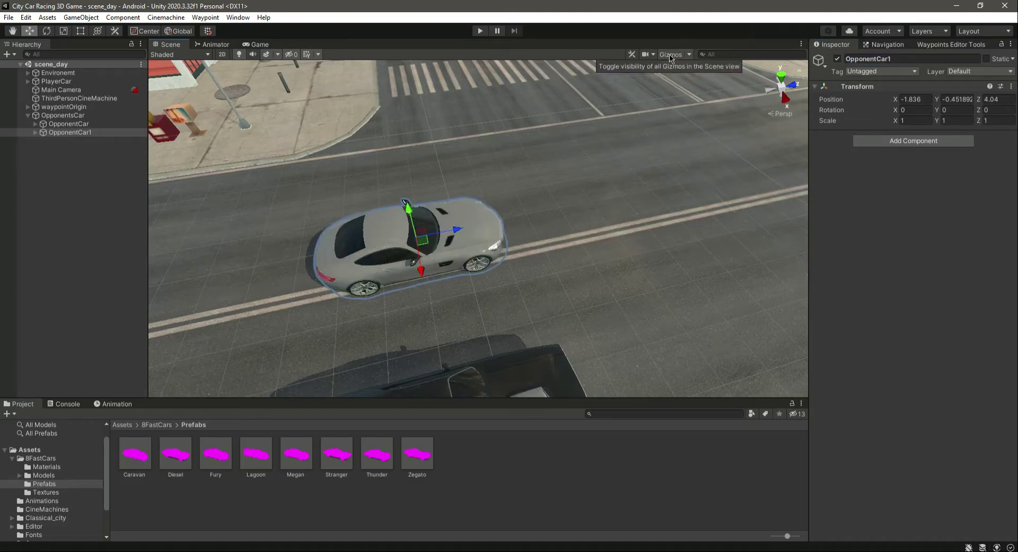
left_click(77, 215)
right_click_drag(367, 296, 520, 289)
right_click_drag(594, 233, 472, 255)
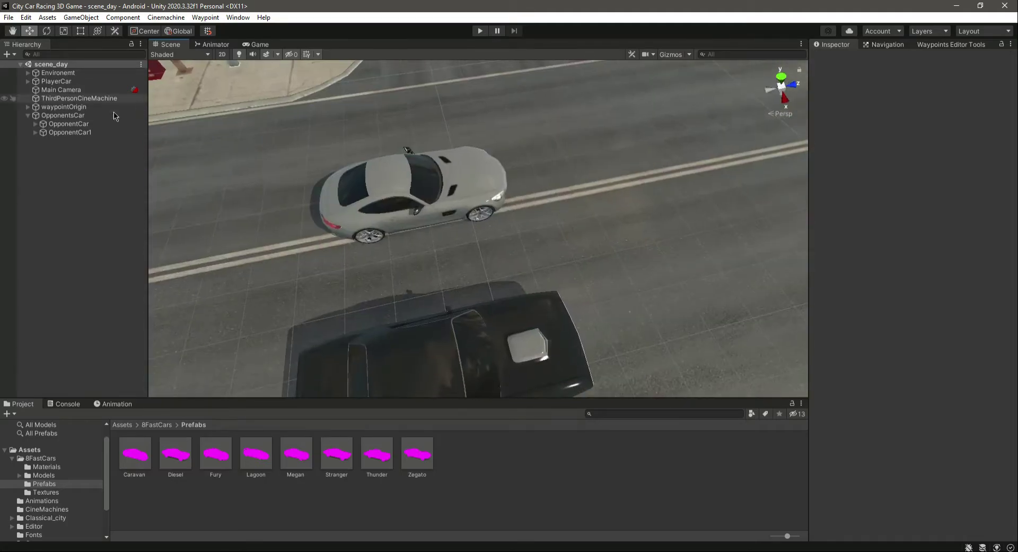
Attach the OpponentCar script from the Scripts folder to the OpponentCar1 object
left_click(100, 133)
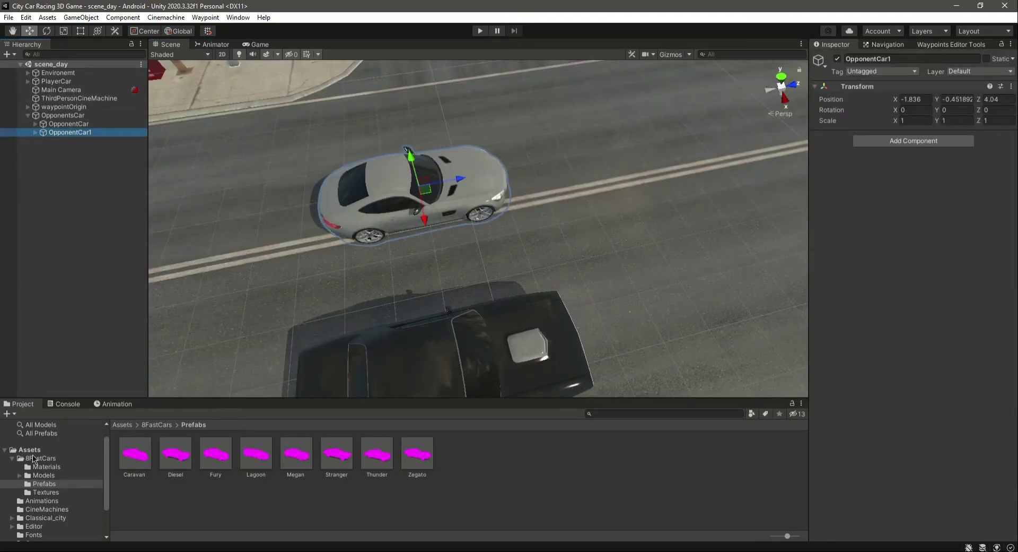
left_click(12, 459)
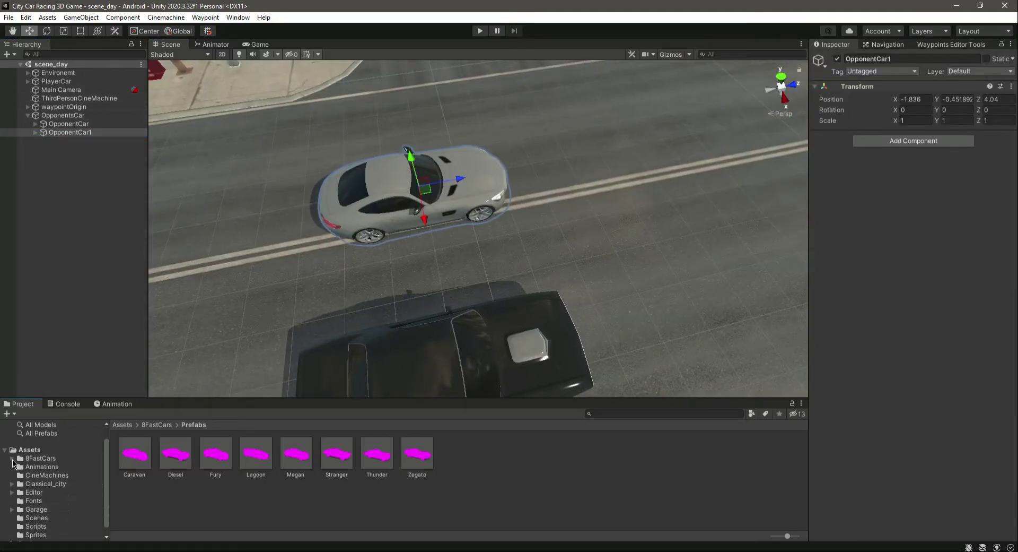
left_click(36, 526)
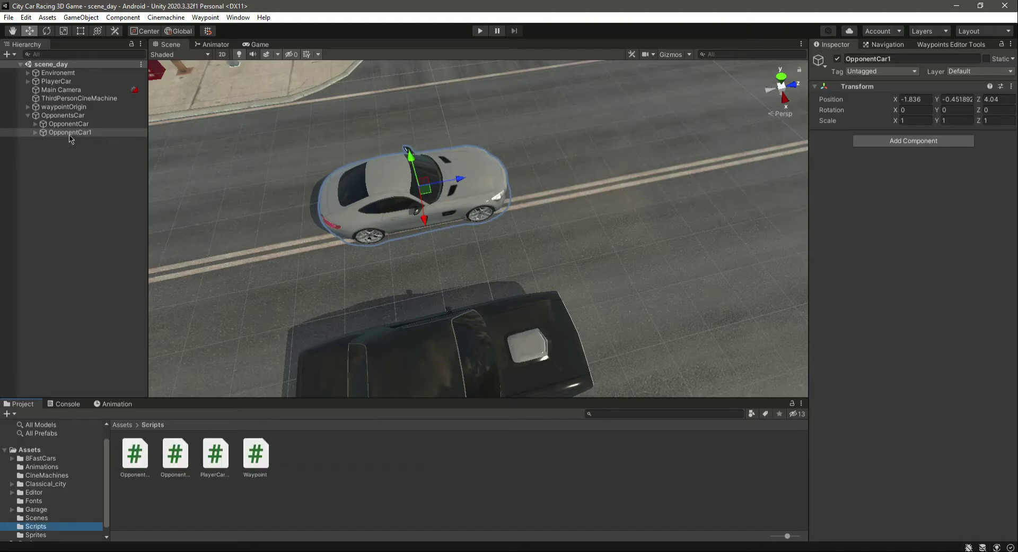
left_click(177, 451)
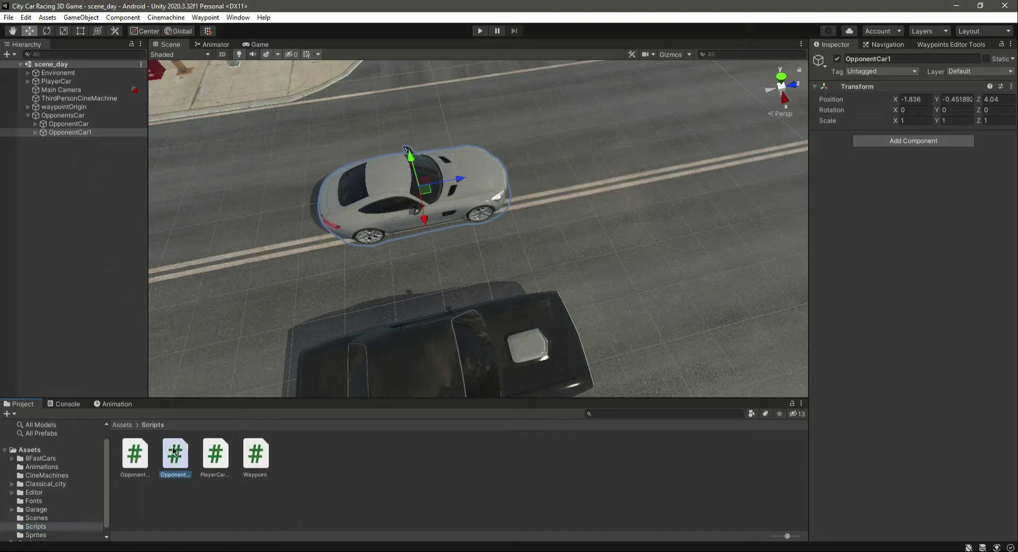
left_click(131, 451)
left_click(70, 132)
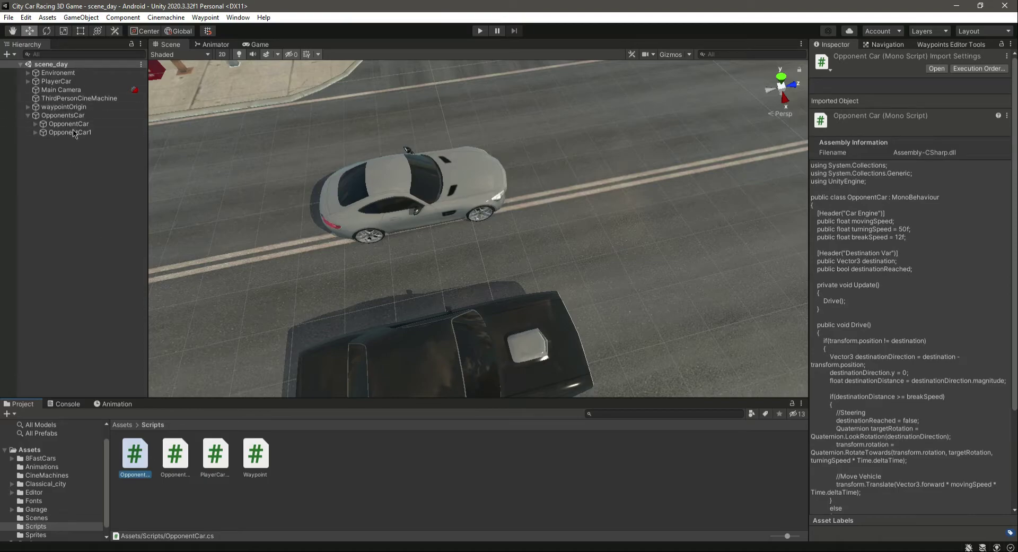
left_click_drag(137, 445, 878, 197)
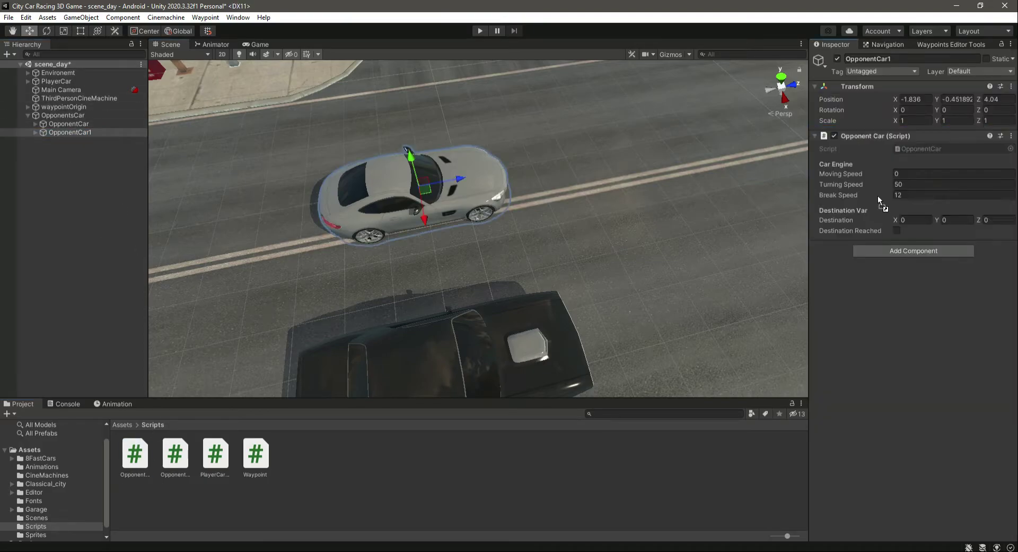
Set OpponentCar1's Moving Speed to 7 and collapse the OpponentsCar hierarchy
left_click(923, 175)
left_click(885, 316)
left_click(28, 116)
Duplicate the waypointOrigin object with all its waypoints to get a second path for the new opponent car
mouse_move(459, 211)
right_mouse_down()
mouse_move(586, 154)
mouse_move(584, 196)
mouse_move(470, 220)
right_mouse_up()
scroll(602, 262, "down", 8)
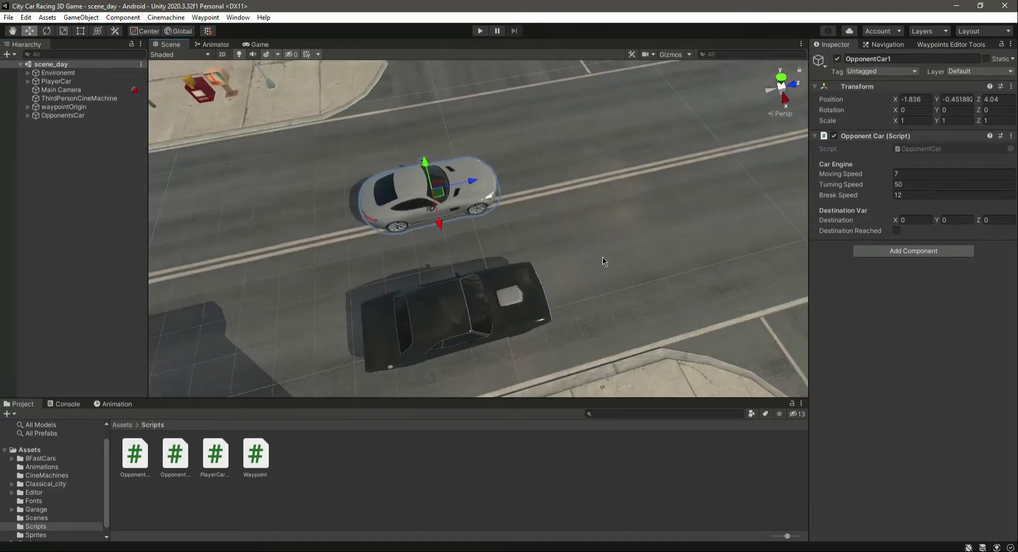
scroll(603, 262, "down", 3)
right_click_drag(546, 262, 673, 283)
right_click_drag(341, 189, 671, 107)
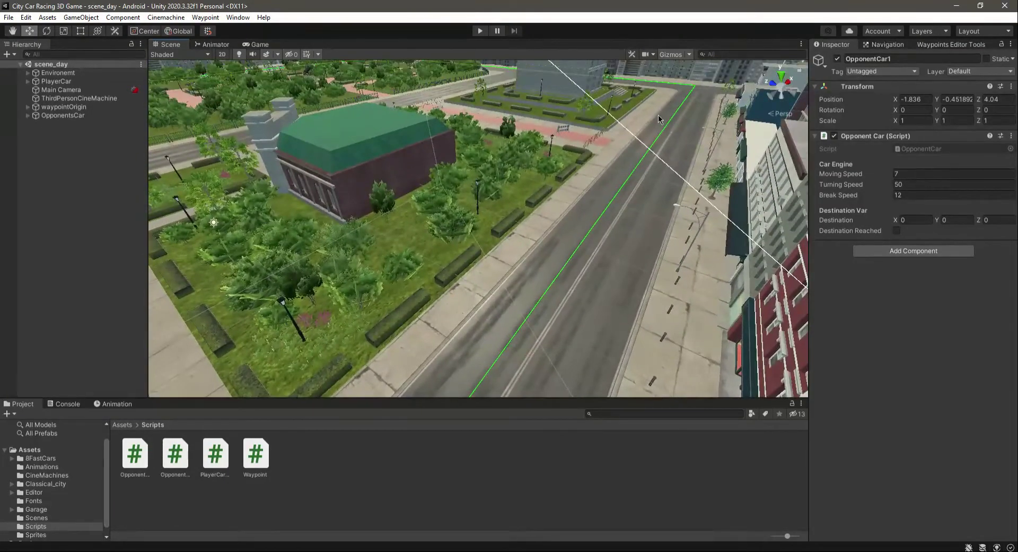
key("Down")
key("Left")
left_click(95, 106)
right_click_drag(522, 204, 488, 280)
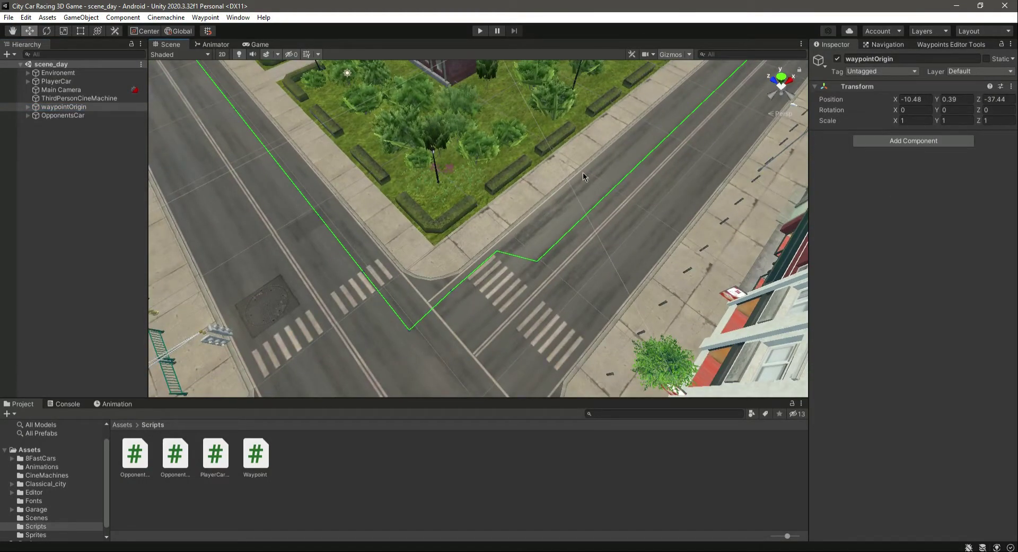
key("ctrl+d")
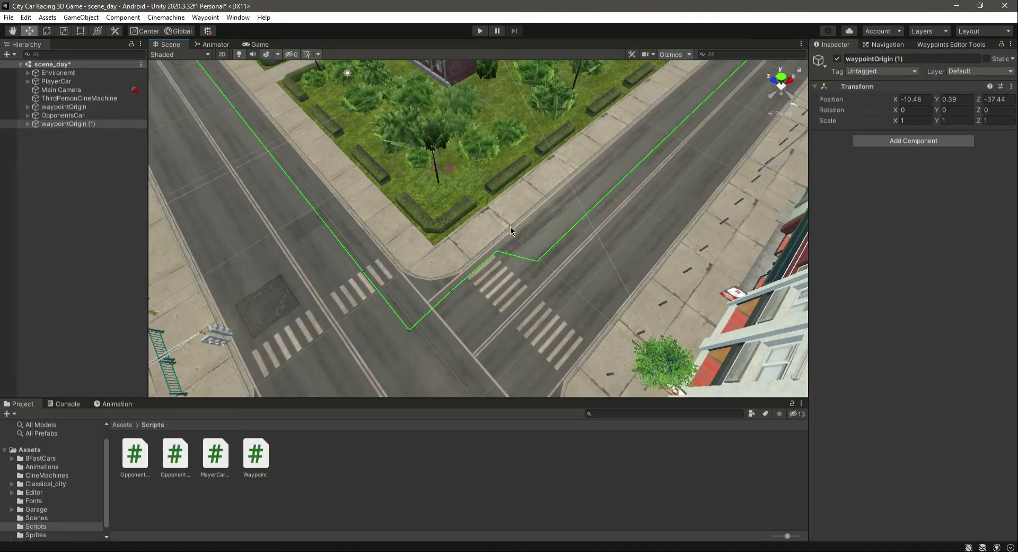
right_click_drag(469, 230, 548, 168)
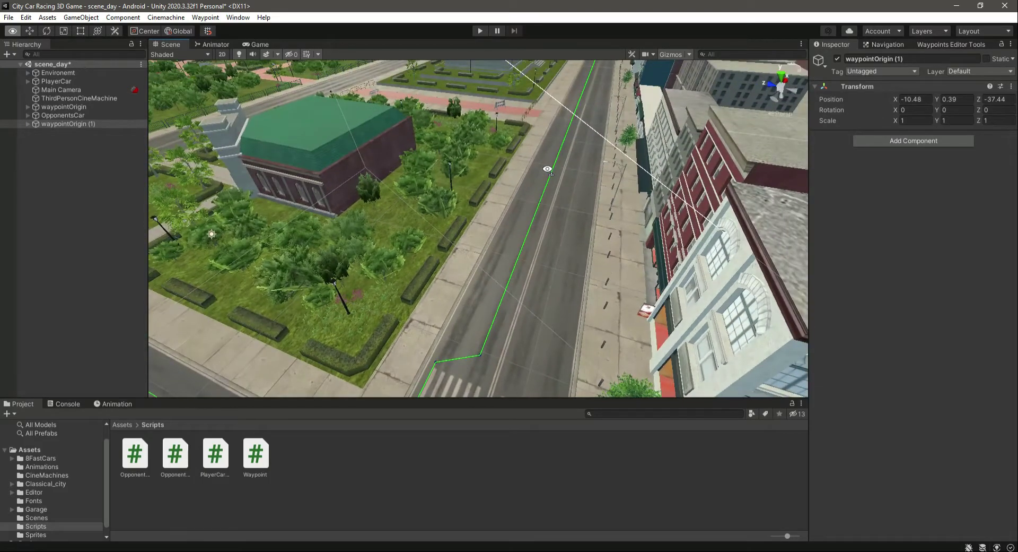
left_click(27, 124)
left_click(27, 125)
key("ctrl+z")
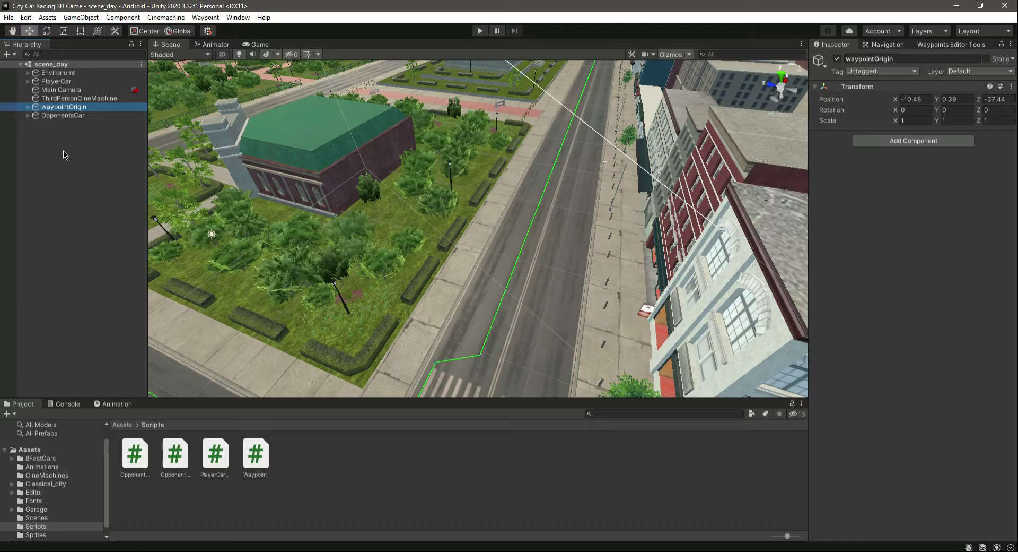
key("ctrl+y")
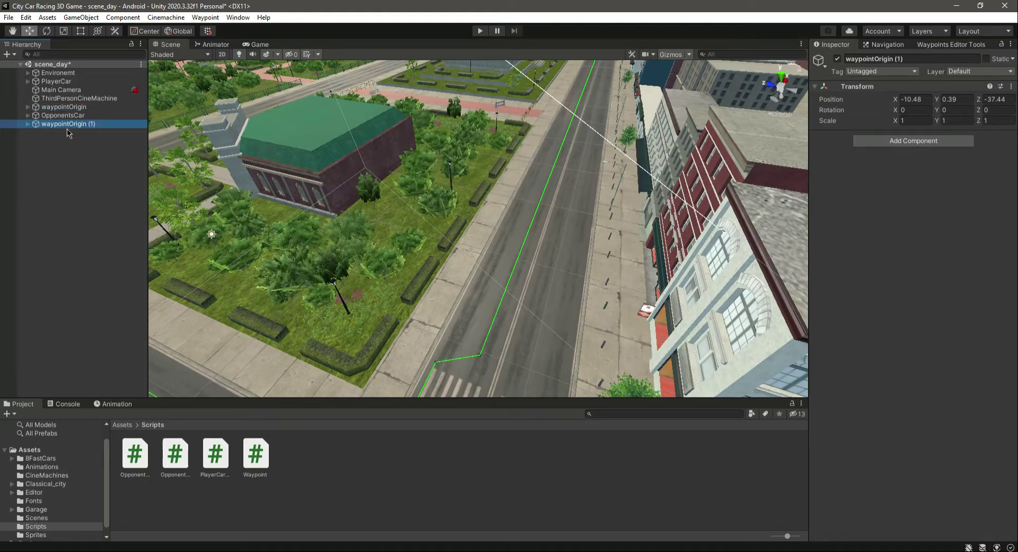
Place the duplicated waypoint parent directly below waypointOrigin, rename it waypointOrigin1 and save the scene
left_click_drag(66, 127, 87, 112)
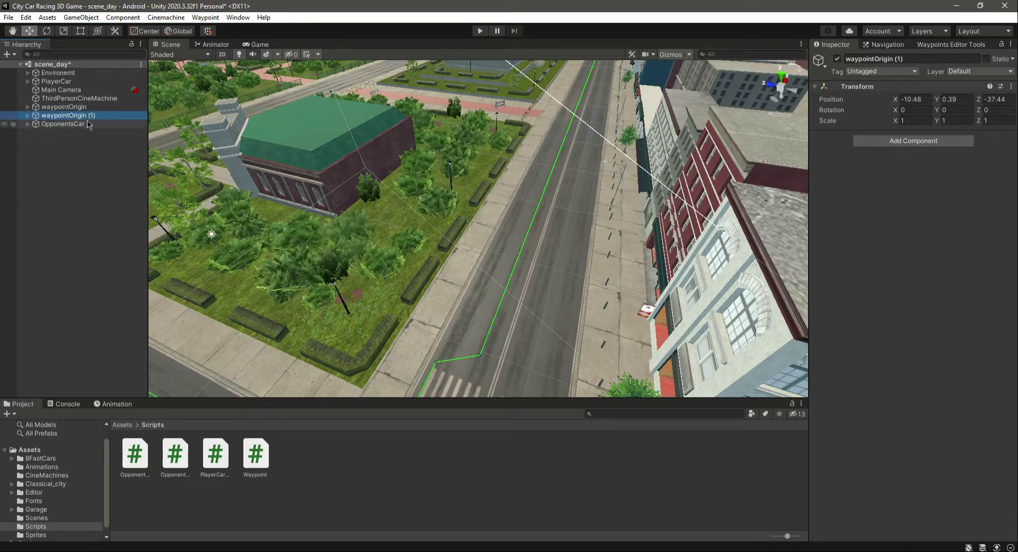
left_click_drag(894, 58, 928, 54)
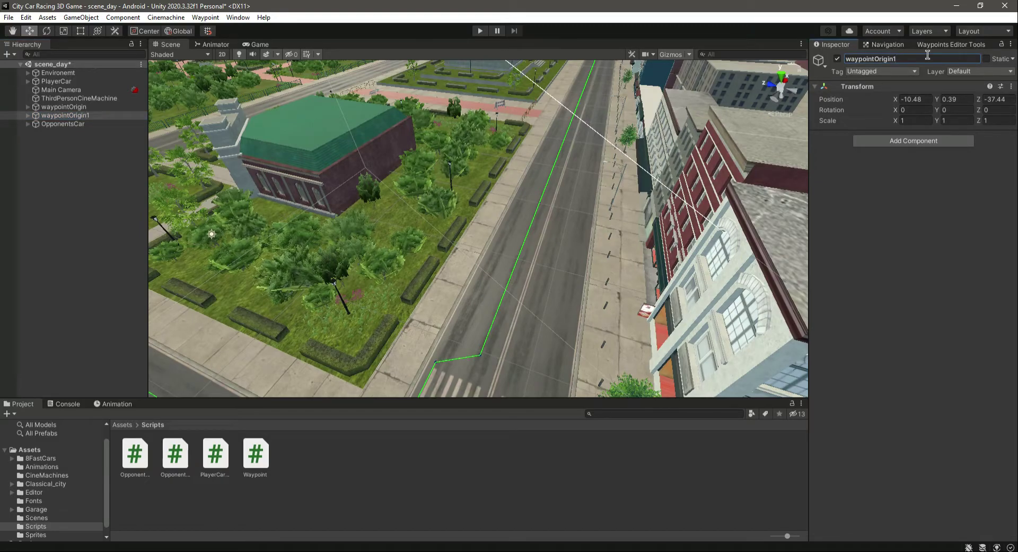
key("ctrl+s")
Move waypointOrigin1 across and along the road to about X -14.51, Z -41.55
right_click_drag(529, 228, 629, 309)
scroll(397, 288, "down", 3)
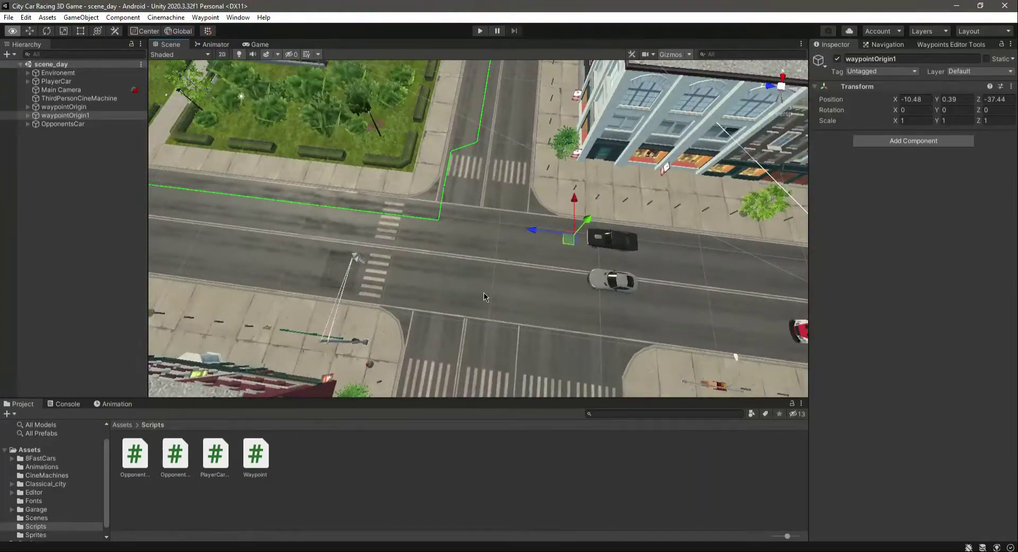
right_click_drag(484, 298, 565, 270)
left_click(99, 115)
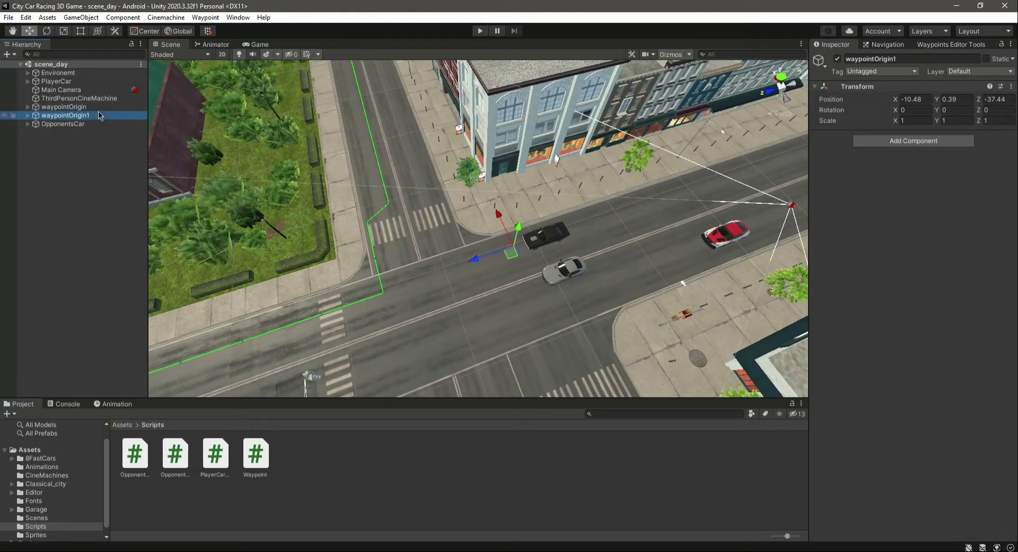
left_click_drag(498, 215, 514, 247)
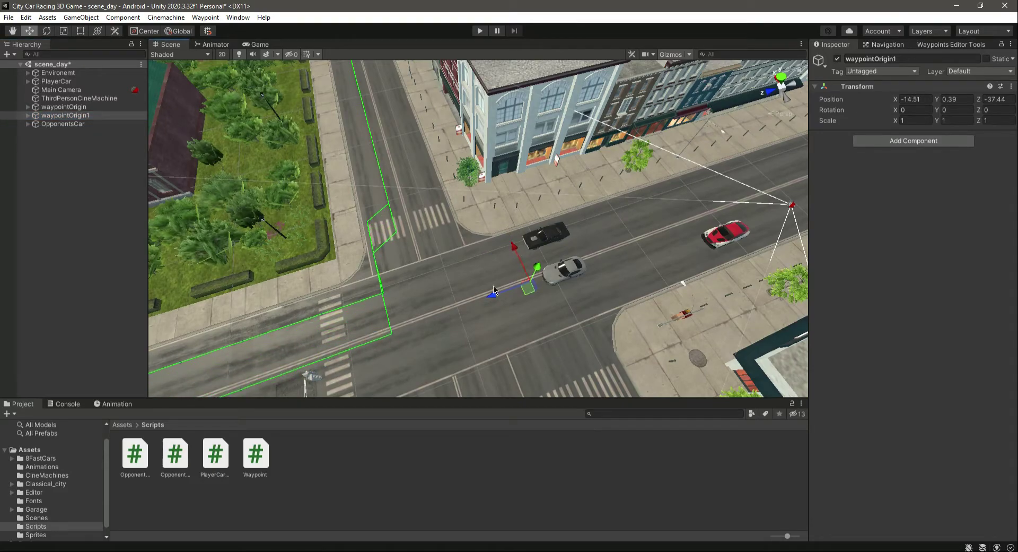
left_click_drag(489, 300, 529, 290)
Examine how the shifted waypoint path runs alongside the original one through the city streets
right_click_drag(525, 279, 284, 107)
scroll(247, 188, "up", 3)
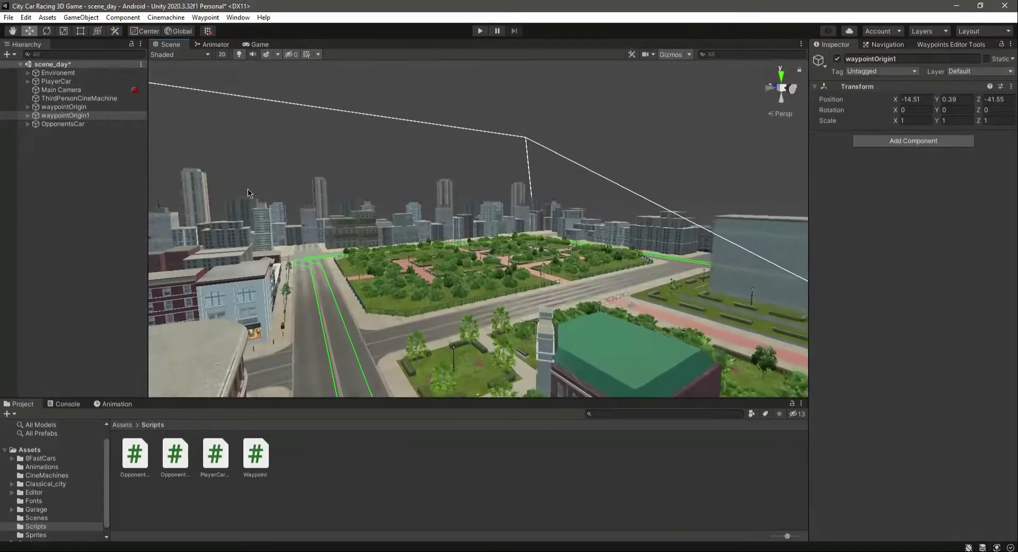
key("Up")
key("Left")
right_click_drag(414, 279, 603, 357)
right_click_drag(393, 254, 472, 288)
right_click_drag(280, 317, 486, 311)
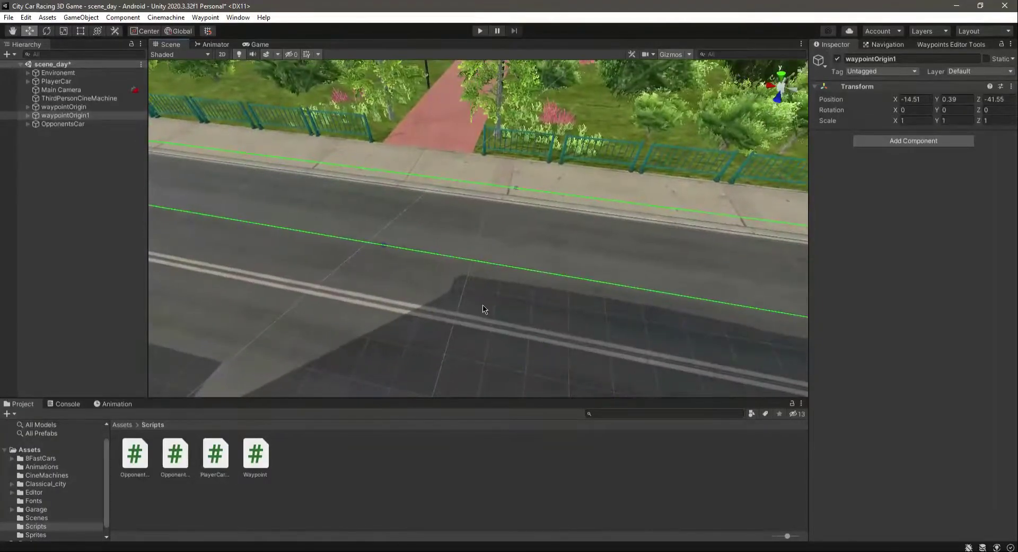
scroll(400, 252, "down", 3)
right_click_drag(446, 259, 574, 320)
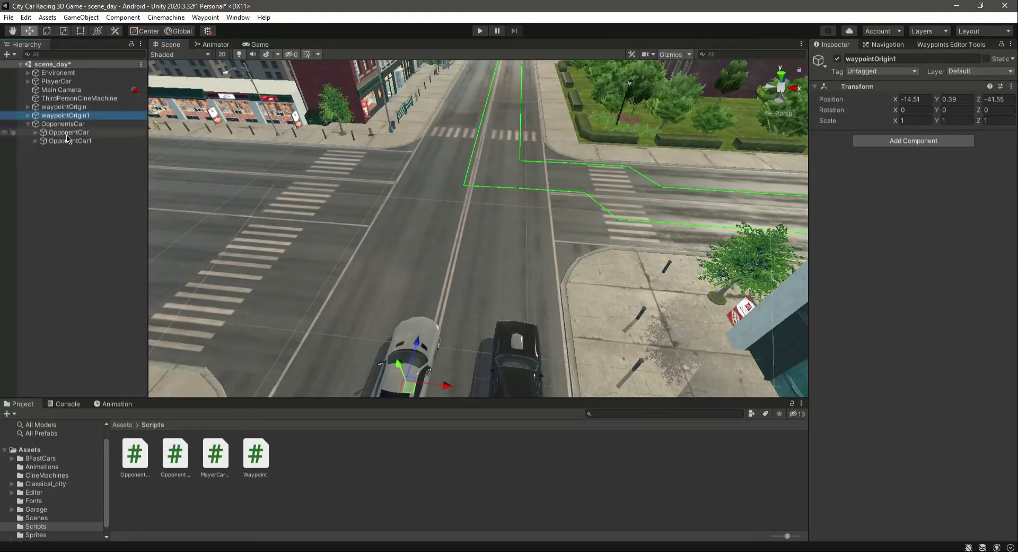
Add the OpponentCarWaypoints script to OpponentCar1, with OpponentCar1 as Opponent Car and waypointOrigin1's Waypoint 0 as current waypoint, and save the scene
left_click(73, 142)
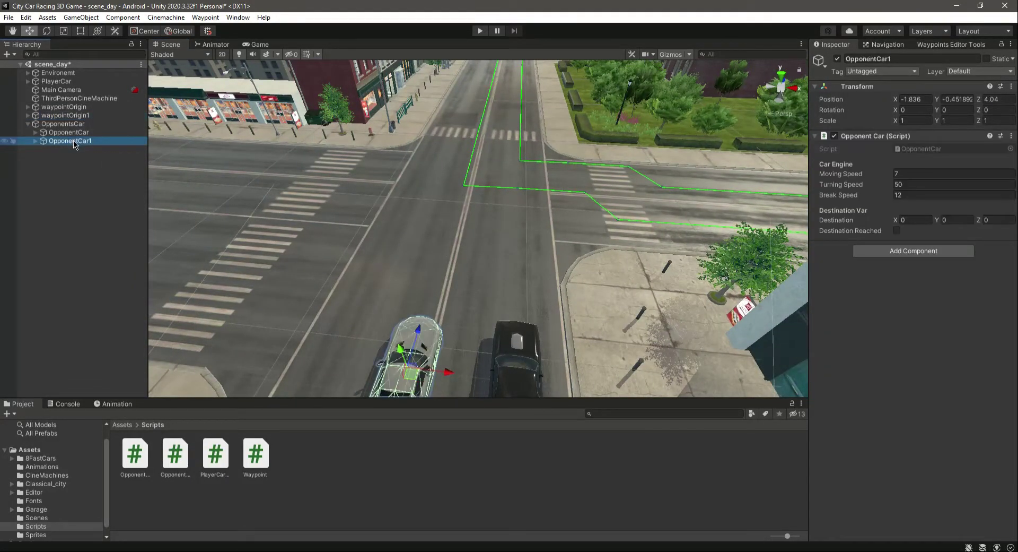
left_click(27, 116)
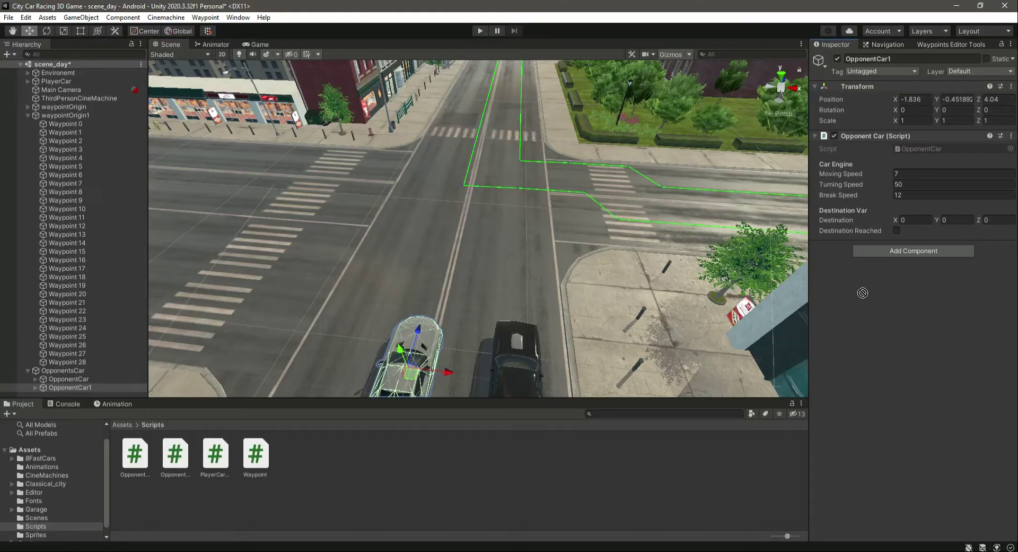
left_click_drag(944, 326, 942, 318)
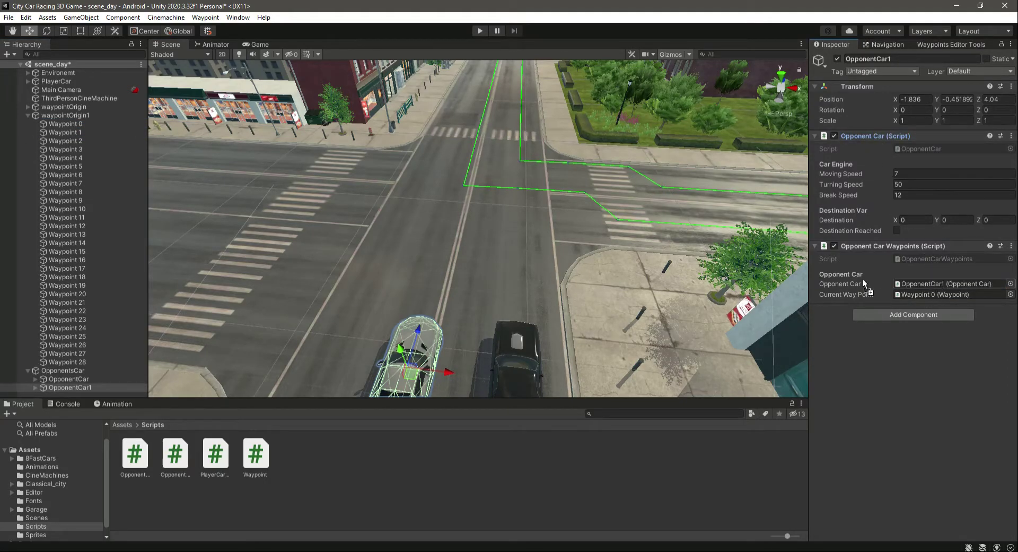
left_click(28, 117)
left_click(47, 175)
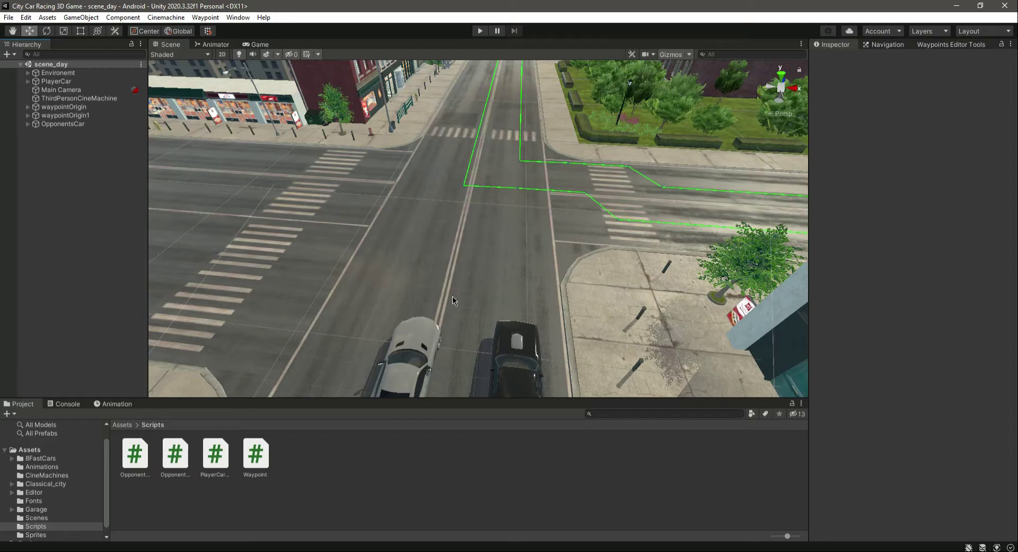
Play-test the scene by driving the player car behind both opponent cars, and stop the game
left_click(482, 32)
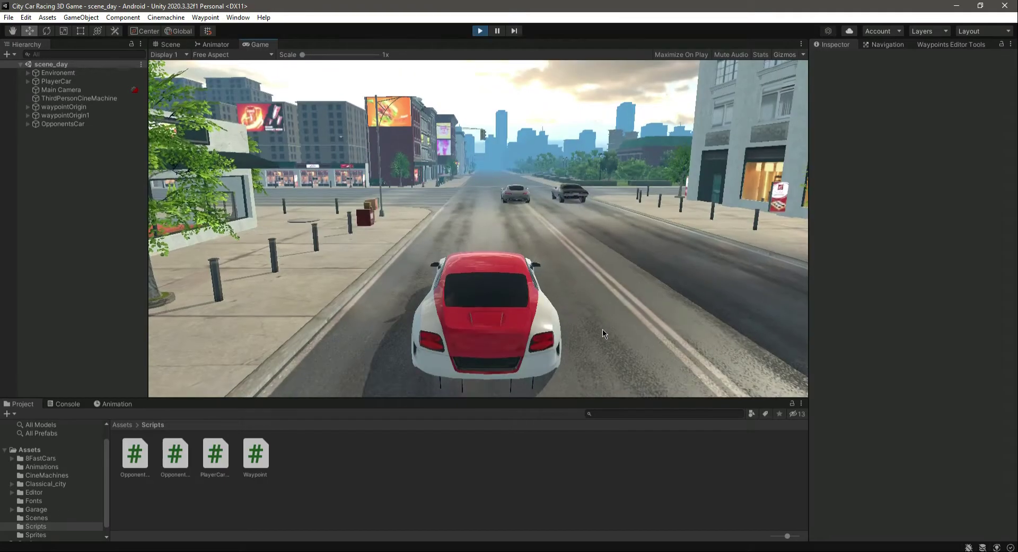
key("w")
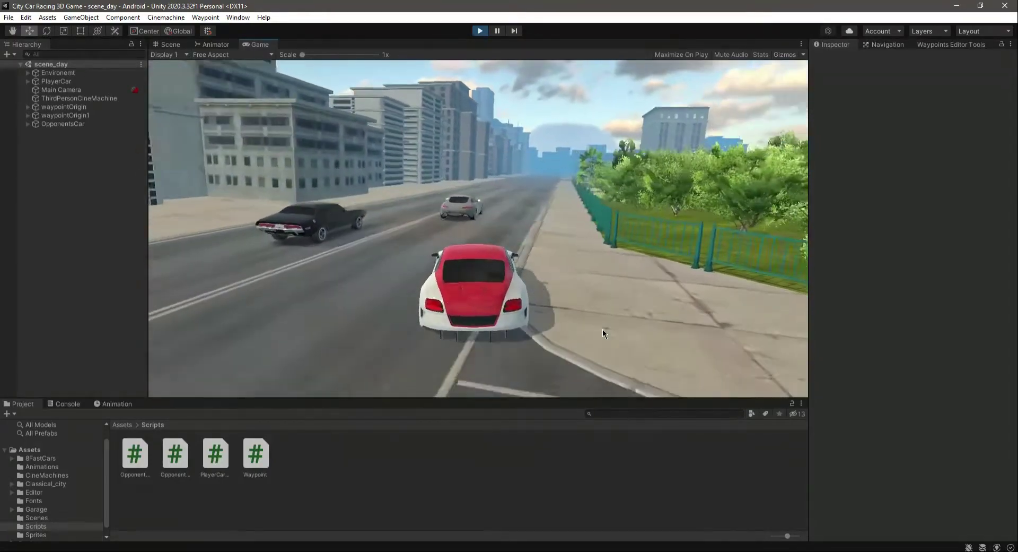
left_click(480, 30)
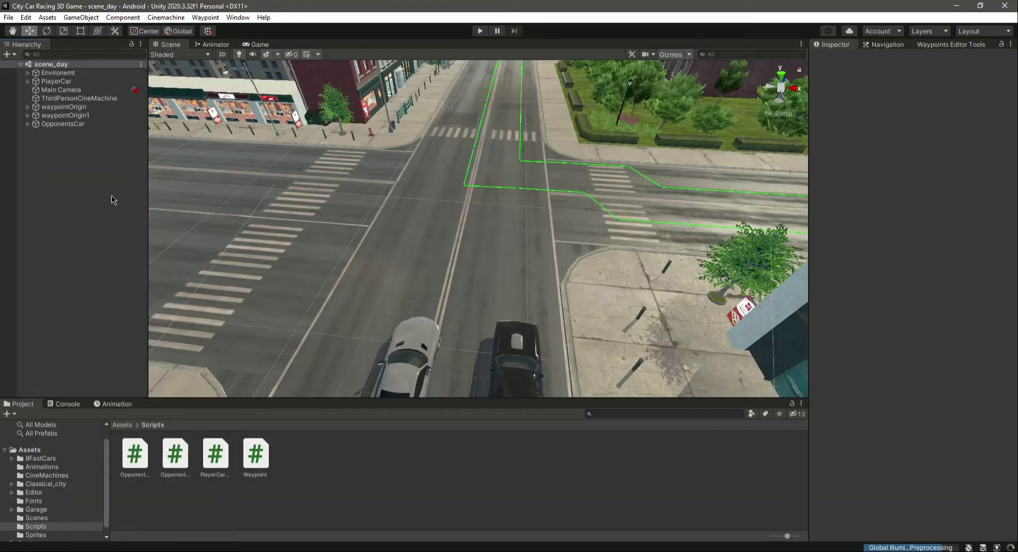
Select waypointOrigin1's Waypoint 10 at the park's street intersection and collapse city_day in the scene's object tree
right_click_drag(483, 281, 513, 168)
scroll(511, 197, "up", 5)
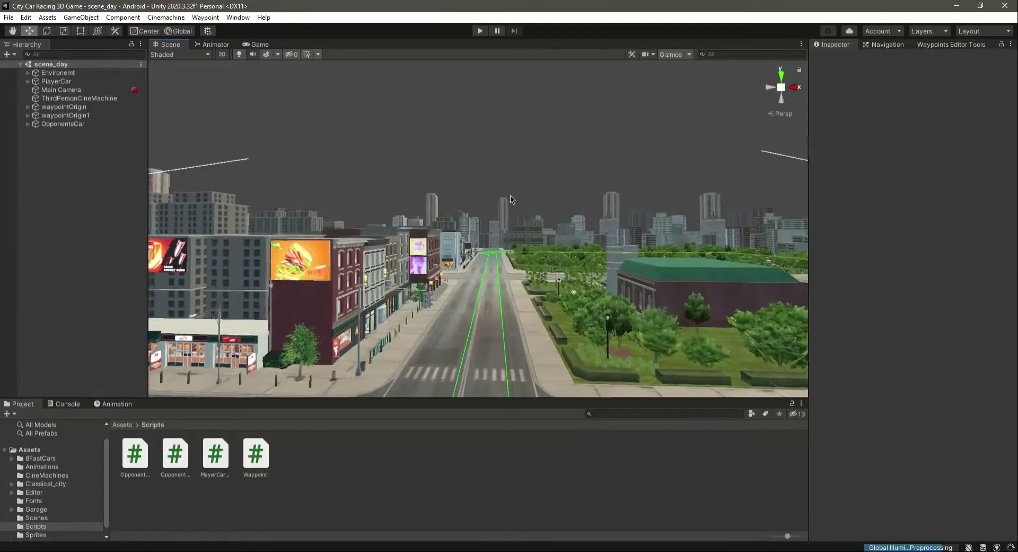
scroll(525, 244, "up", 5)
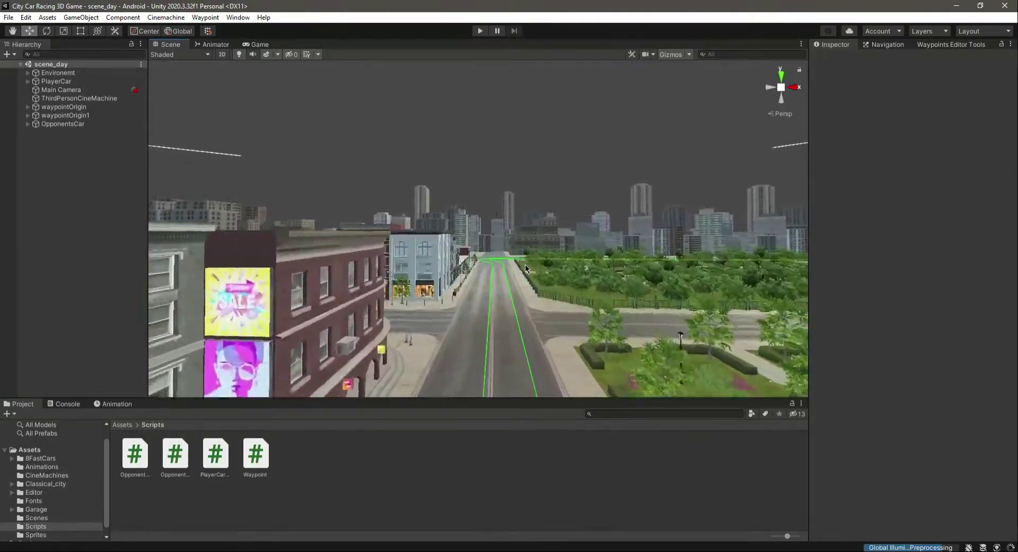
scroll(524, 275, "up", 5)
right_click_drag(428, 225, 560, 267)
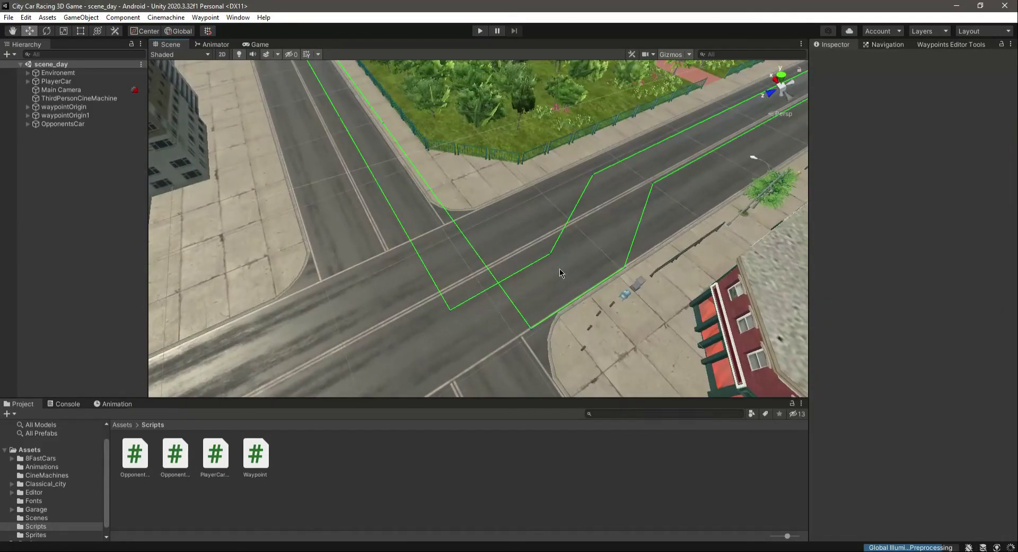
left_click(532, 328)
left_click(532, 328)
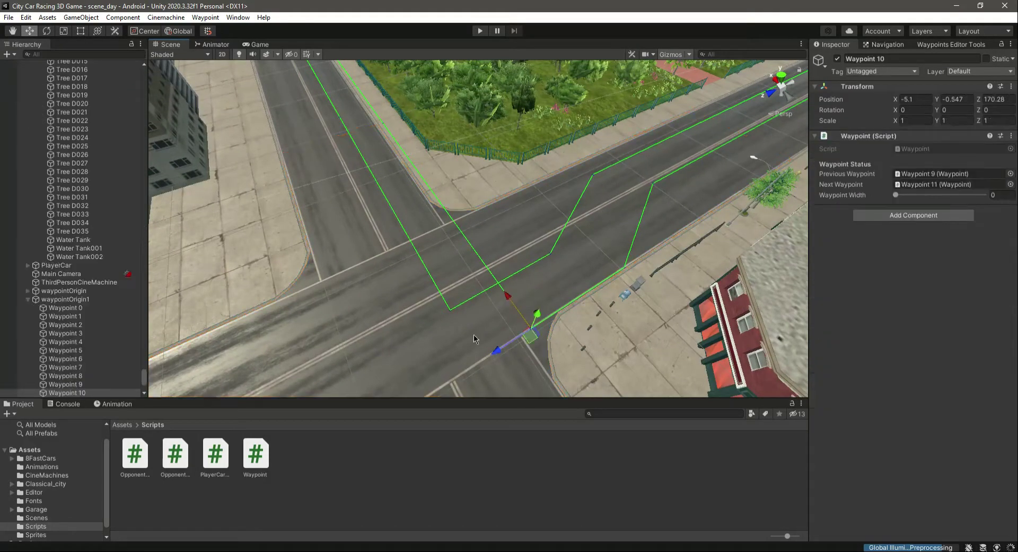
left_click_drag(147, 383, 155, 149)
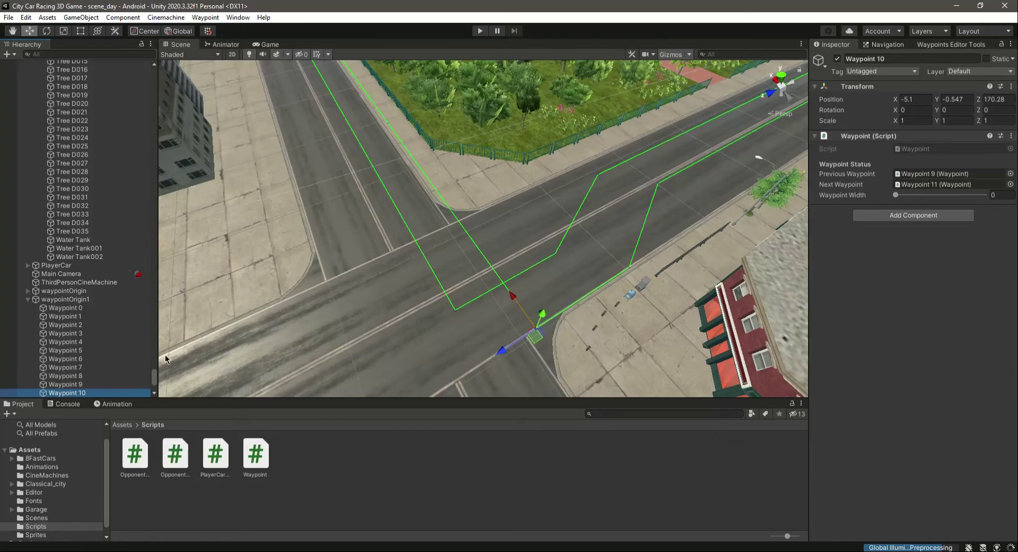
left_click_drag(155, 381, 155, 76)
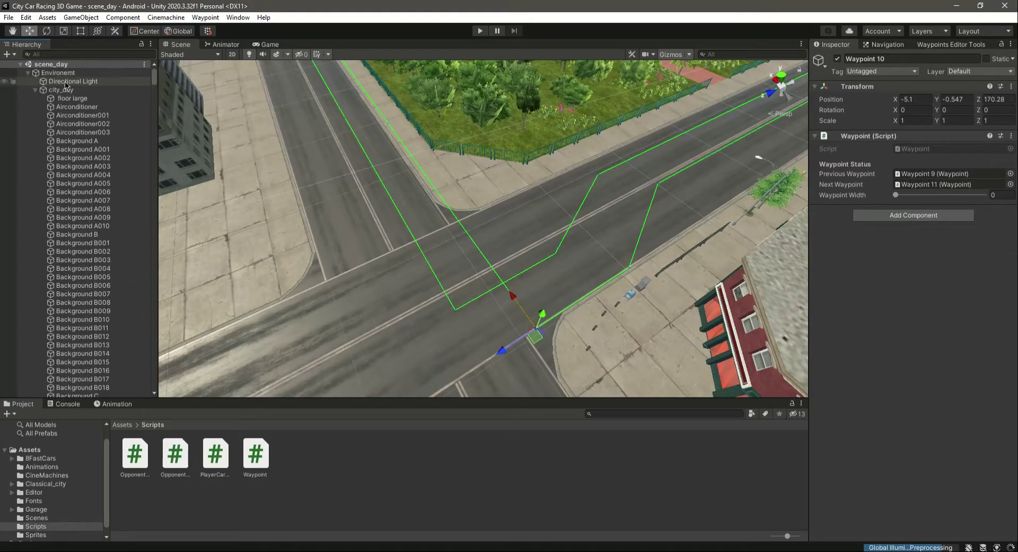
left_click(35, 91)
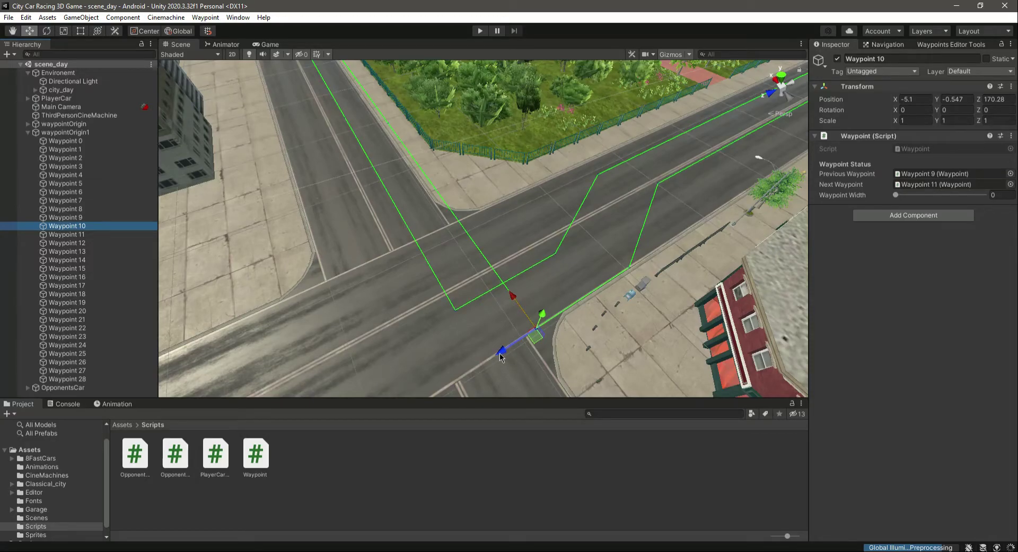
Examine waypointOrigin1's path from Waypoint 11 along the park-side road to the next street corner
left_click(77, 235)
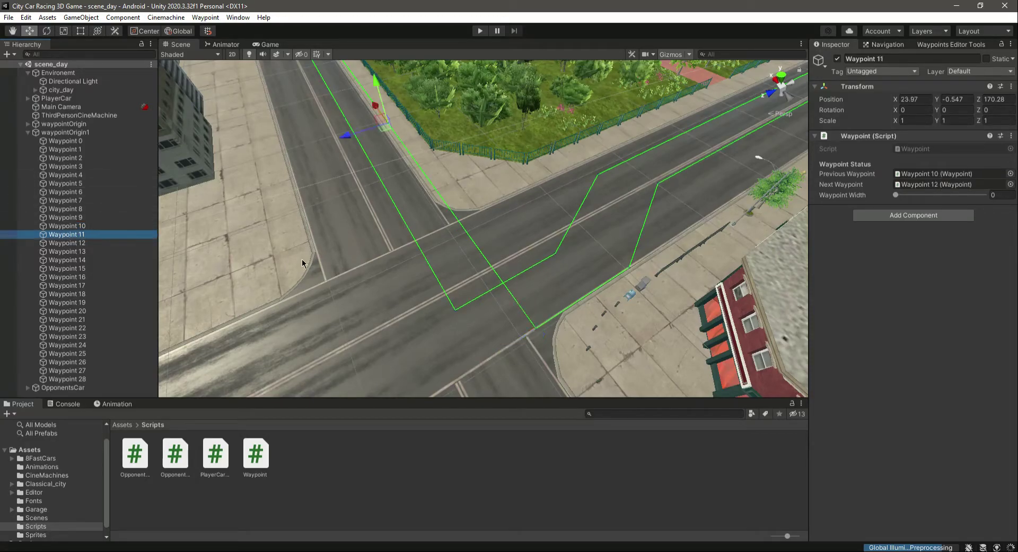
key("f")
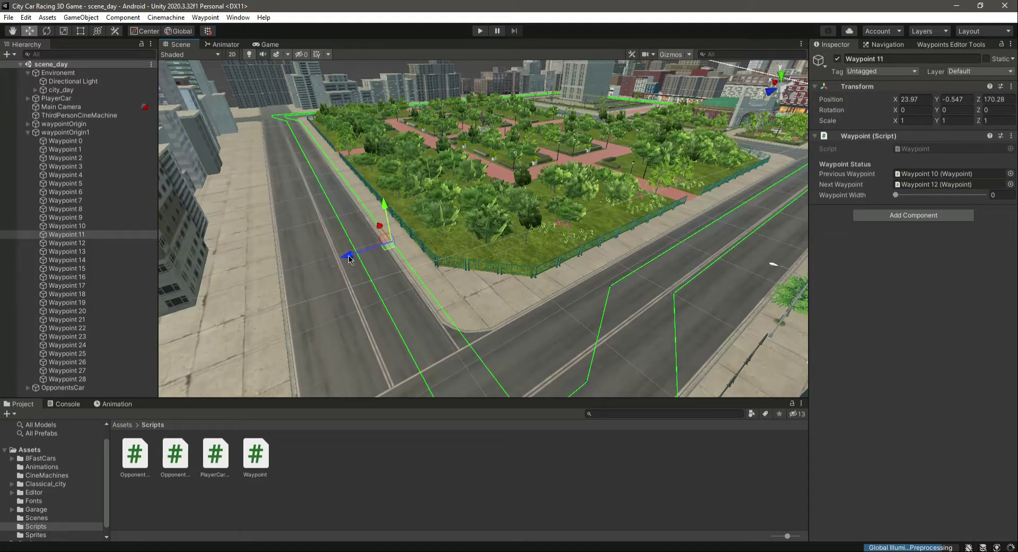
right_click_drag(349, 255, 380, 262)
scroll(234, 262, "down", 3)
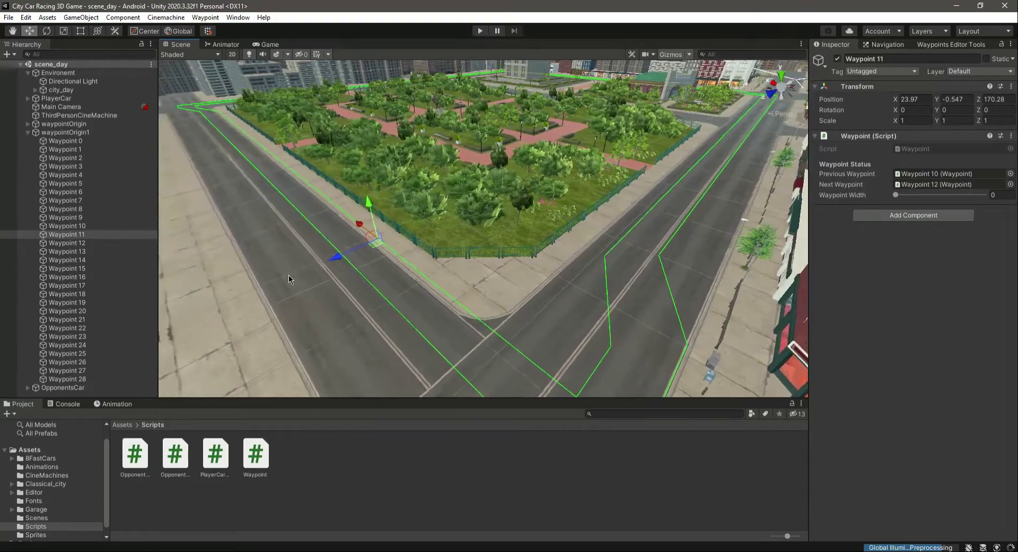
right_click_drag(289, 279, 244, 177)
scroll(463, 321, "up", 5)
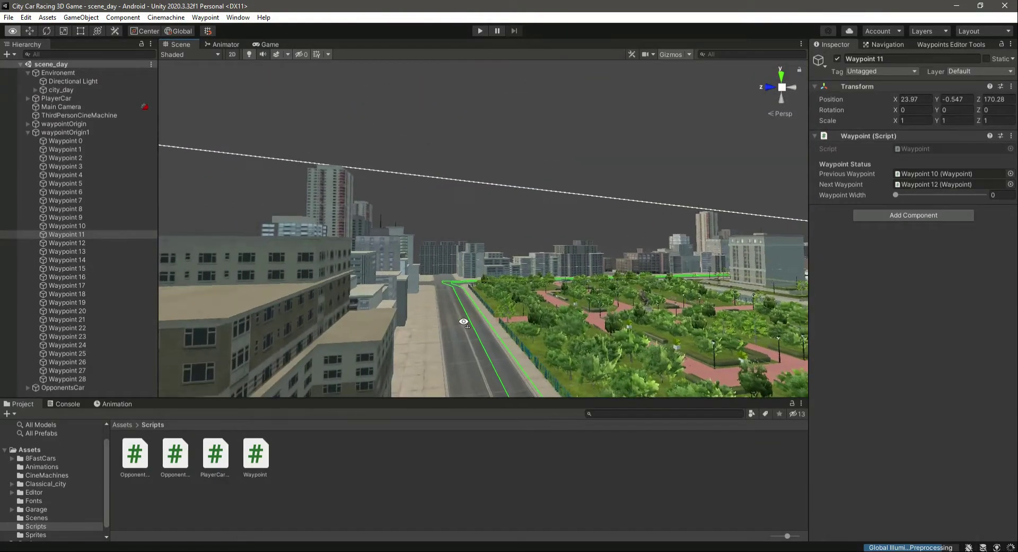
scroll(463, 320, "up", 5)
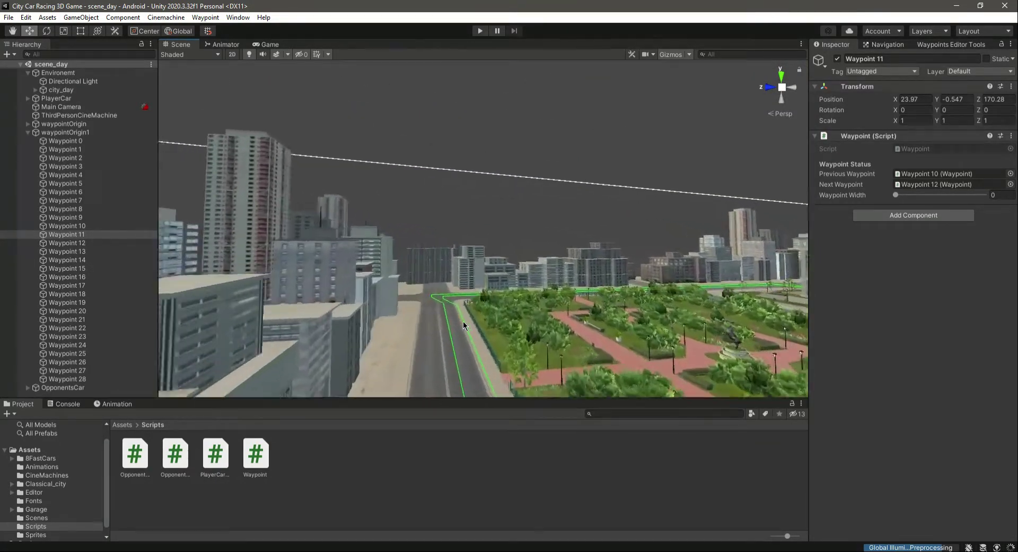
middle_click_drag(460, 326, 481, 343)
left_click_drag(482, 342, 548, 313, "alt")
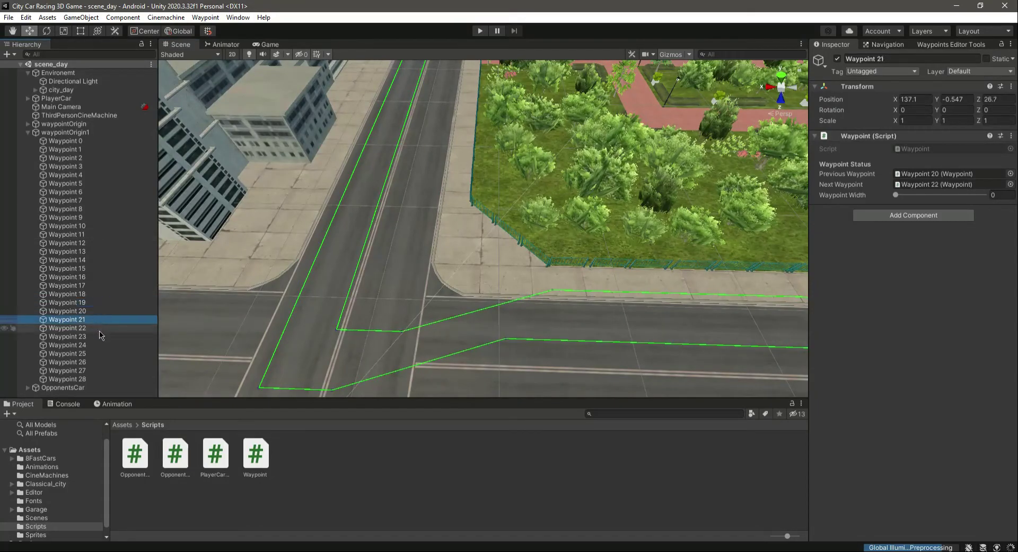
left_click_drag(460, 350, 609, 330, "alt")
Move waypointOrigin1's Waypoint 16 to about Z 170.57, Waypoint 17 to about X 134.09, Z 166.22, and Waypoint 18 to about X 135.11, and save
left_click(88, 270)
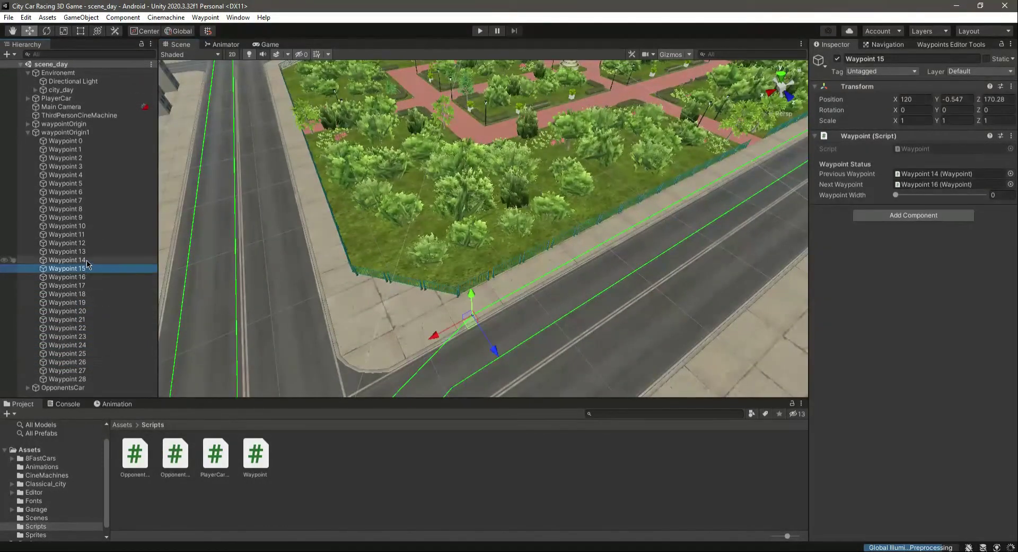
key("f")
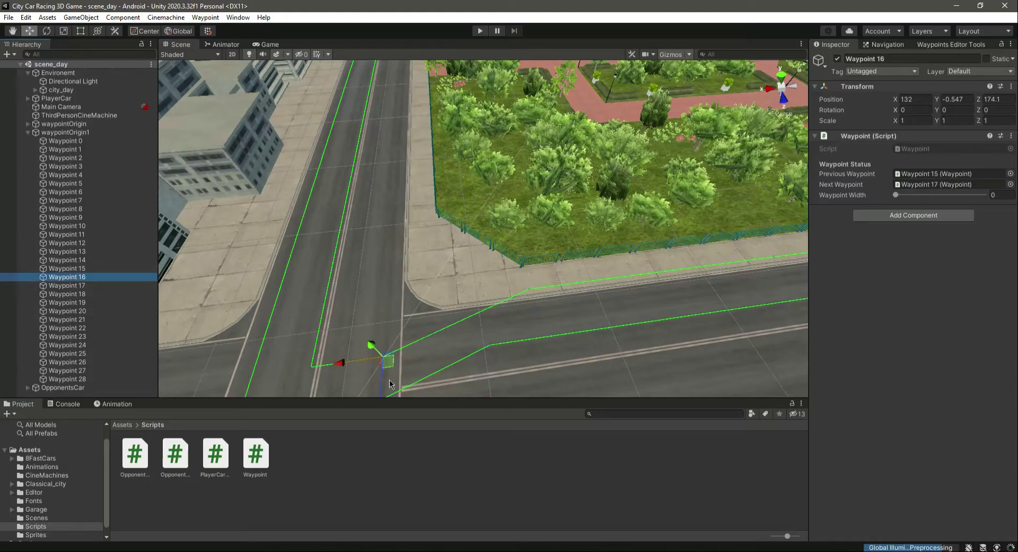
scroll(391, 385, "down", 2)
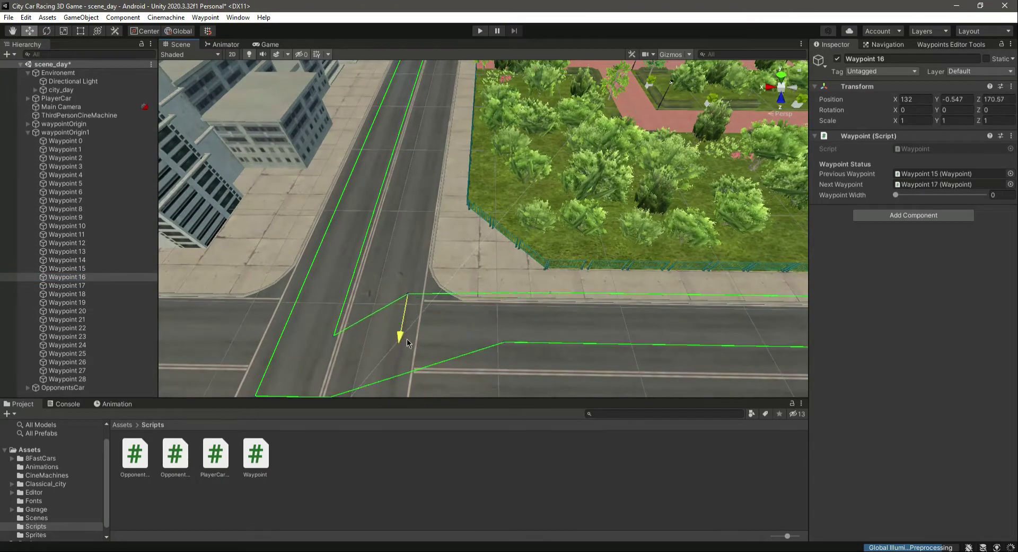
left_click_drag(406, 342, 407, 338)
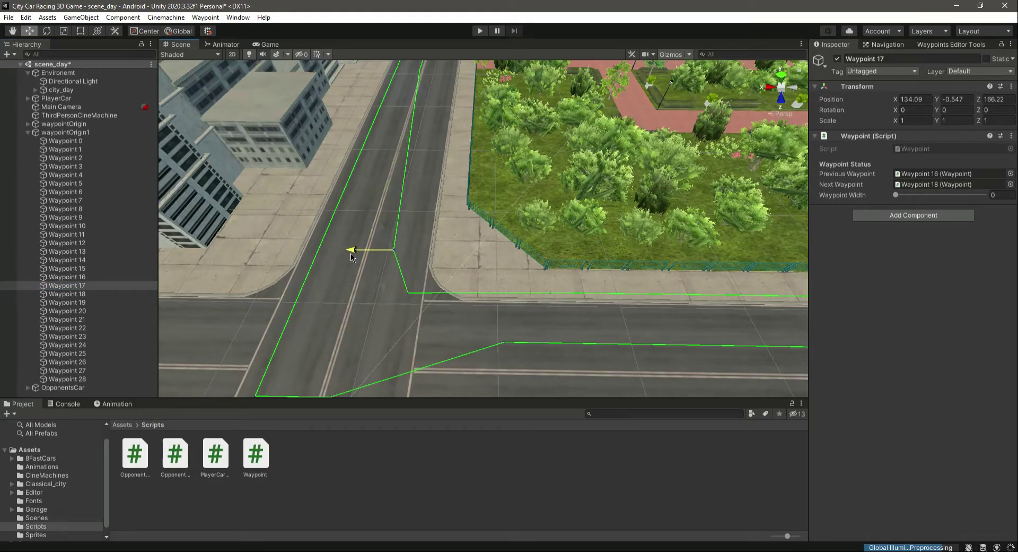
right_click_drag(492, 182, 493, 159)
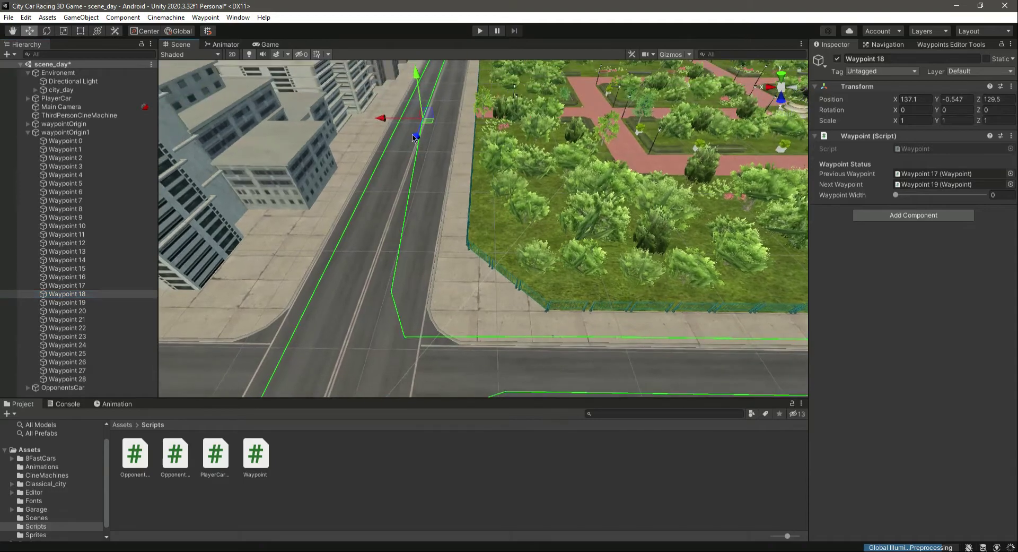
right_click_drag(398, 191, 470, 244)
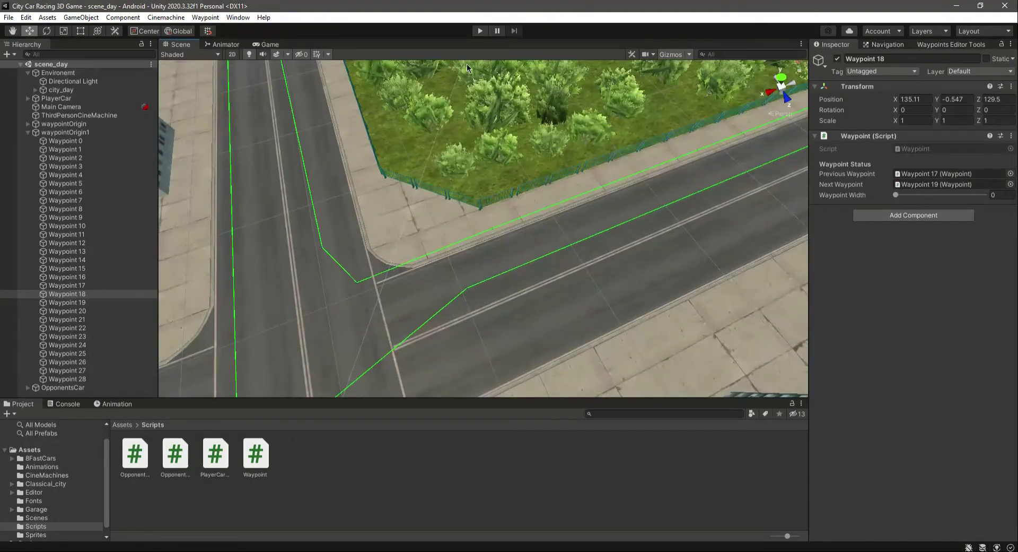
Move waypointOrigin1's Waypoint 10 at the earlier park intersection to about X -4.53, Z 167.48
right_click_drag(546, 263, 635, 148)
scroll(597, 130, "up", 3)
right_click_drag(522, 366, 551, 282)
scroll(492, 340, "up", 8)
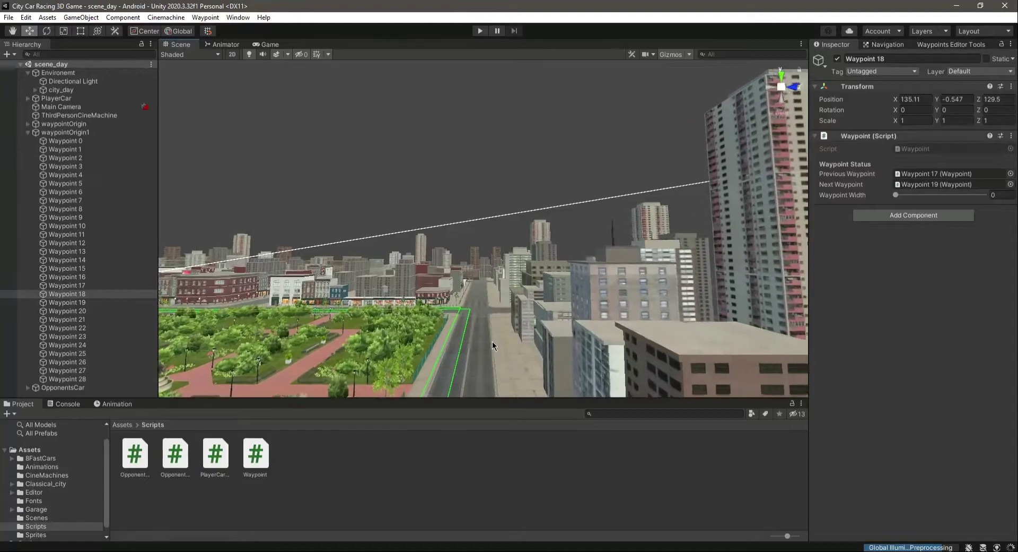
scroll(488, 341, "up", 6)
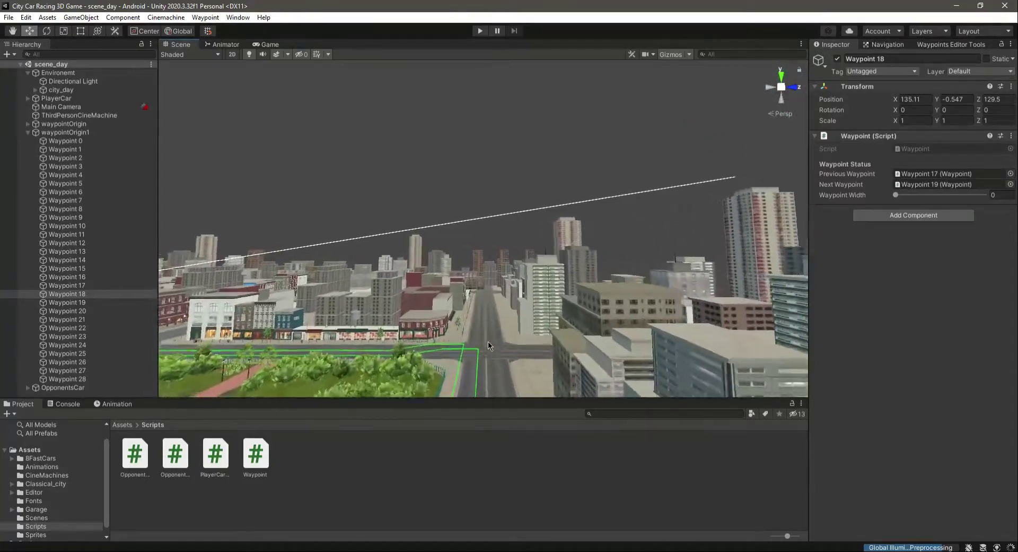
right_click_drag(524, 271, 631, 310)
scroll(697, 338, "down", 4)
right_click_drag(698, 341, 605, 370)
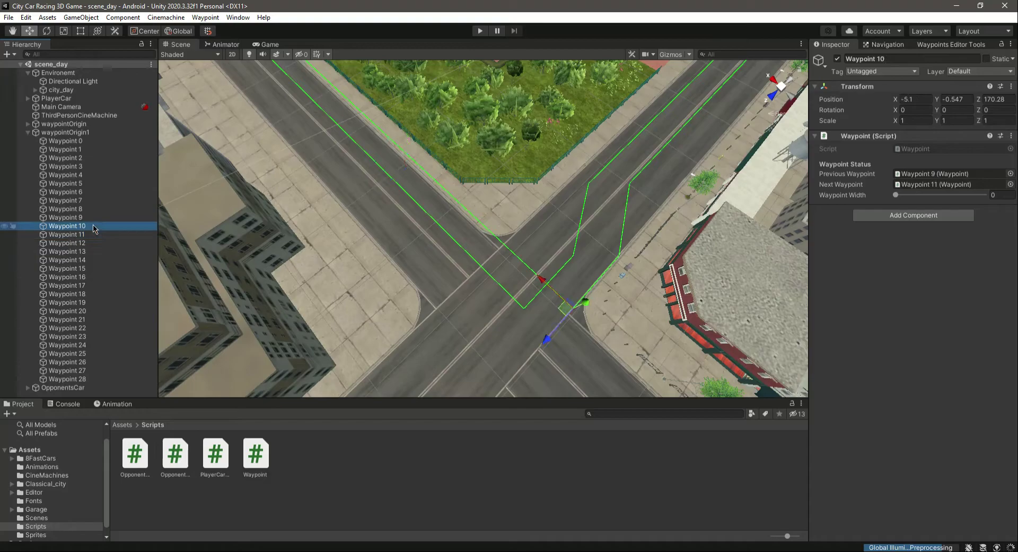
left_click_drag(551, 345, 566, 326)
mouse_move(556, 270)
left_mouse_down()
mouse_move(544, 261)
mouse_move(552, 267)
left_mouse_up()
Move waypointOrigin1's Waypoint 9 to about X -3.88, Z 156.48, and Waypoint 8 to about X -1.66
left_click(79, 234)
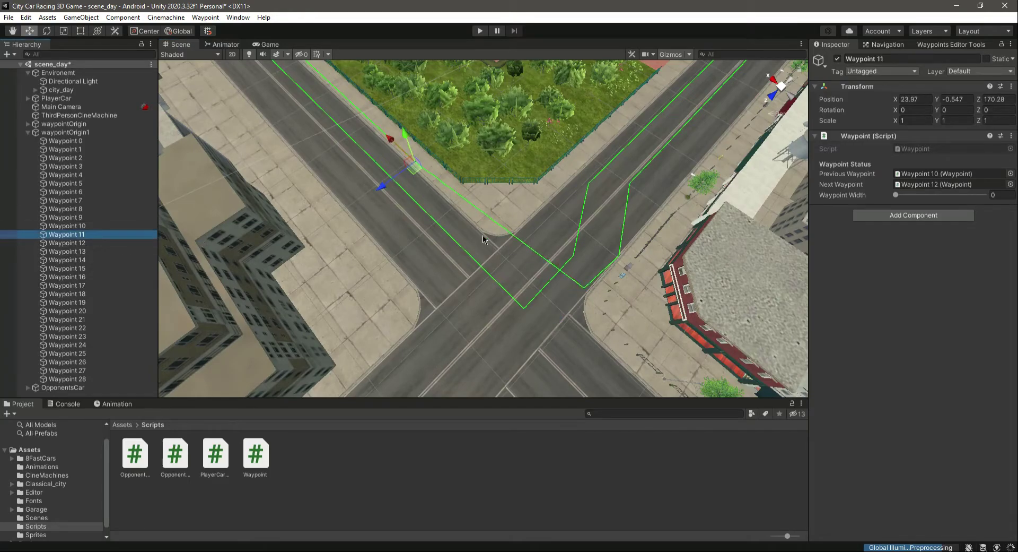
left_click(80, 226)
left_click(79, 217)
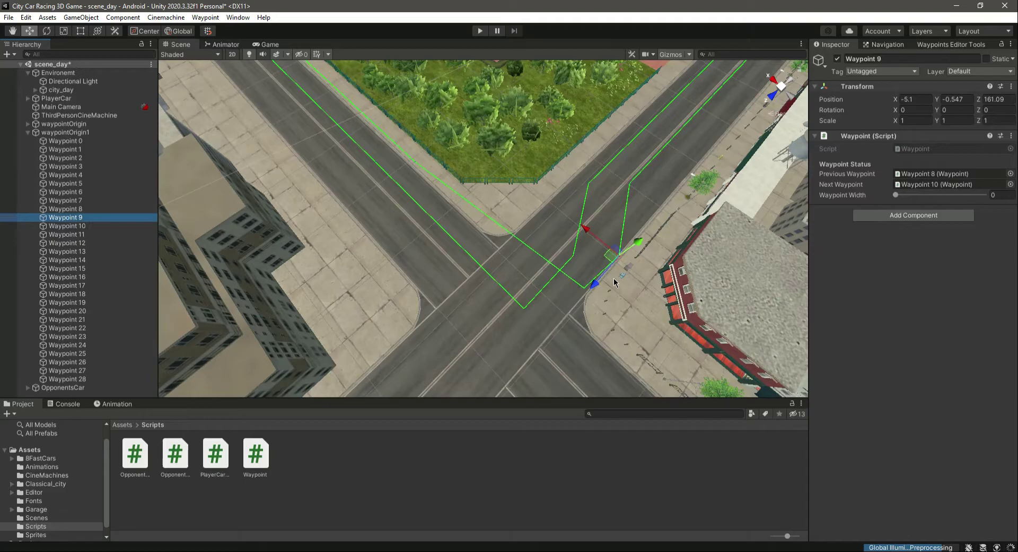
left_click_drag(594, 285, 616, 259)
left_click_drag(602, 210, 593, 204)
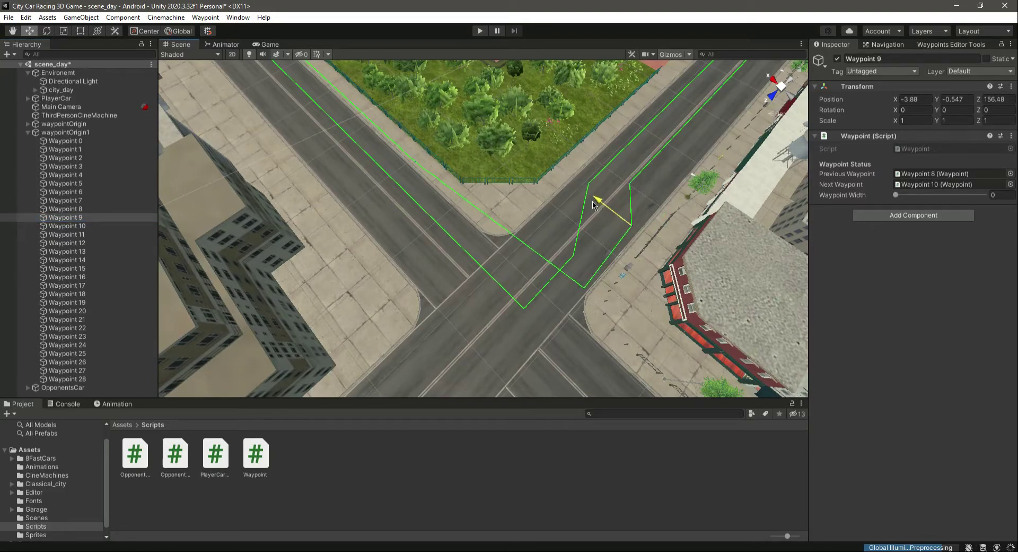
left_click(79, 209)
left_click_drag(595, 162, 605, 169)
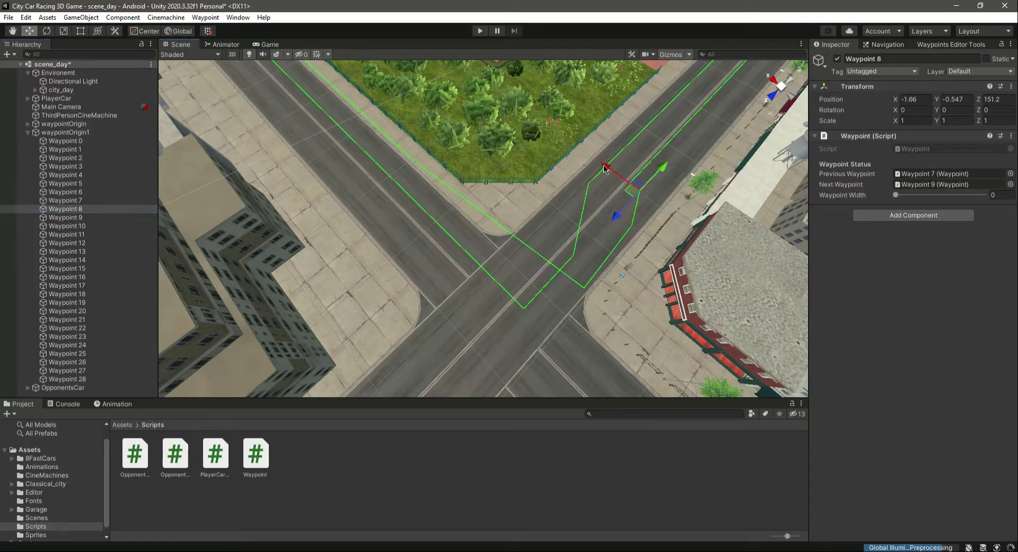
Shift waypointOrigin1's Waypoint 11 toward the middle of the road, to about Z 171.32
left_click(98, 218)
key("Down")
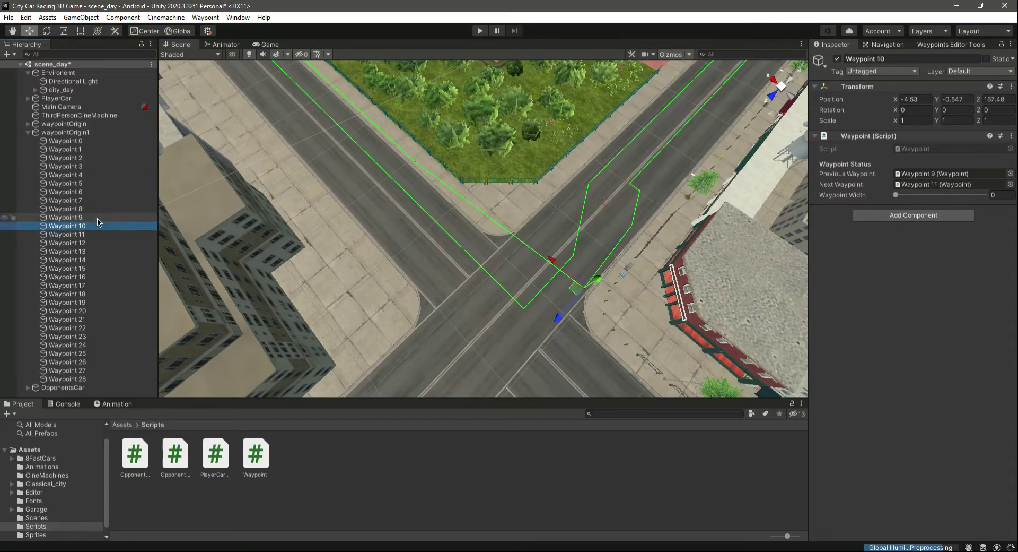
key("Down")
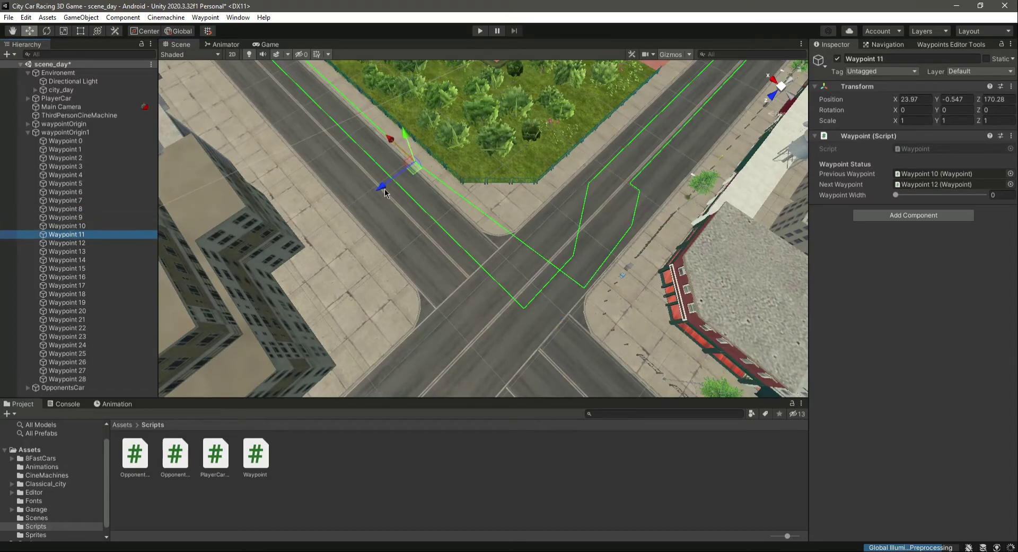
left_click_drag(384, 190, 389, 188)
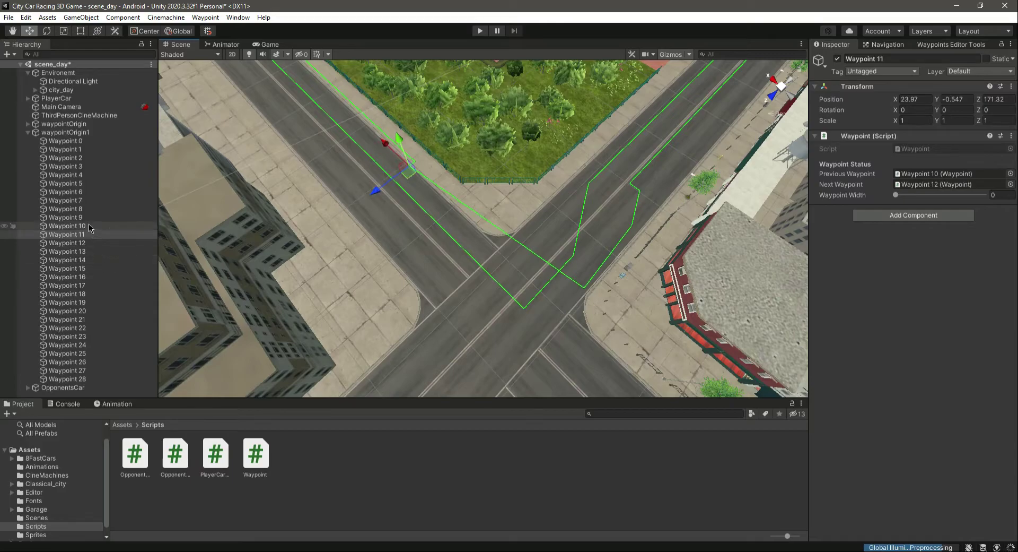
Move the original waypointOrigin path's Waypoint 10 farther into the intersection, to about Z 175.13, and save the scene
left_click(27, 132)
left_click(28, 124)
left_click(102, 217)
right_click_drag(340, 264, 466, 296)
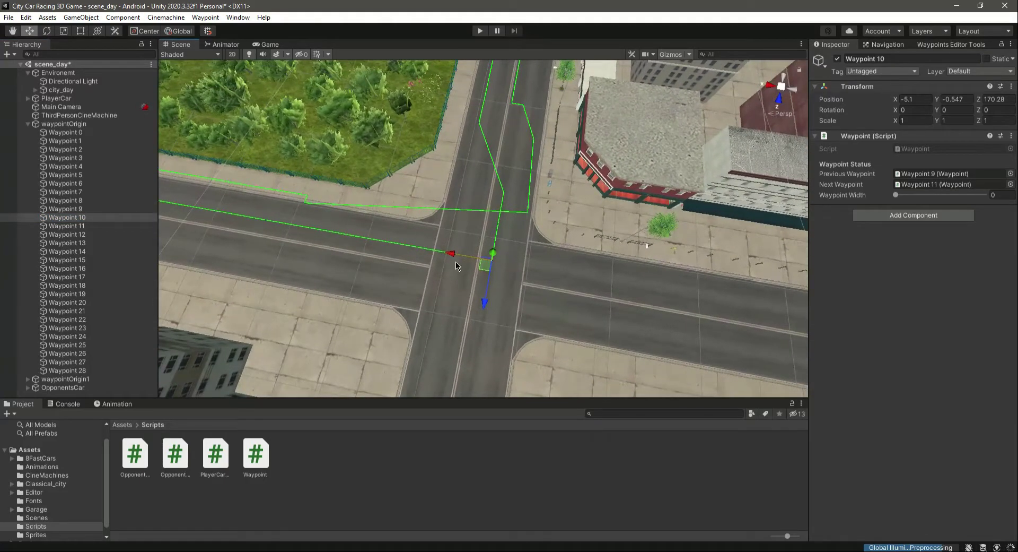
left_click_drag(484, 304, 482, 347)
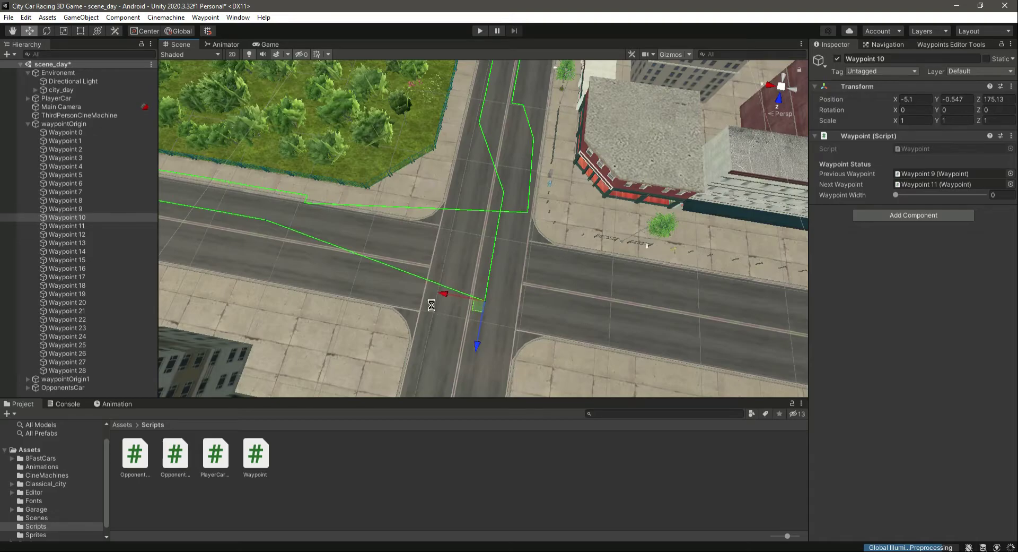
key("ctrl+s")
Move waypointOrigin's Waypoint 11 to about Z 171.91 and Waypoint 12 to about X 32.74, Z 173.75, and save the scene
left_click(125, 227)
right_click_drag(372, 276, 296, 265)
left_click_drag(279, 223, 270, 232)
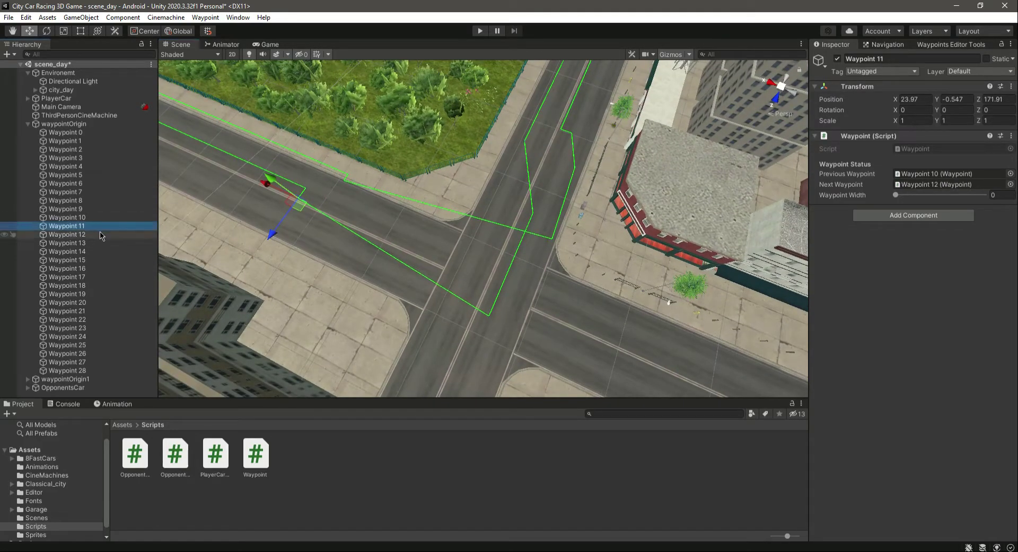
left_click(63, 234)
left_click_drag(276, 172, 218, 158)
left_click_drag(224, 194, 204, 217)
right_click_drag(206, 220, 253, 177)
key("ctrl+s")
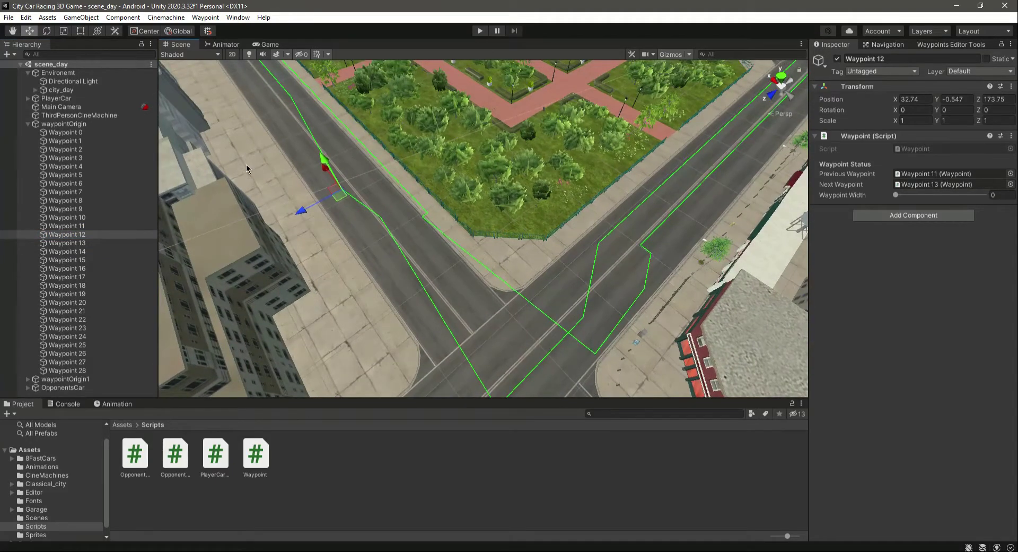
Play-test the city racing scene to check how the opponent cars drive, and stop the test
left_click(28, 124)
left_click(91, 244)
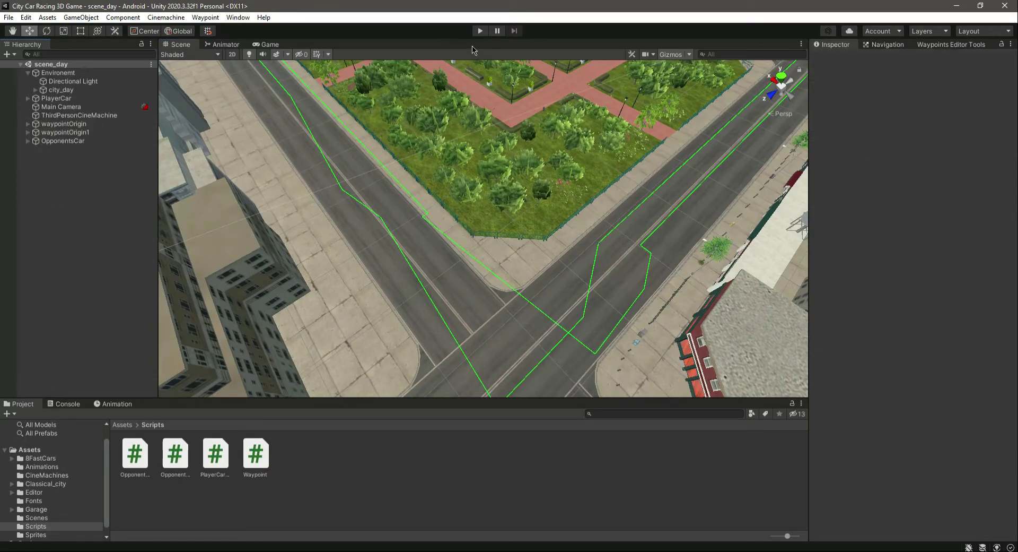
left_click(480, 31)
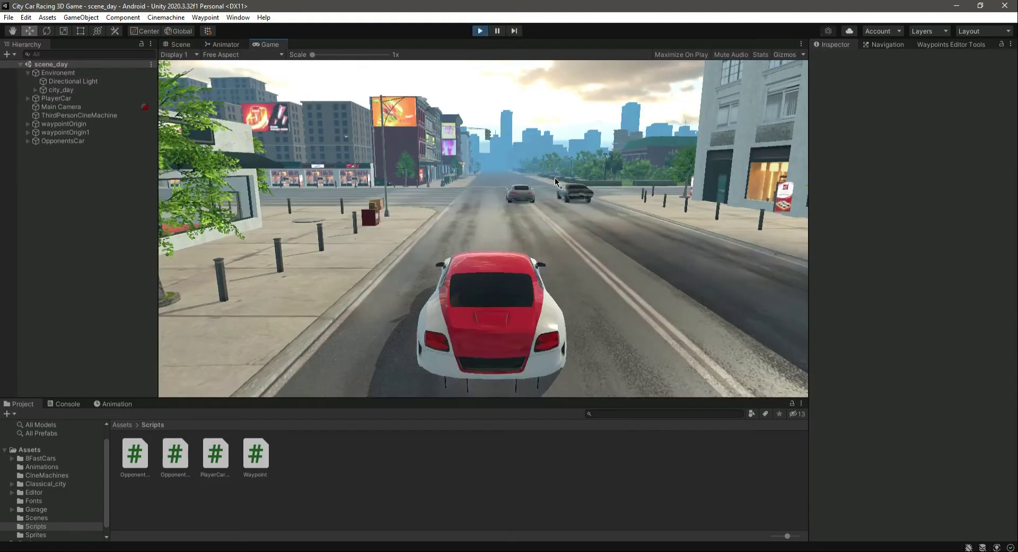
left_click(480, 31)
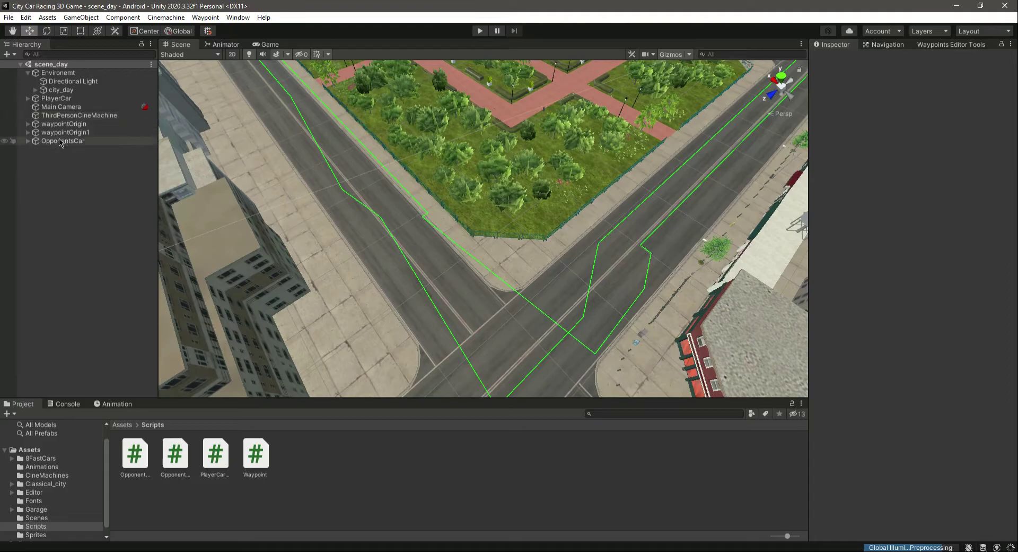
Set the Moving Speed of both OpponentCar and OpponentCar1 to 9, and save the scene
left_click(28, 141)
left_click(64, 149)
left_click(79, 158, "shift")
left_click(907, 182)
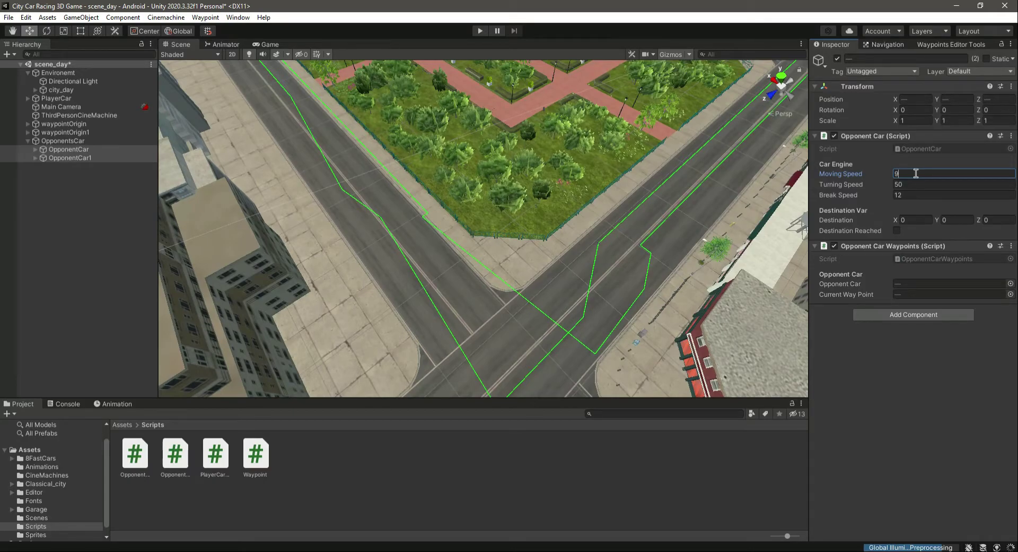
key("ctrl+s")
Play-test the race, driving the player car behind both opponents until they reach the corner, and end the test
left_click(478, 31)
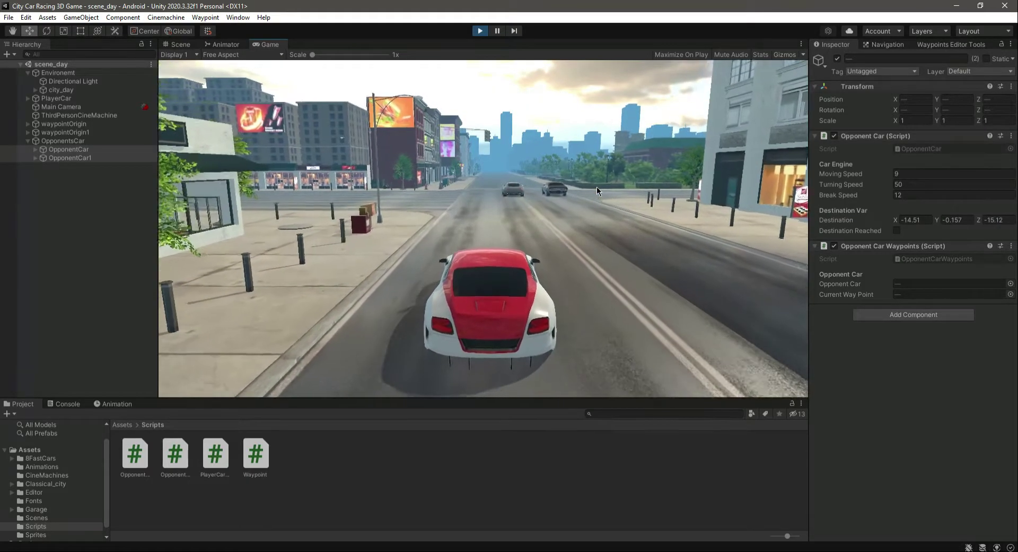
key("w")
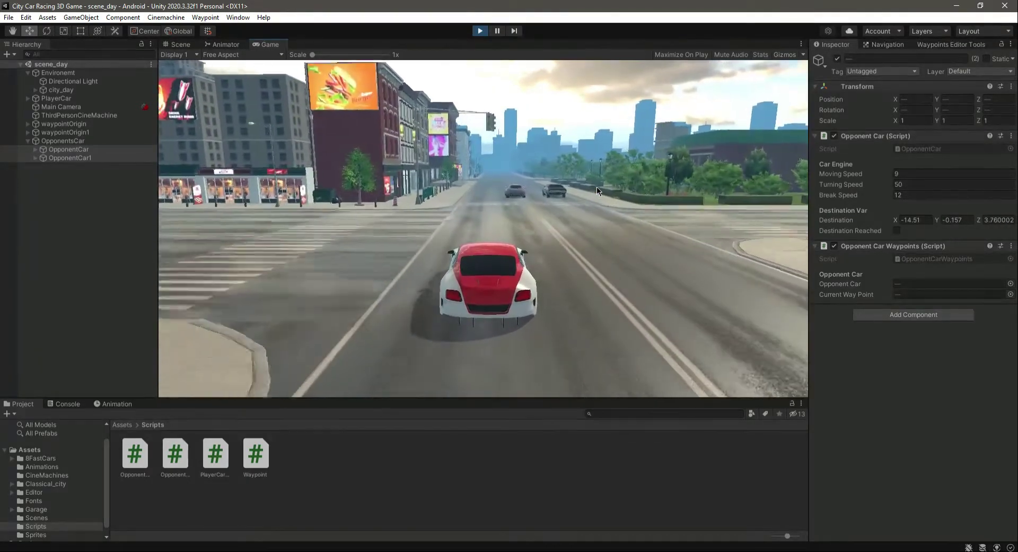
key("Up")
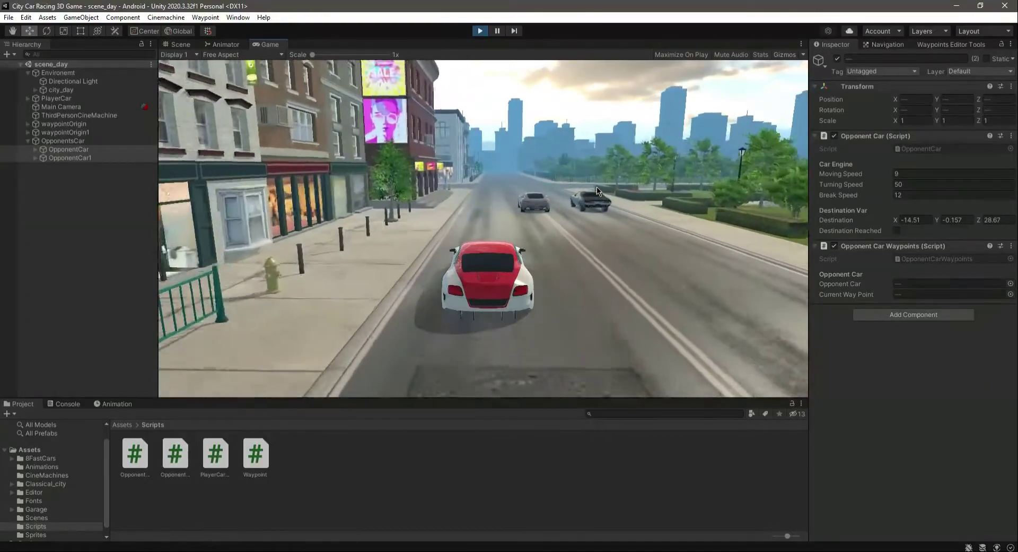
key("Up")
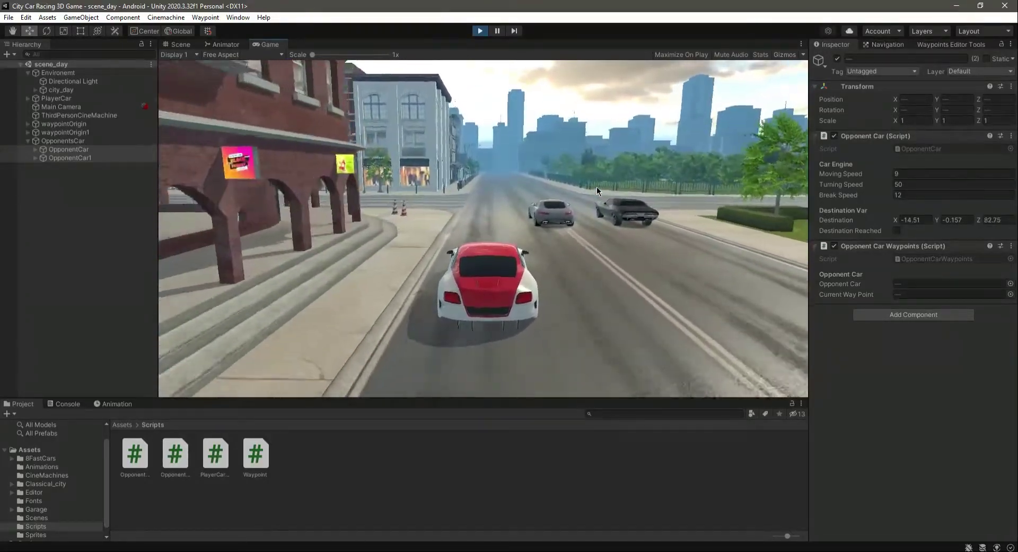
key("Up")
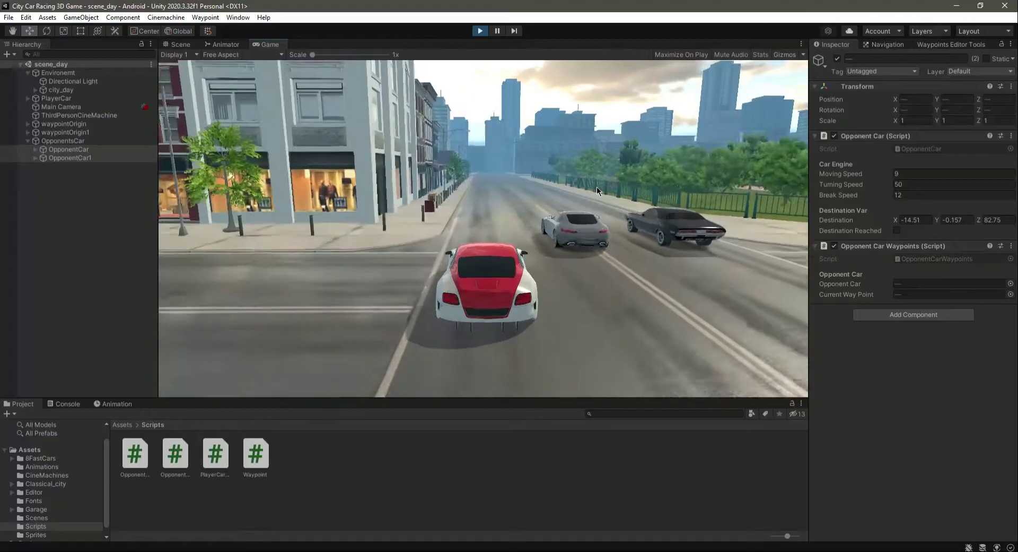
key("Up")
key("Up")
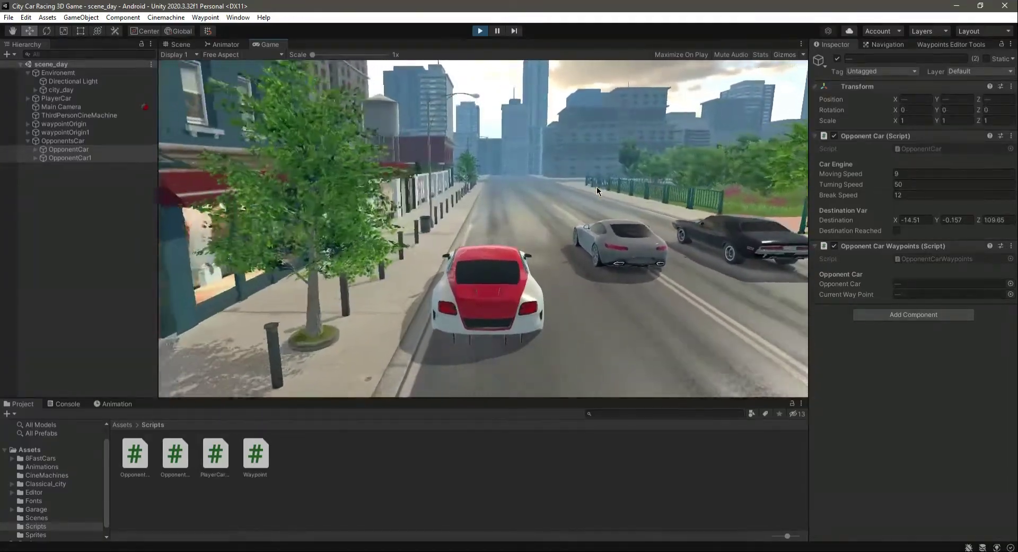
key("Up")
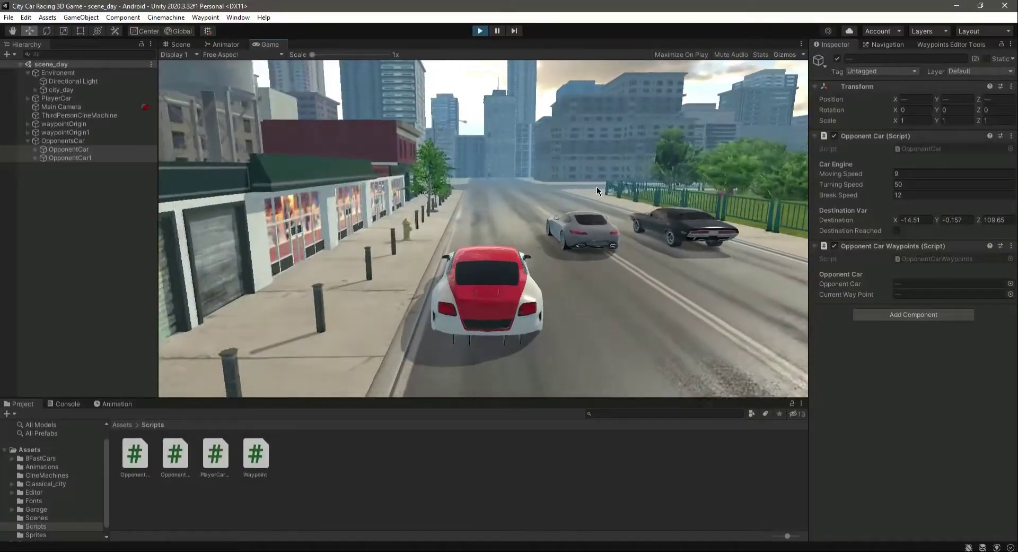
key("Up")
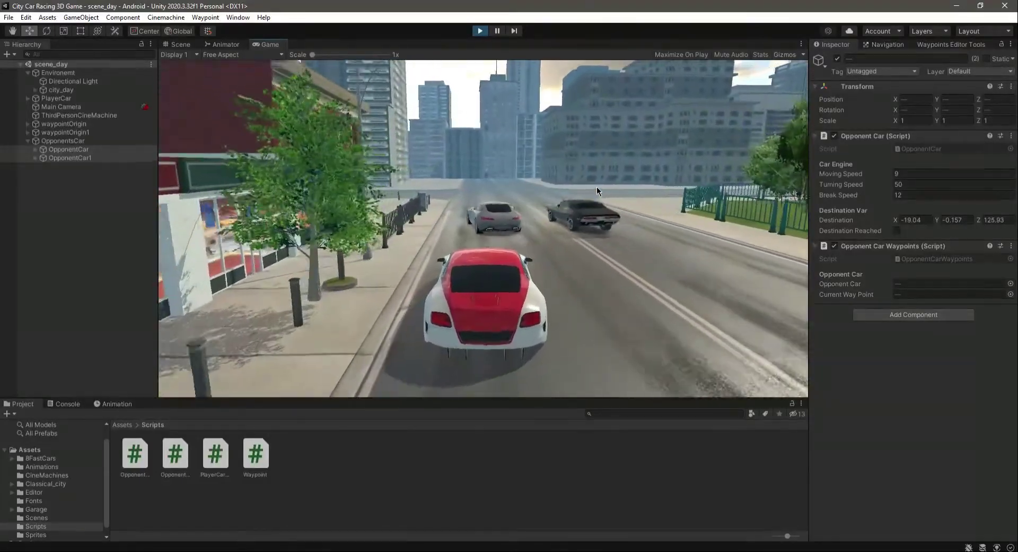
key("Up")
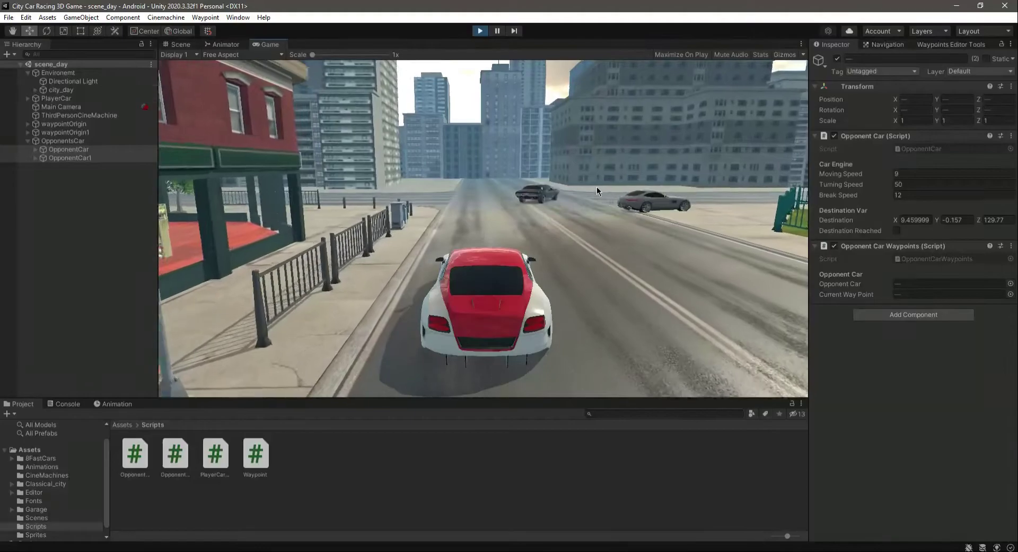
key("Up")
left_click(481, 30)
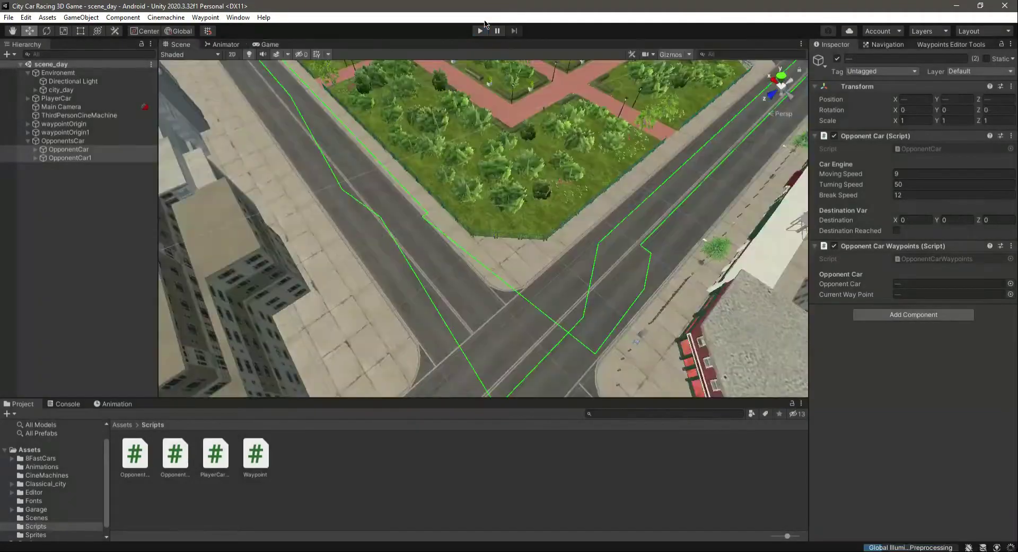
Examine waypointOrigin's Waypoints 12, 10, 9 and 8 to see where they sit around the intersection
left_click_drag(613, 258, 607, 288, "alt")
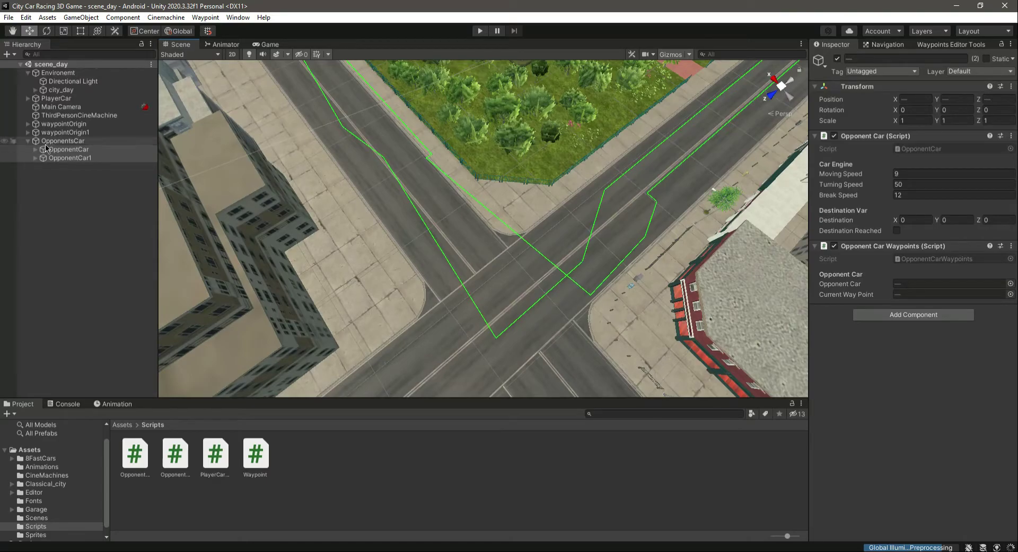
left_click(29, 141)
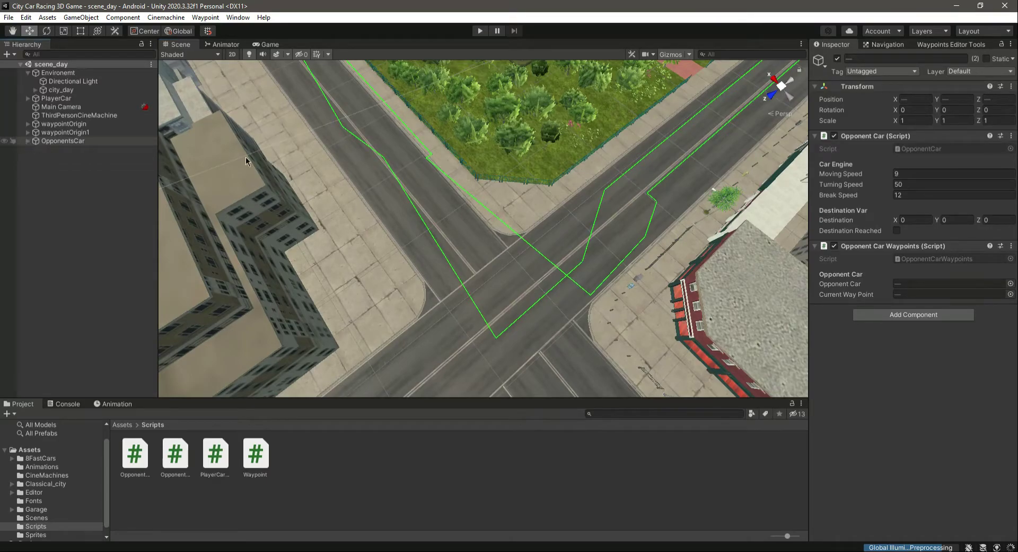
left_click(28, 123)
left_click(81, 235)
left_click(86, 217)
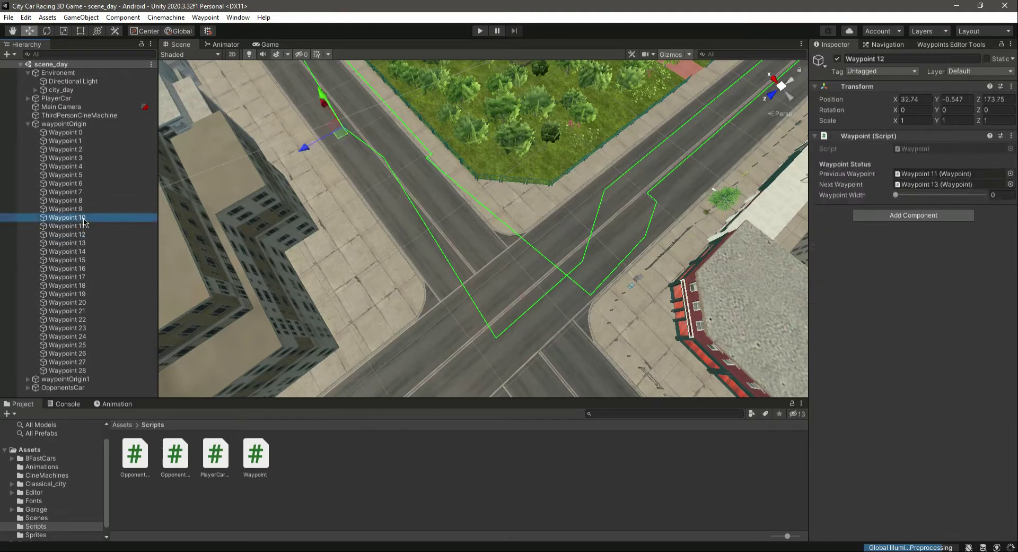
left_click(88, 209)
left_click(82, 201)
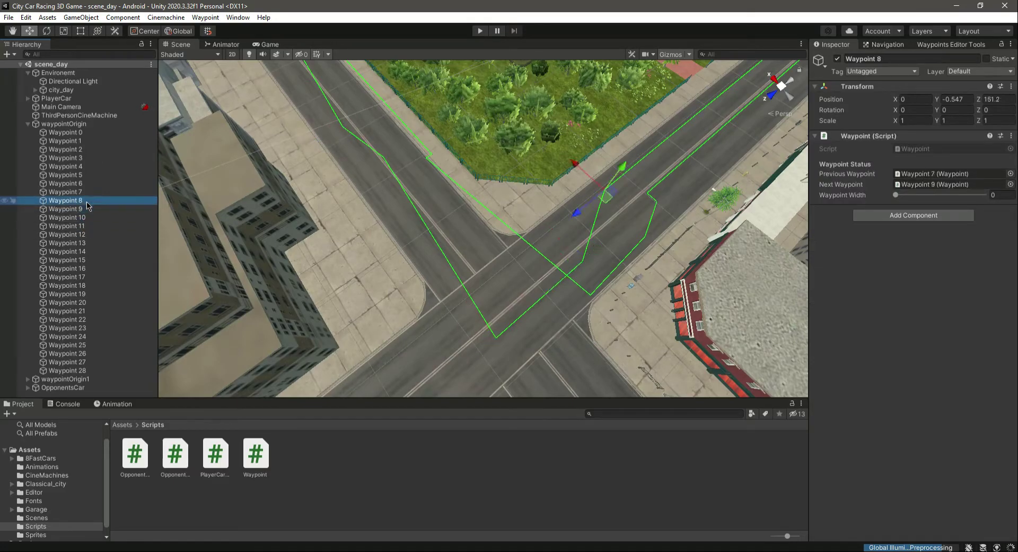
left_click(29, 124)
Move waypointOrigin1's Waypoint 7 back along the road, away from the intersection, to about Z 144.62
left_click(35, 132)
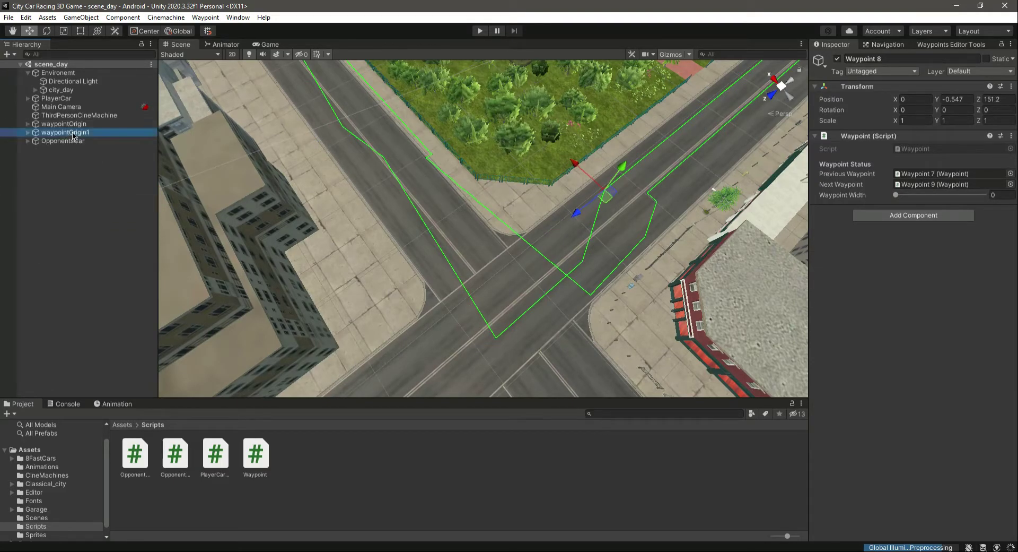
left_click(28, 132)
left_click(85, 225)
left_click(81, 217)
left_click(77, 200)
right_click_drag(519, 208, 591, 182)
left_click_drag(563, 266, 584, 240)
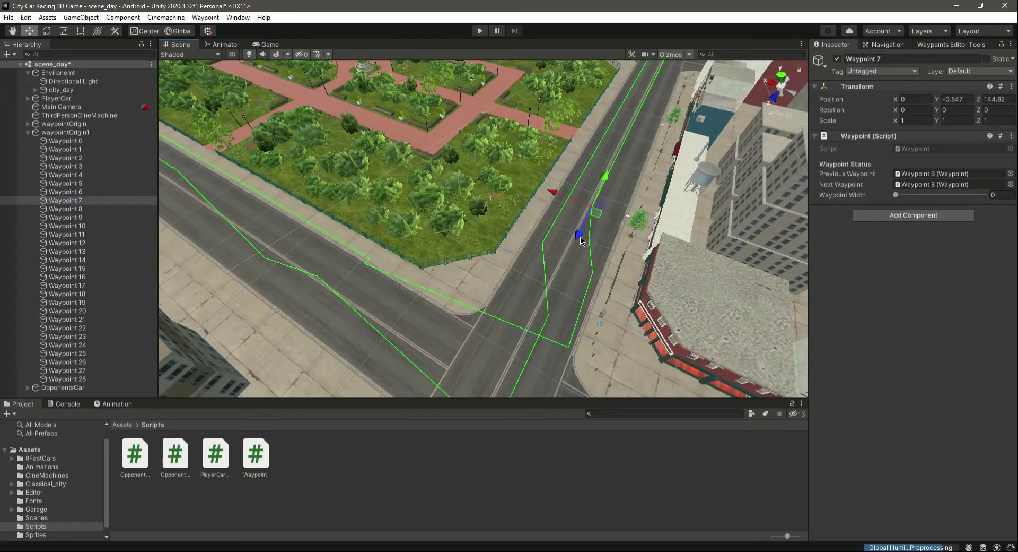
Shift waypointOrigin1's Waypoint 8 to about X -0.77 and Waypoint 9 to about X -0.65, toward the park side
left_click(93, 211)
left_click(83, 192)
left_click(83, 202)
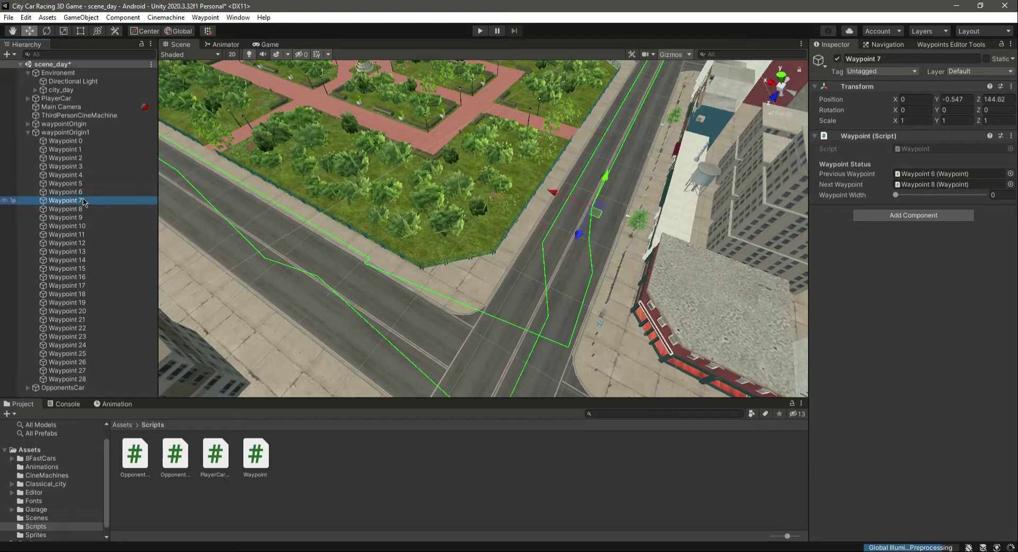
left_click(79, 209)
mouse_move(551, 223)
left_mouse_down()
mouse_move(533, 222)
mouse_move(546, 221)
left_mouse_up()
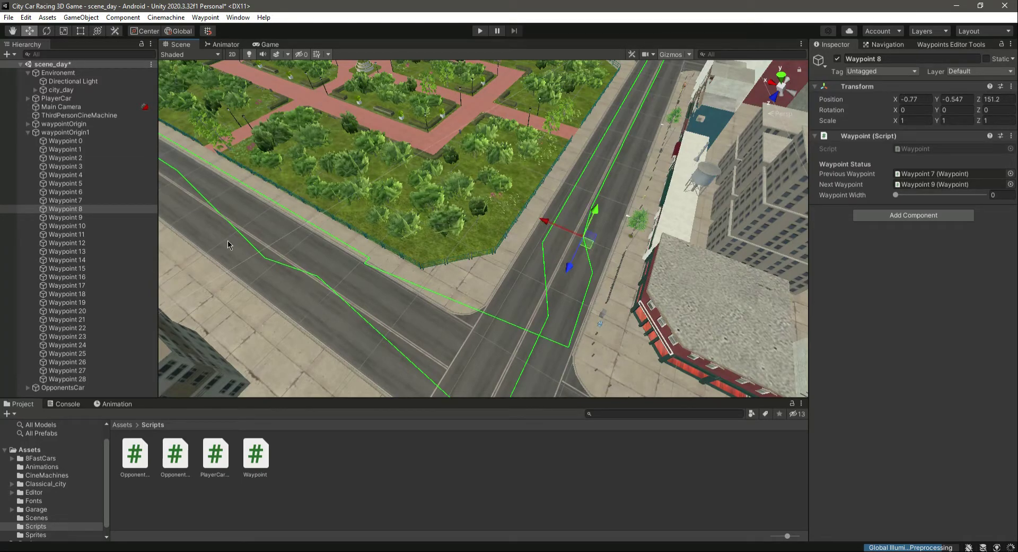
left_click(116, 217)
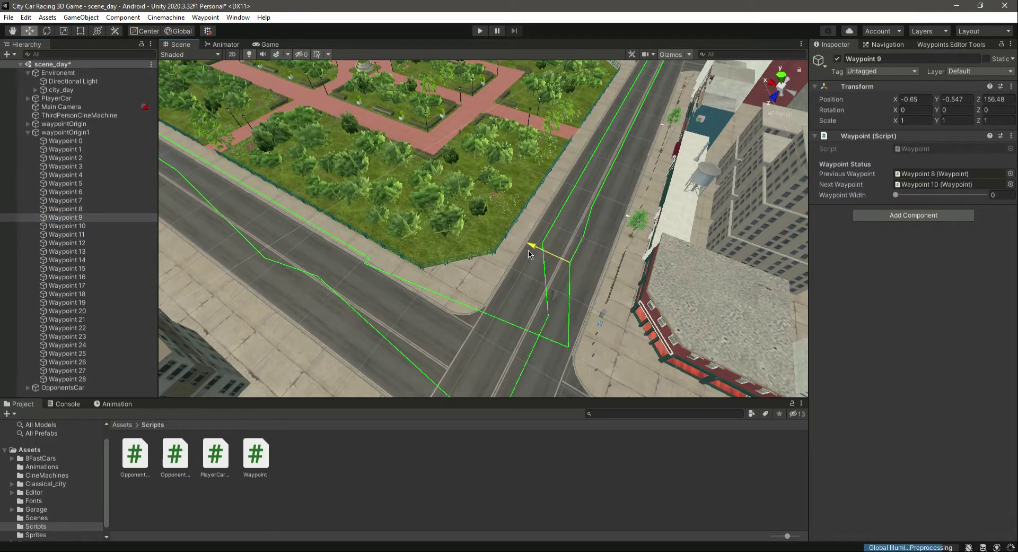
Move waypointOrigin1's Waypoint 10 to the park-side inner corner, about X 8.93, Z 167.48, and save the scene
left_click(83, 226)
left_click_drag(529, 328, 434, 282)
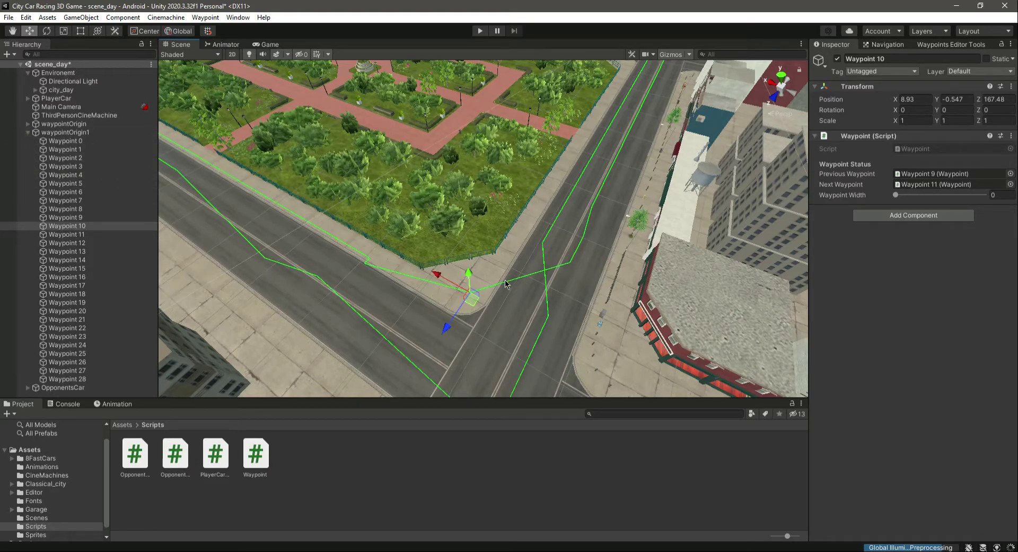
left_click(28, 132)
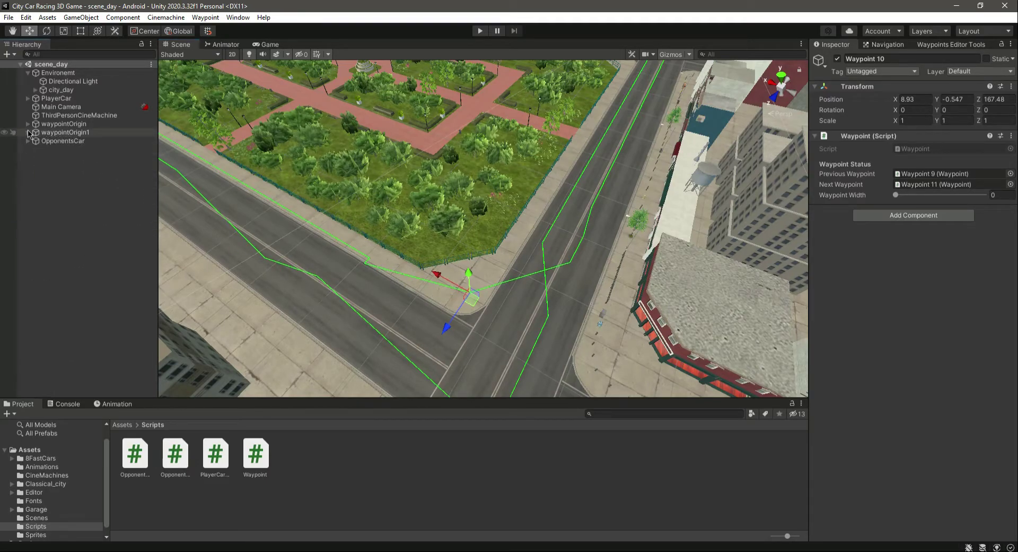
Move waypointOrigin's Waypoint 7 to about X -6.27 and Waypoint 8 to about X -8.35, Z 156.22, on the outer lane
left_click(28, 123)
left_click(87, 200)
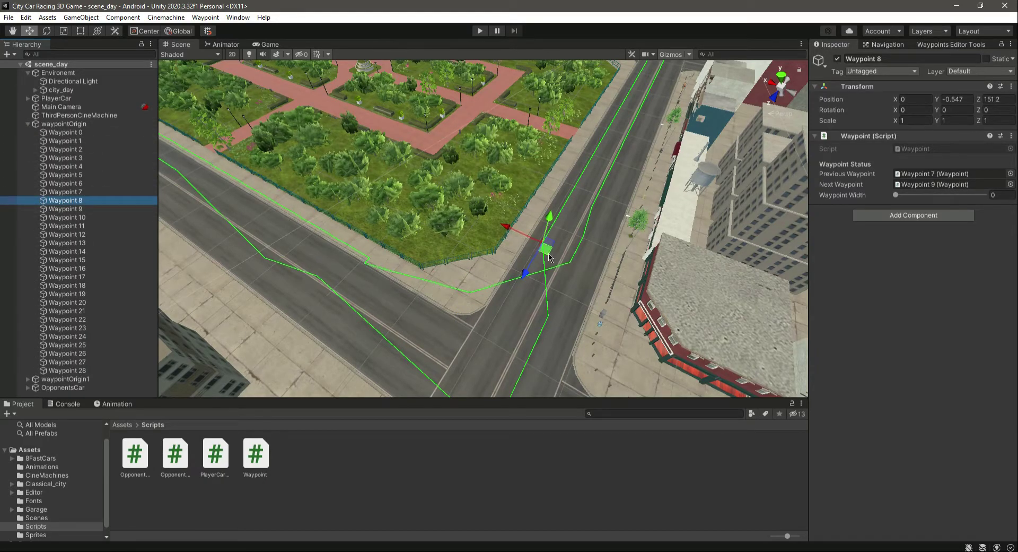
left_click(90, 192)
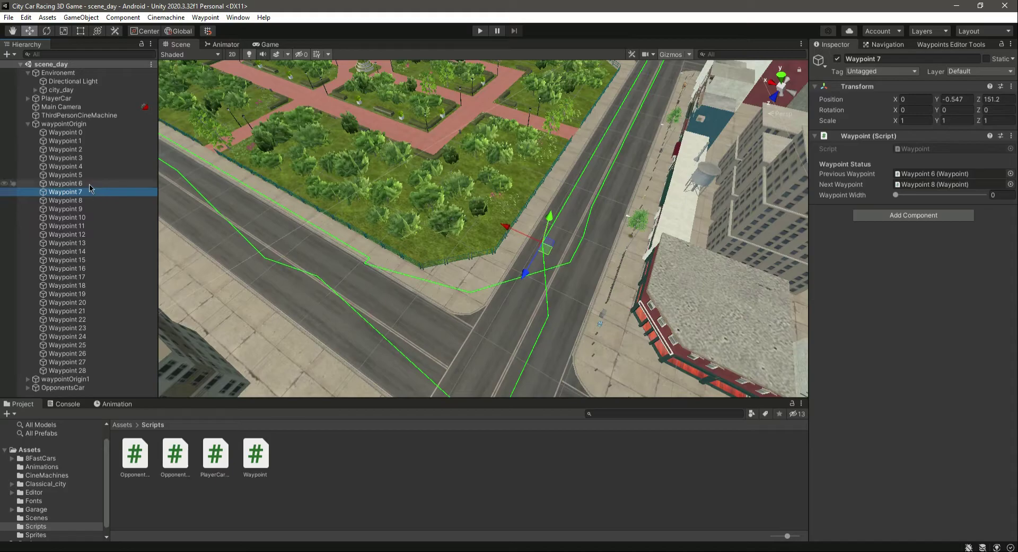
left_click(90, 184)
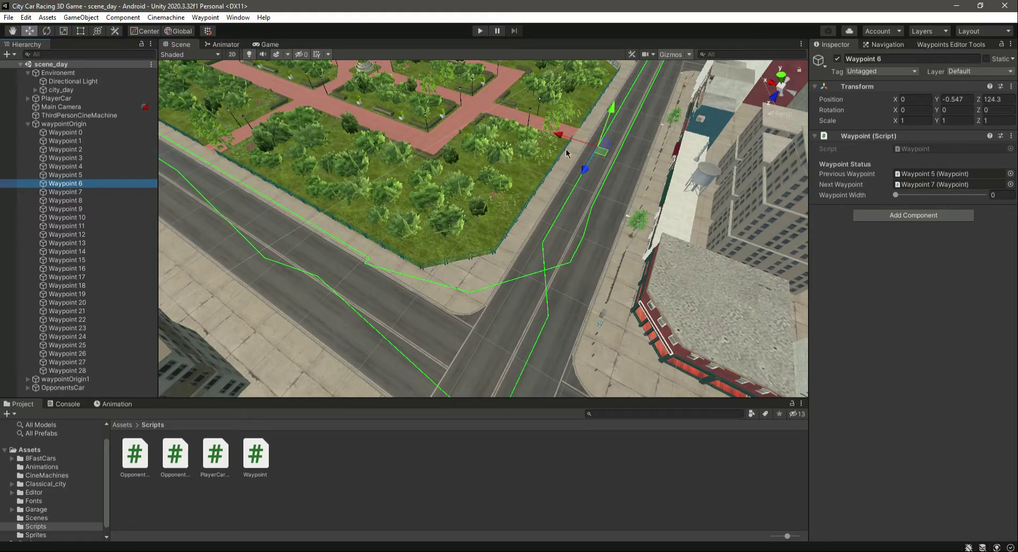
left_click(90, 192)
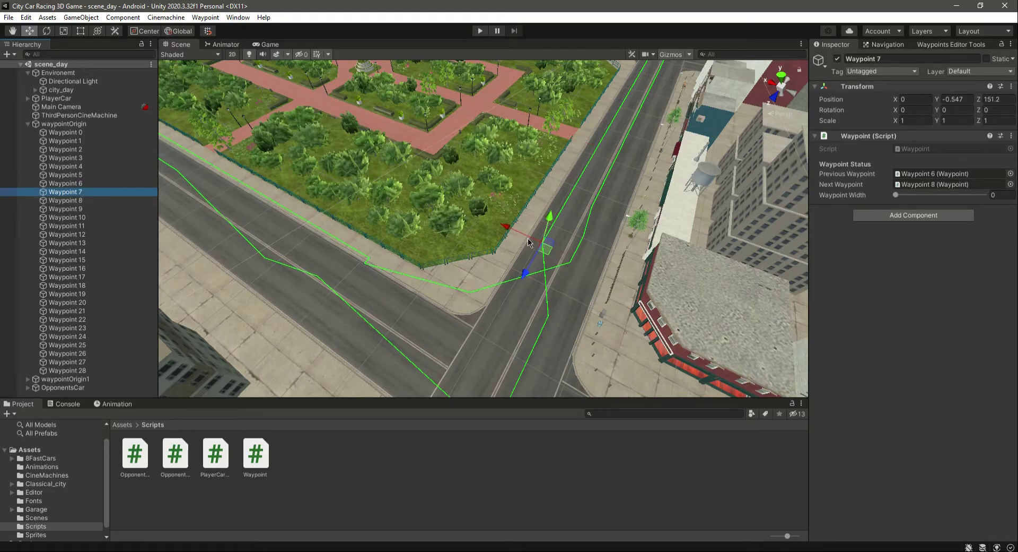
left_click_drag(504, 229, 516, 232)
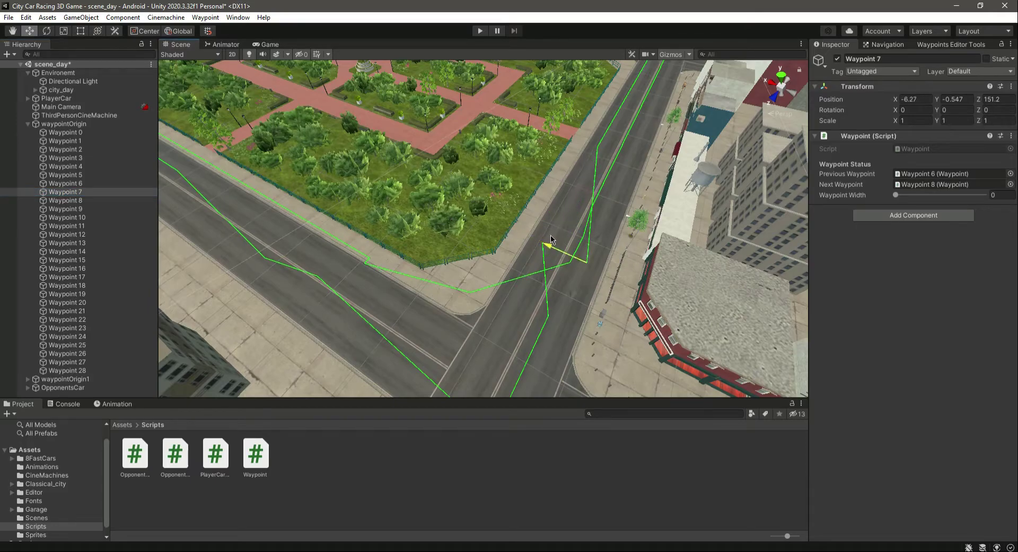
left_click(114, 201)
left_click_drag(504, 229, 537, 253)
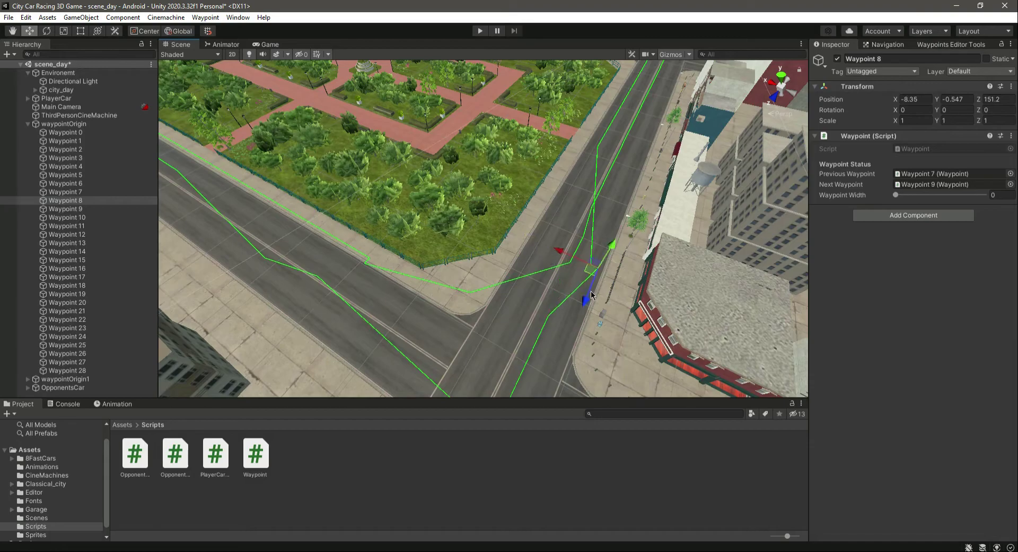
Move waypointOrigin's Waypoint 9 into the intersection's outer side, about X -7.18, Z 165.5, and save the scene
double_click(66, 209)
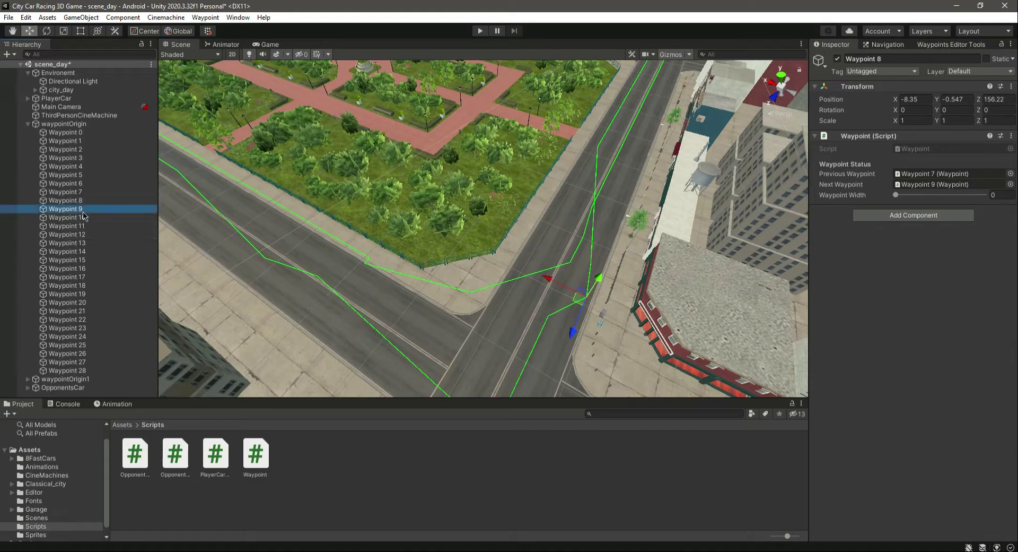
left_click_drag(502, 204, 514, 207)
left_click_drag(538, 264, 529, 285)
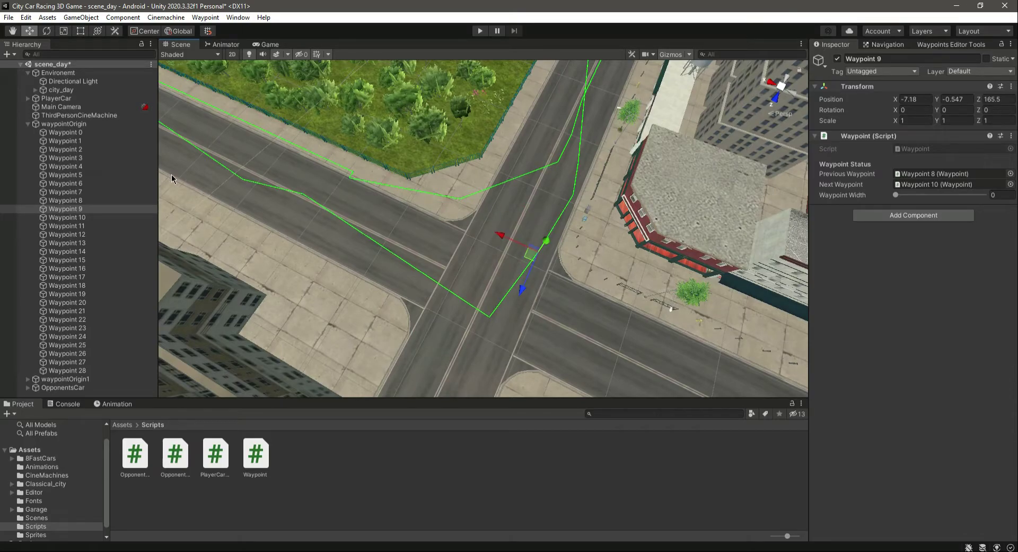
left_click(27, 123)
left_click(84, 277)
key("ctrl+s")
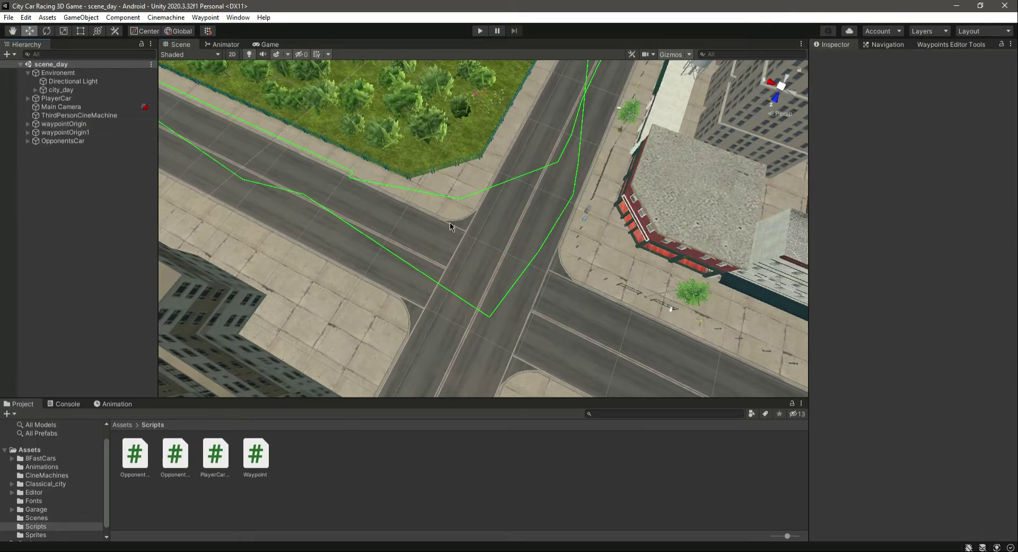
right_click_drag(450, 223, 497, 141)
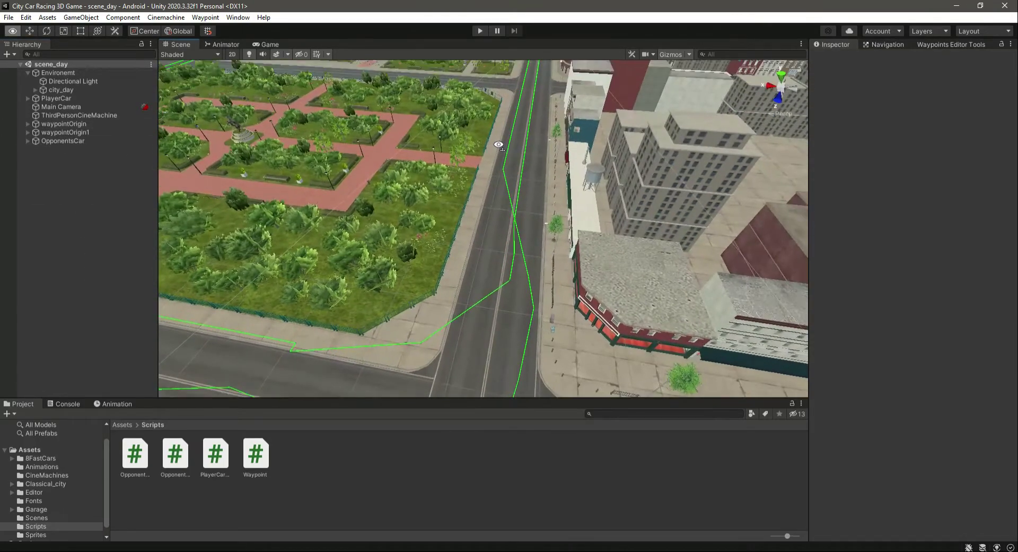
Move waypointOrigin1's Waypoint 7 toward the park side, to about X 4.4, Z 142.62
left_click(27, 132)
left_click(80, 184)
left_click(89, 191)
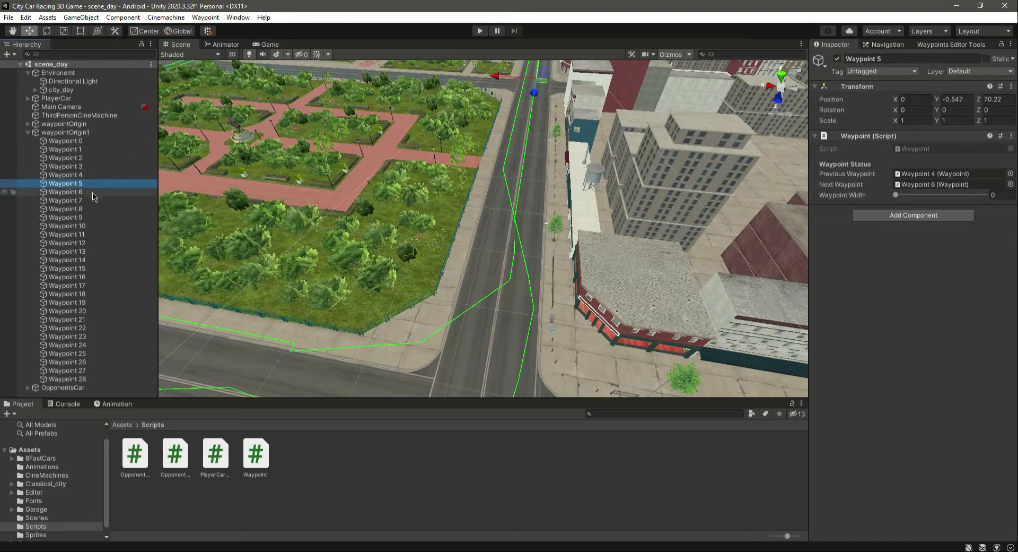
left_click(91, 199)
left_click(94, 209)
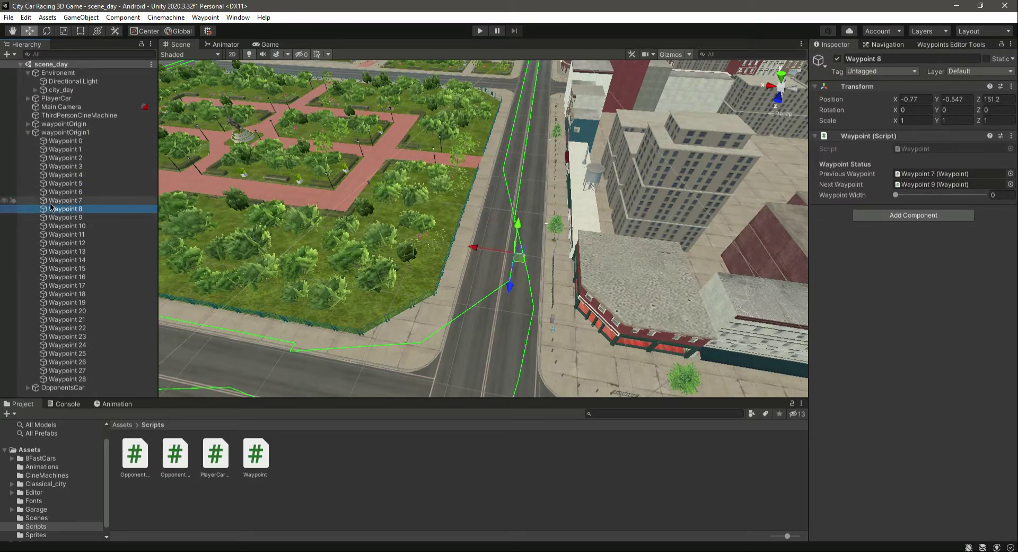
left_click(101, 202)
left_click(508, 254)
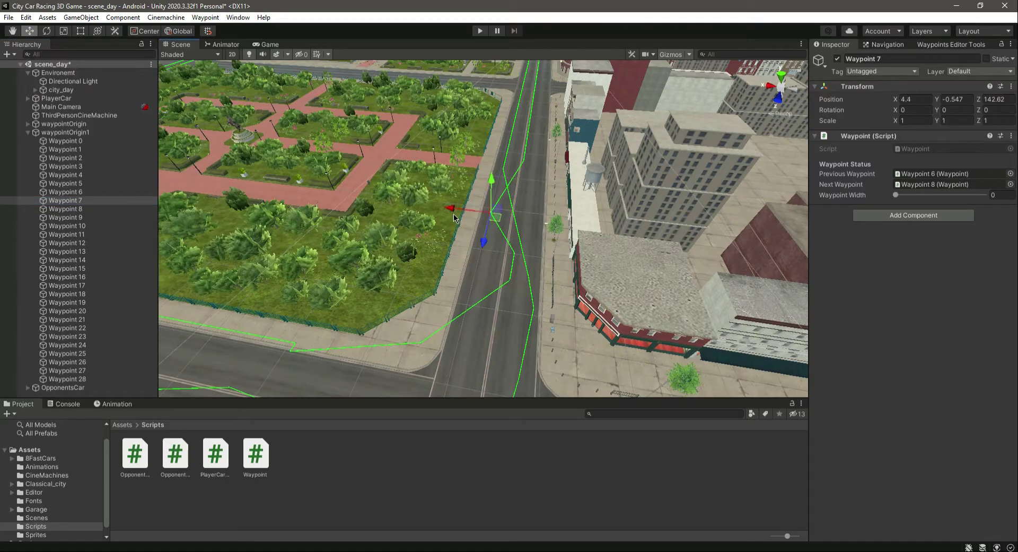
Shift waypointOrigin1's Waypoint 8 slightly toward the park and Waypoint 9 to about X 0.38, Z 156.48, and save the scene
left_click(492, 259)
left_click_drag(477, 253, 469, 278)
left_click(85, 217)
key("ctrl+s")
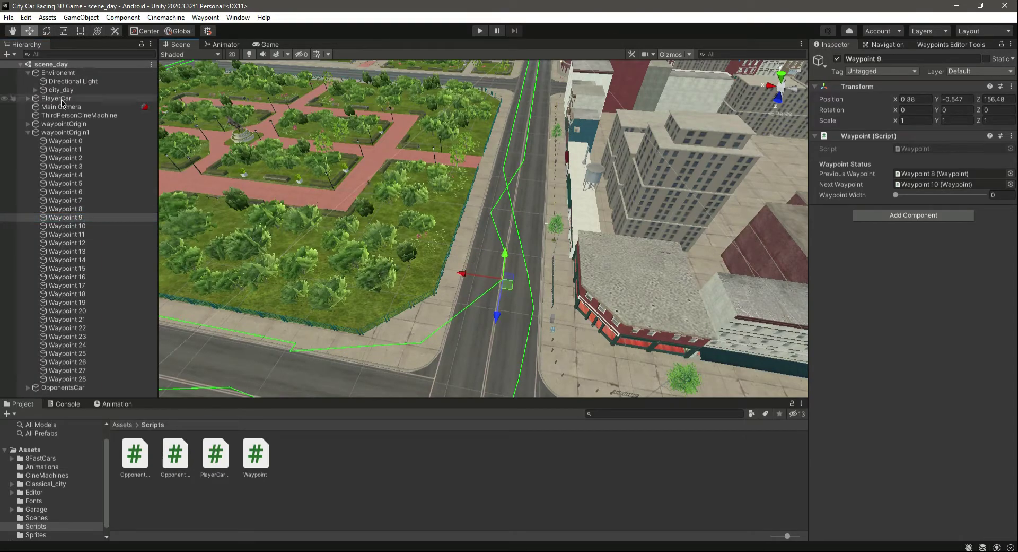
left_click(28, 132)
left_click(78, 271)
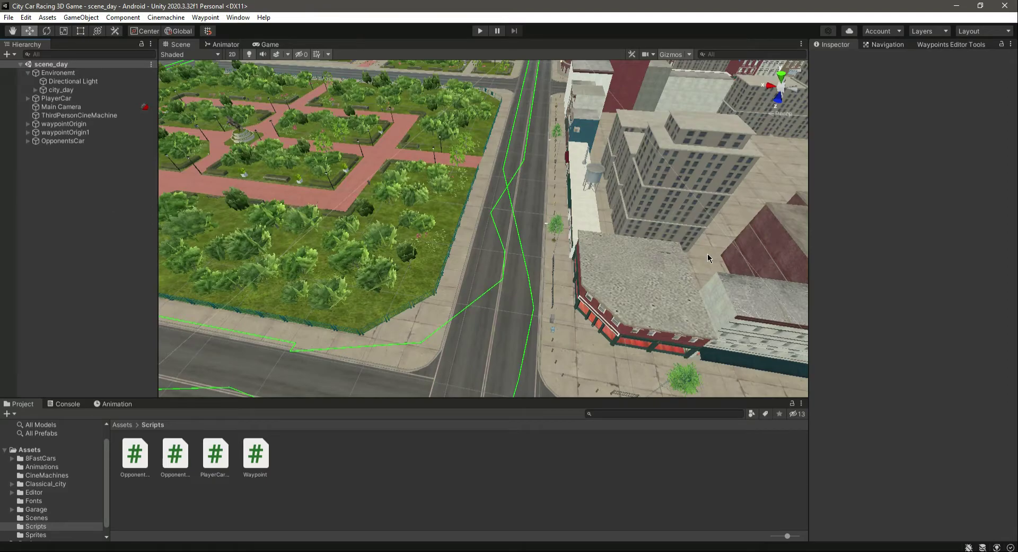
Play-test the race by driving the player car behind both opponents through the park corner, and stop play mode
left_click_drag(522, 298, 519, 206, "alt")
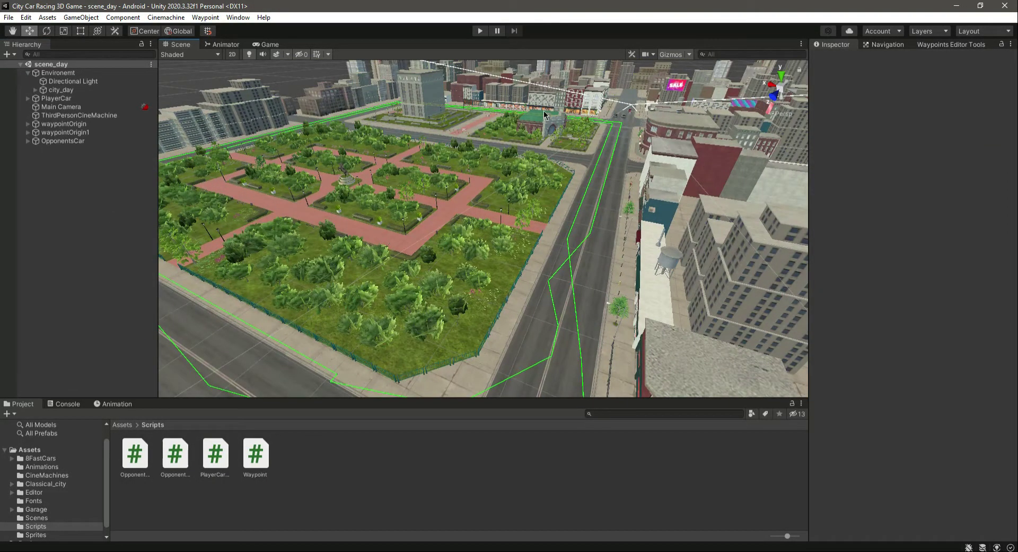
left_click(480, 31)
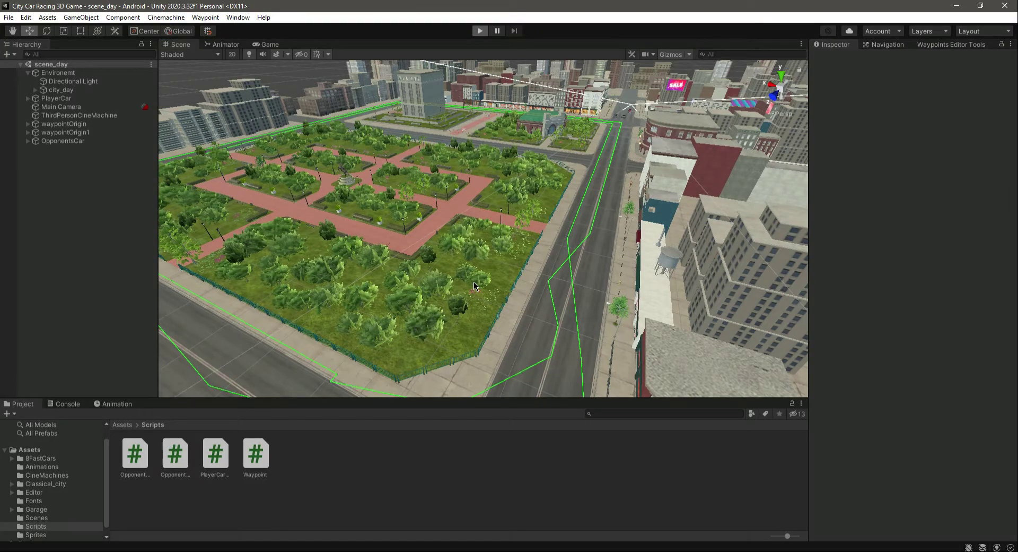
key("w")
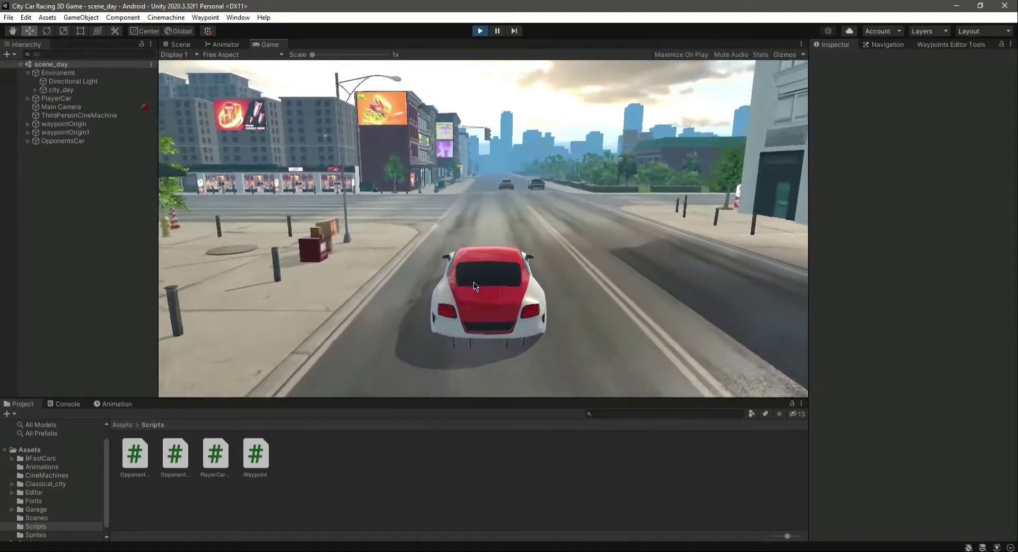
key("w")
key("w")
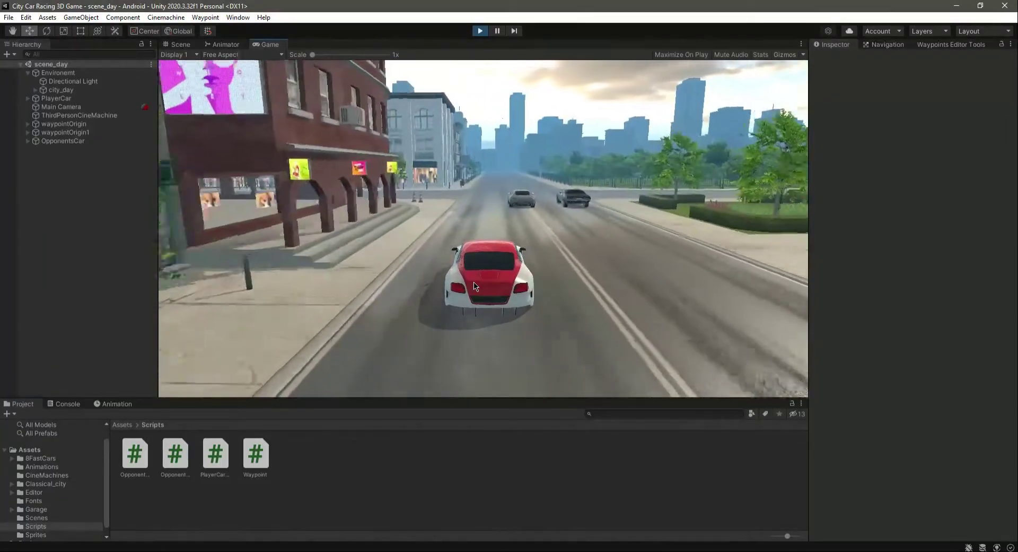
key("w")
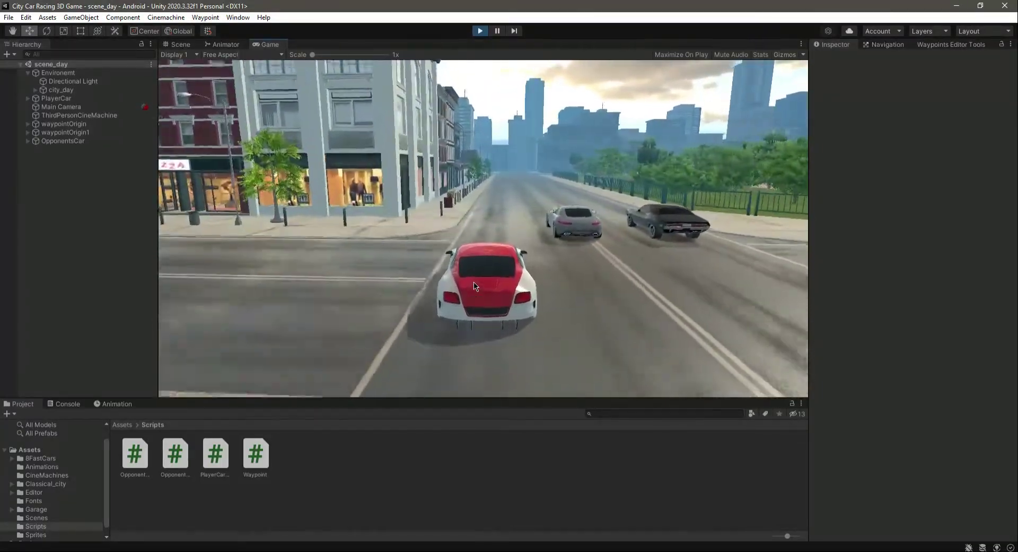
key("w")
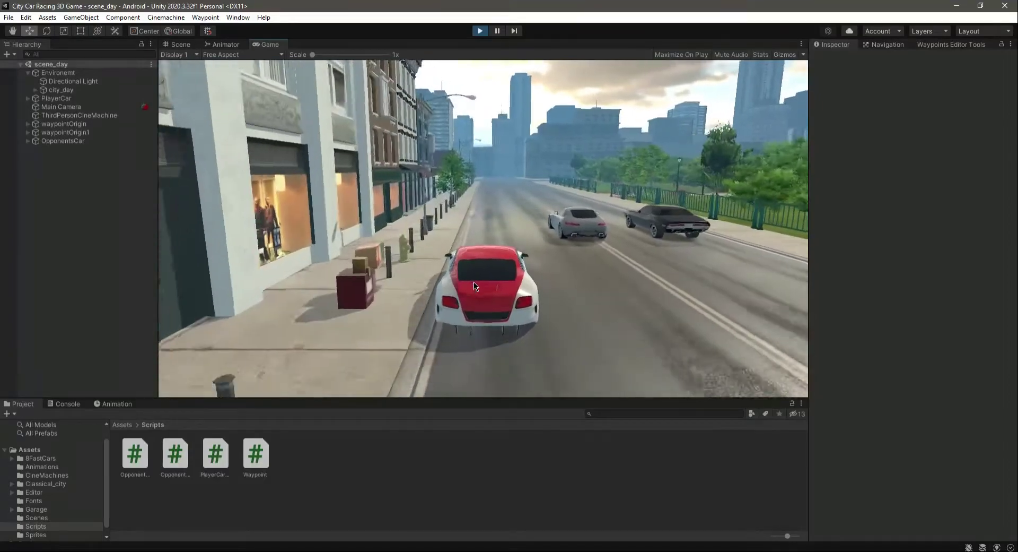
key("w")
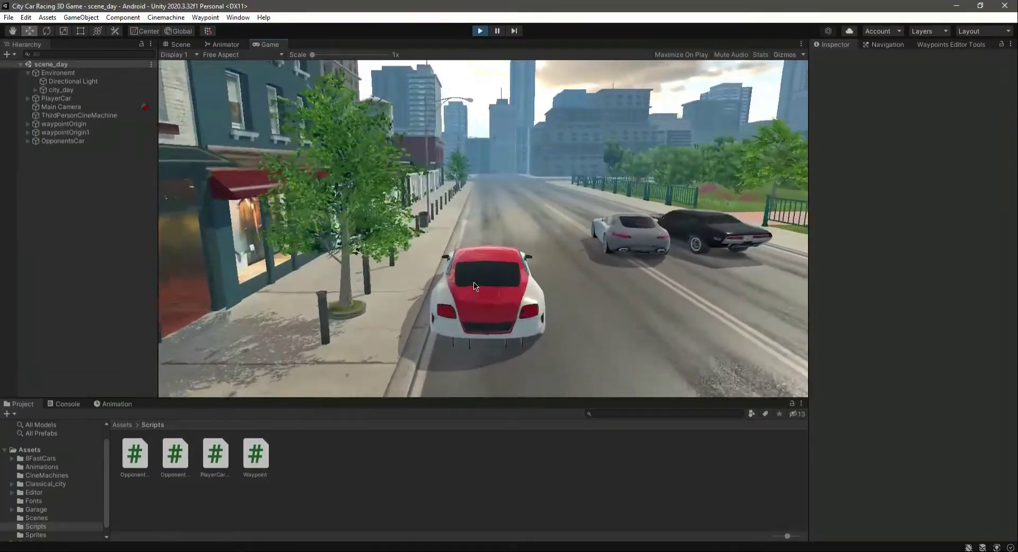
key("w")
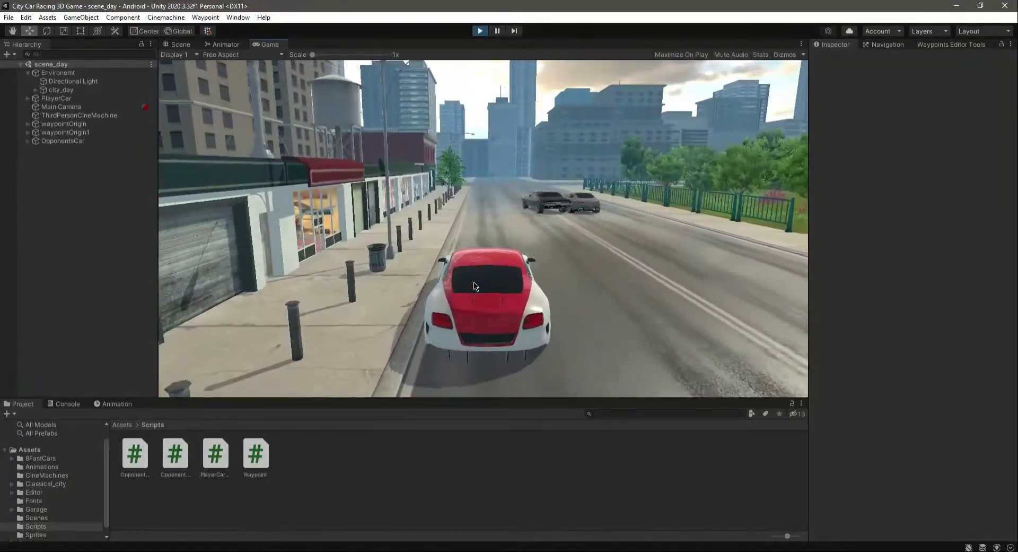
key("w")
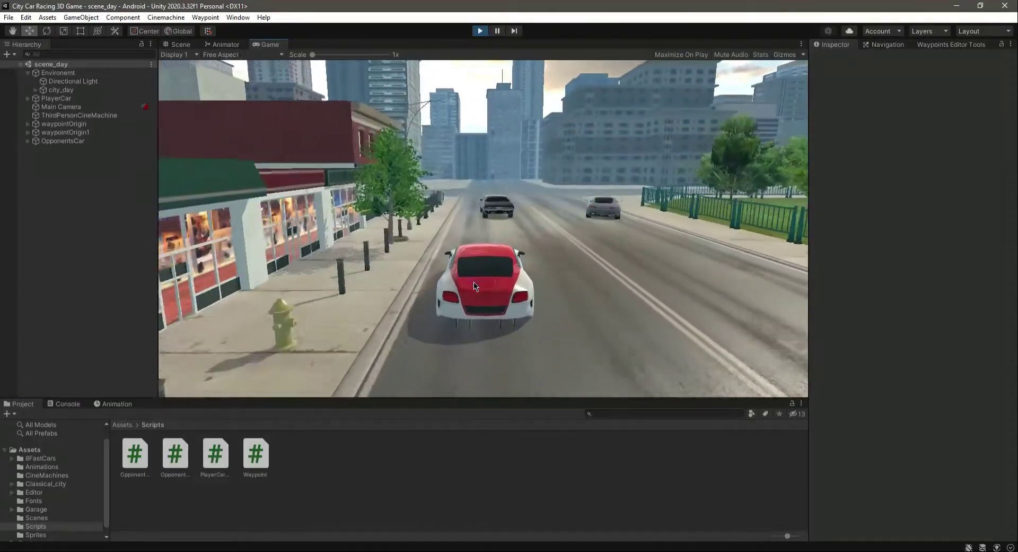
key("w")
key("w")
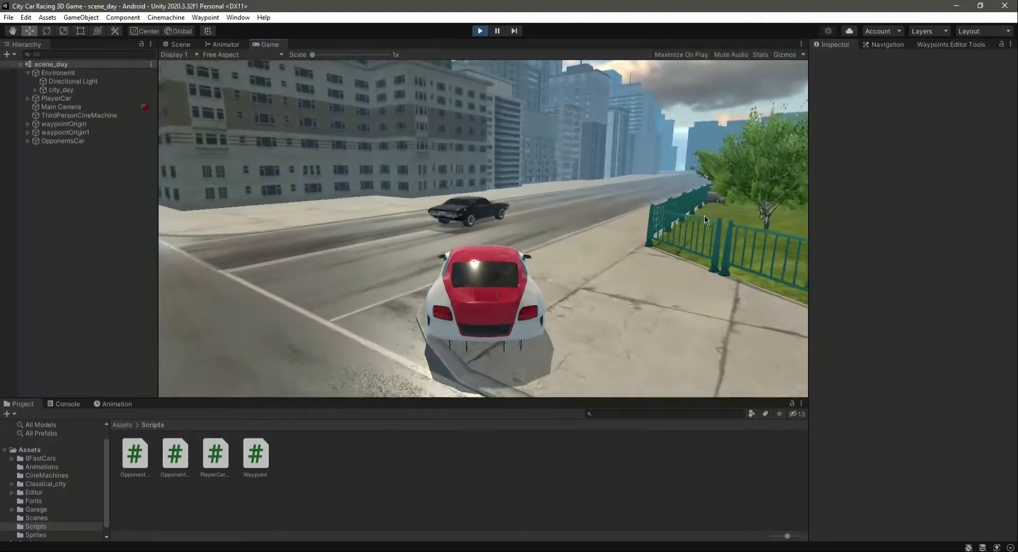
key("w")
left_click(480, 31)
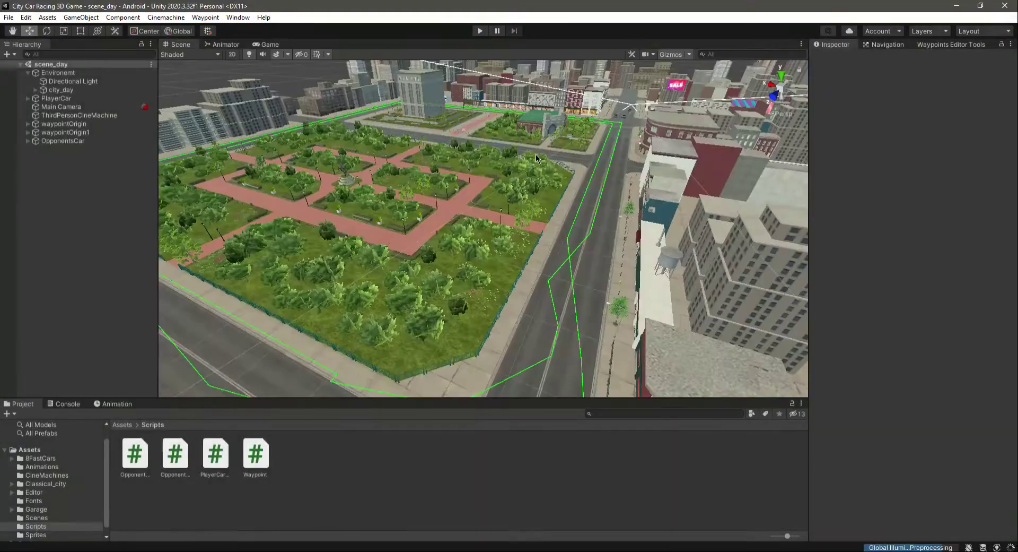
Inspect both waypoint paths around the park corner, with the Environment objects collapsed in the hierarchy
right_click_drag(536, 154, 527, 257)
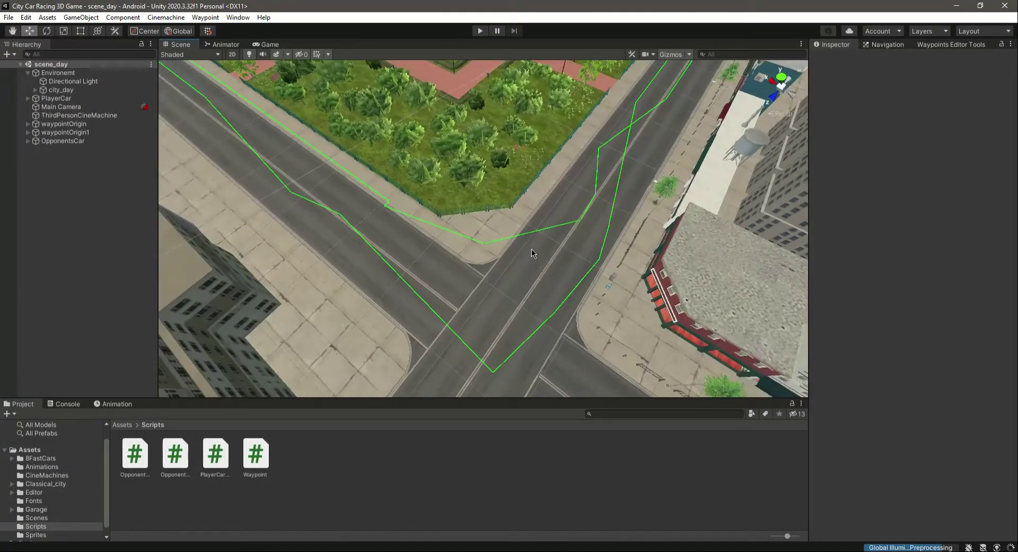
left_click(459, 219)
scroll(58, 242, "up", 15)
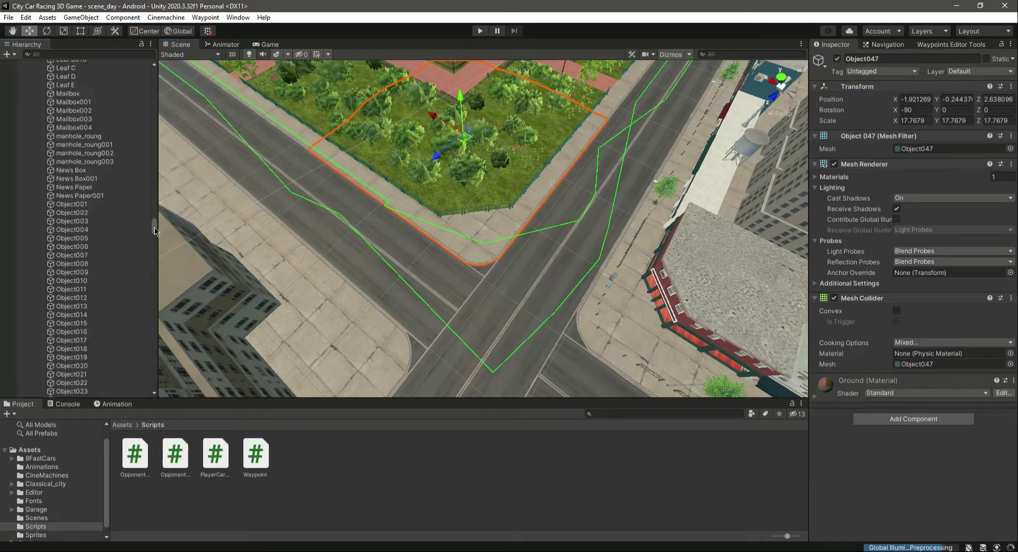
left_click(35, 90)
left_click(75, 215)
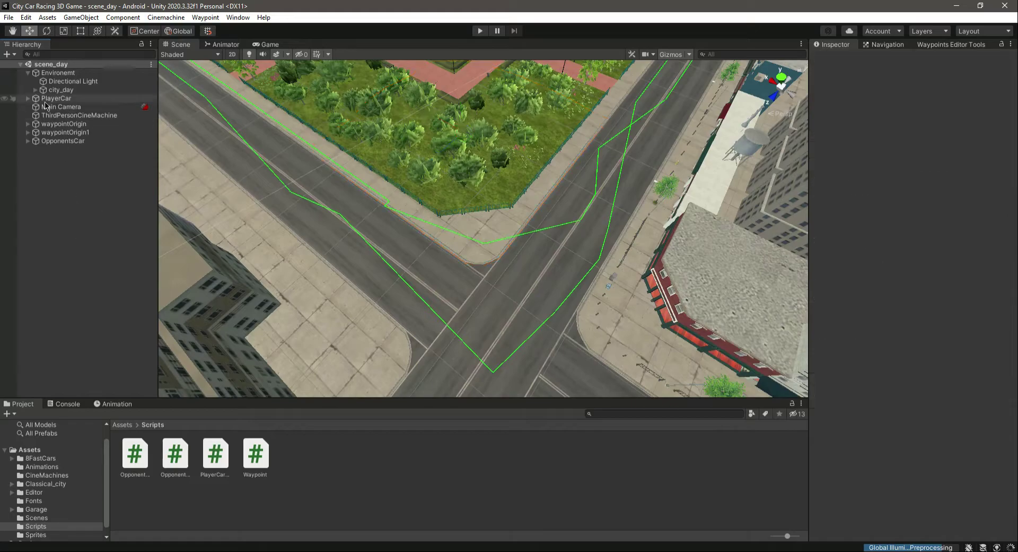
left_click(28, 73)
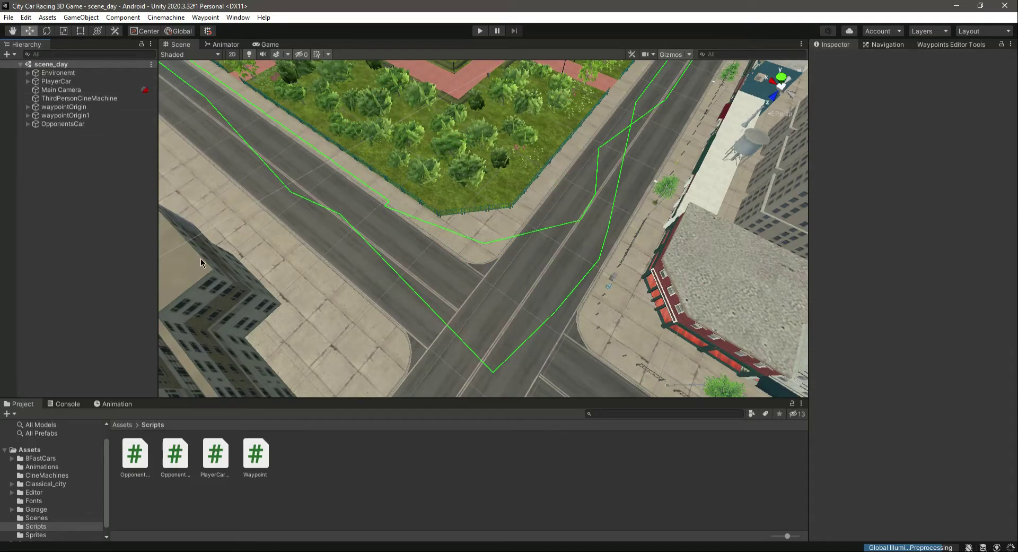
scroll(533, 211, "down", 10)
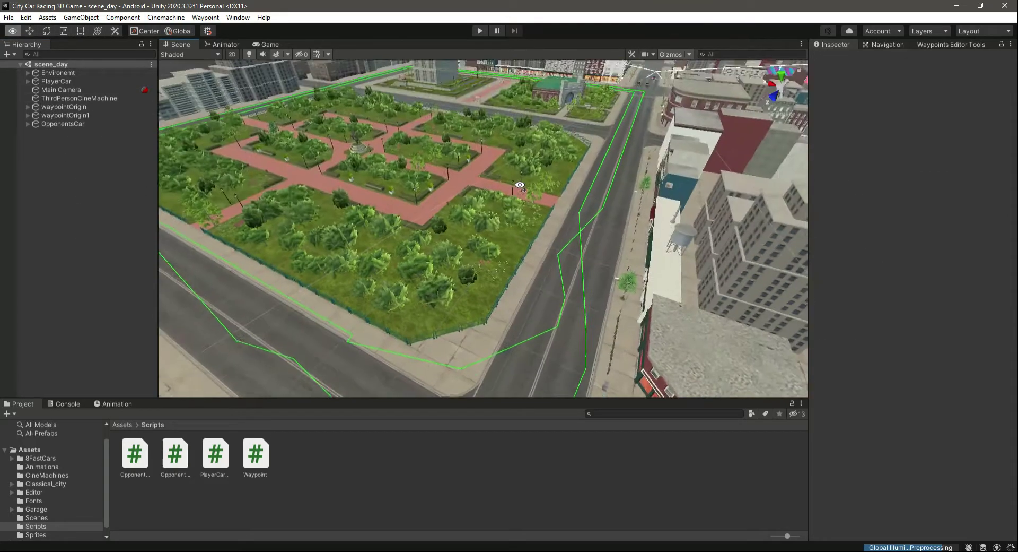
left_click_drag(534, 227, 510, 232, "alt")
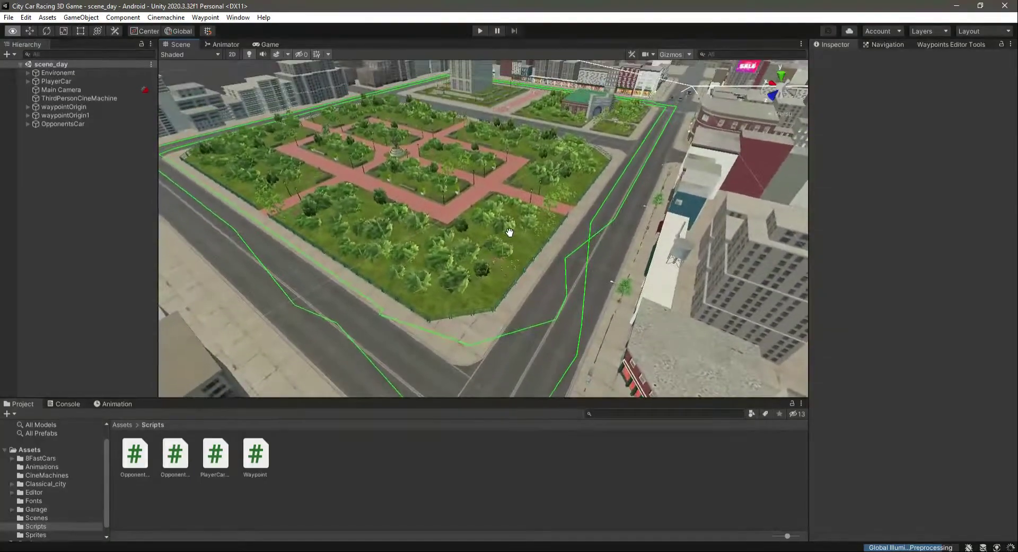
left_click(27, 115)
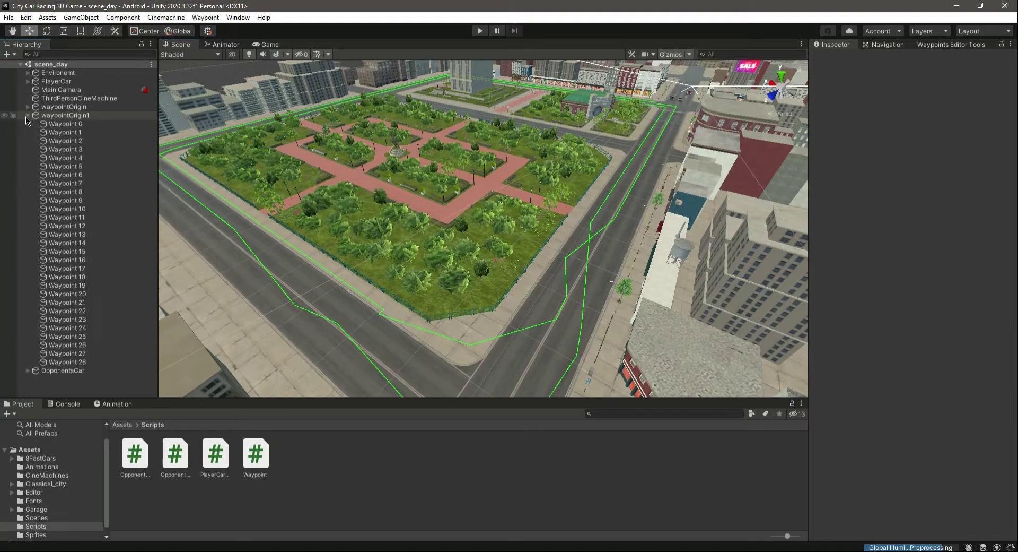
left_click(27, 115)
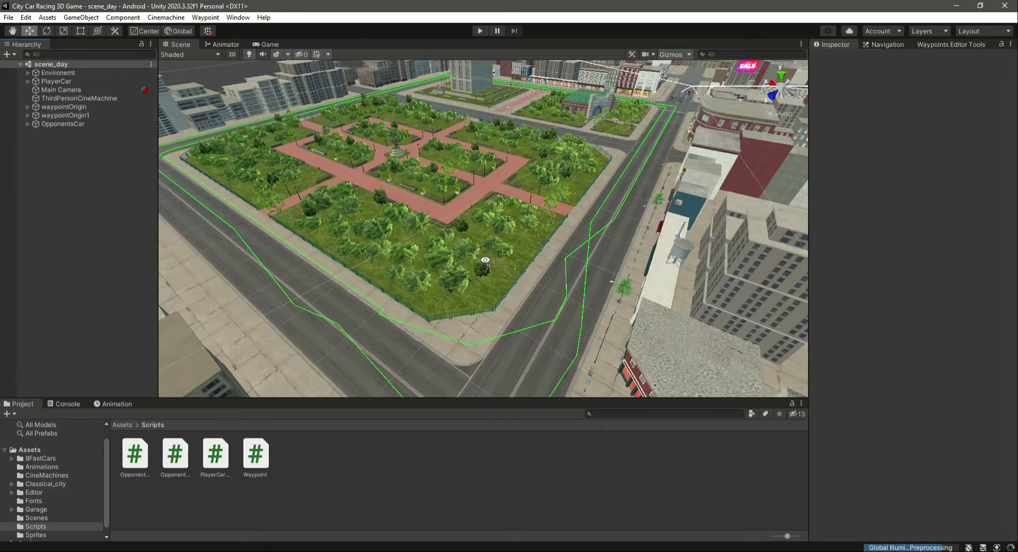
Undo the recent corner edits to both waypoint paths, back to the selection of OpponentCar1
right_click_drag(484, 260, 528, 288)
key("ctrl+z")
key("ctrl+z")
key("ctrl+z")
key("ctrl+z")
key("ctrl+z")
key("ctrl+z")
key("ctrl+z")
key("ctrl+z")
key("ctrl+z")
key("ctrl+z")
key("ctrl+z")
key("ctrl+z")
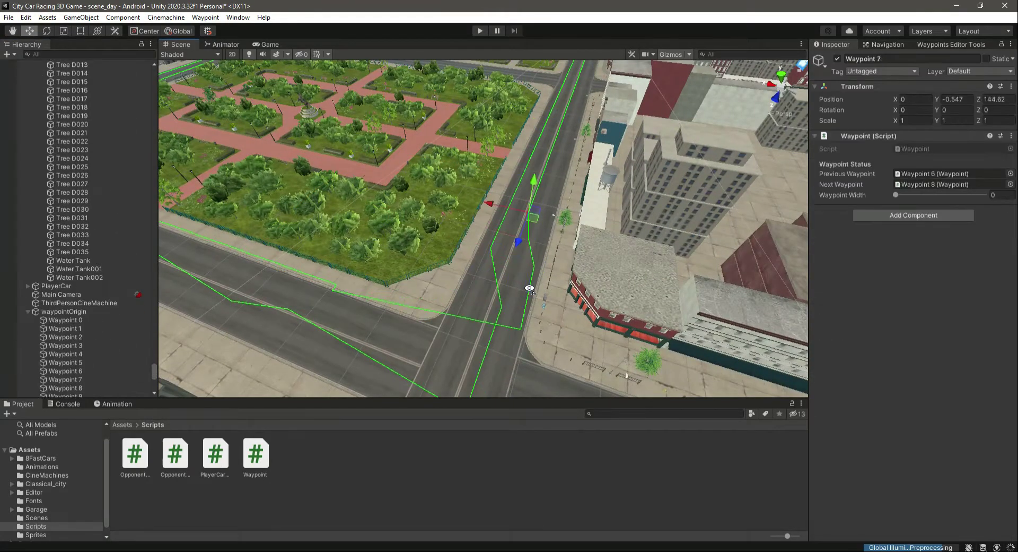
key("ctrl+z")
key("ctrl+z")
key("ctrl+z")
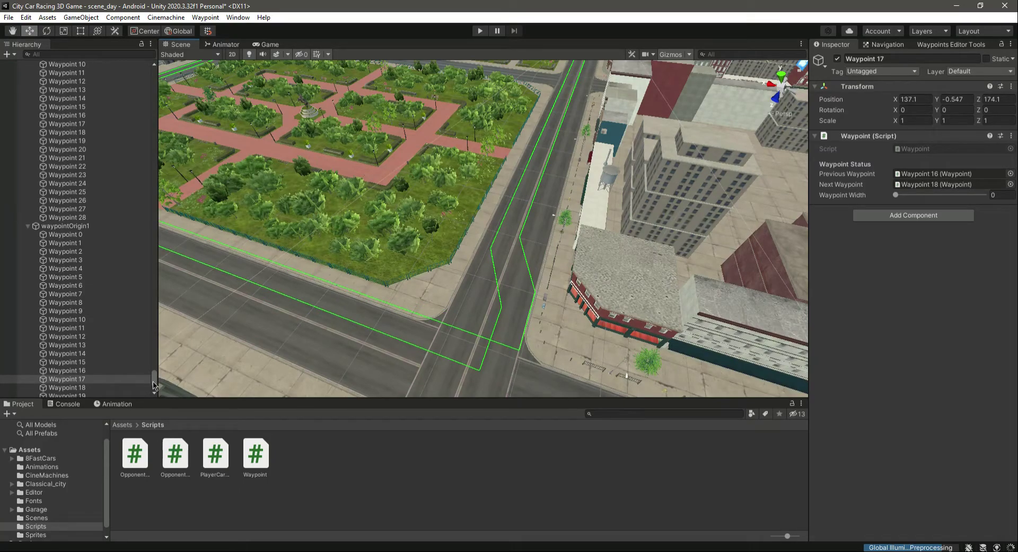
left_click_drag(155, 380, 155, 100)
right_click_drag(522, 282, 441, 234)
key("ctrl+z")
key("ctrl+z")
key("ctrl+z")
key("ctrl+z")
key("ctrl+z")
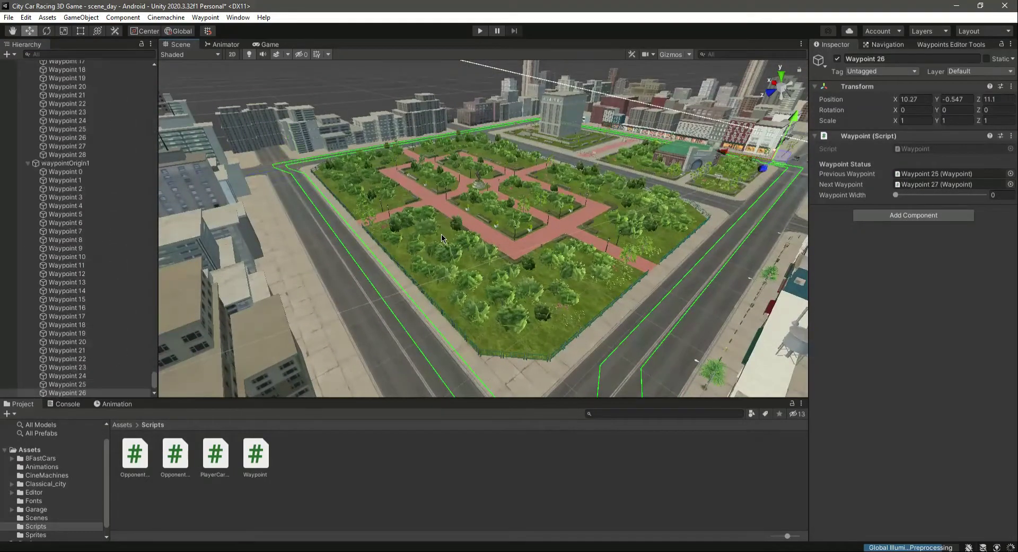
key("ctrl+z")
key("ctrl+z")
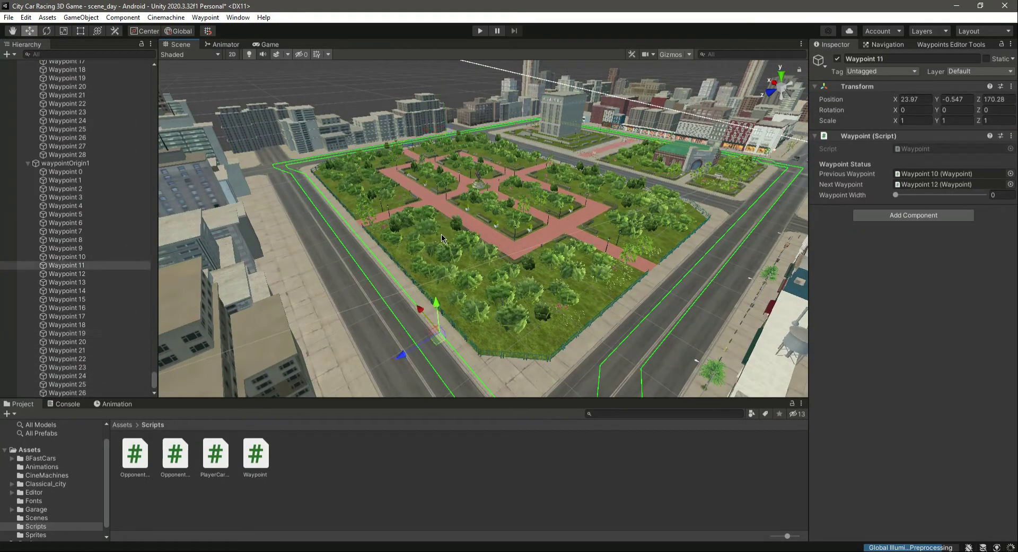
right_click_drag(441, 234, 556, 359)
left_click(557, 360)
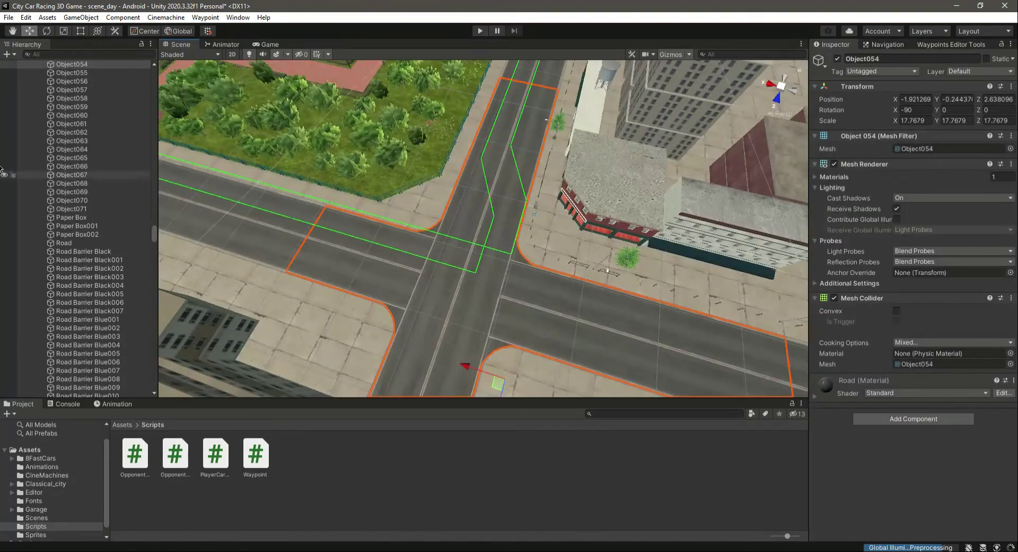
key("ctrl+z")
key("ctrl+z")
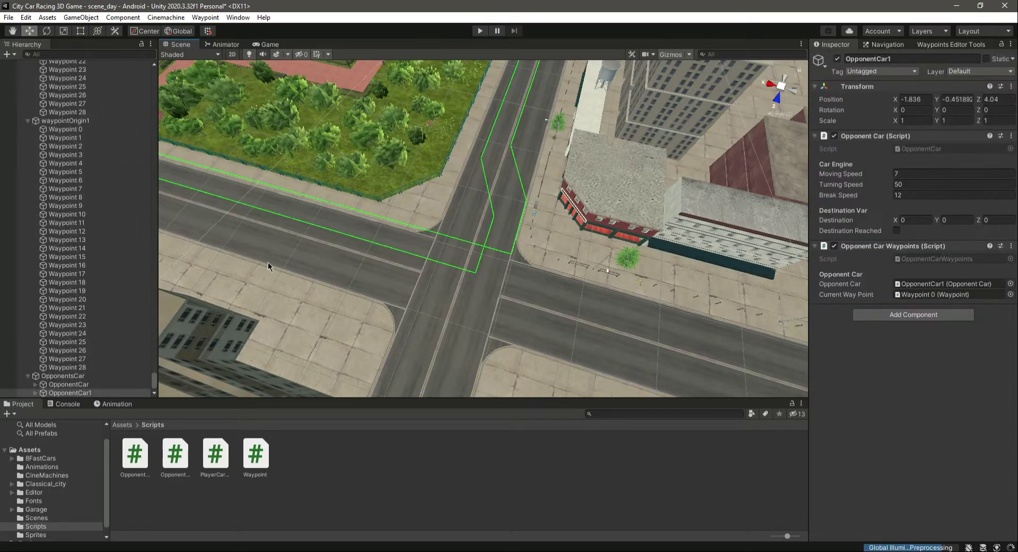
key("ctrl+z")
Save the reverted scene and collapse city_day and waypointOrigin1 in the hierarchy
right_click_drag(418, 280, 454, 148)
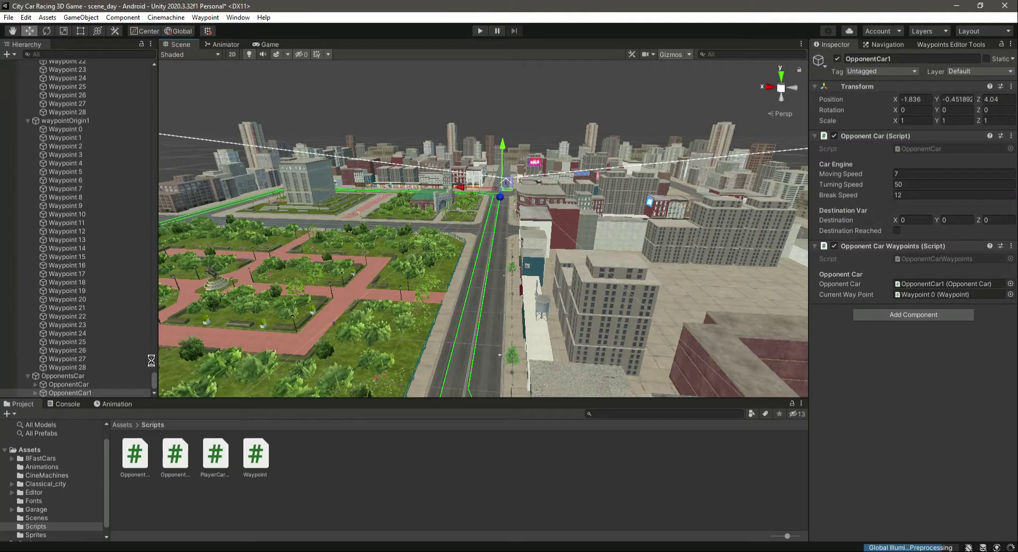
left_click_drag(153, 383, 148, 71)
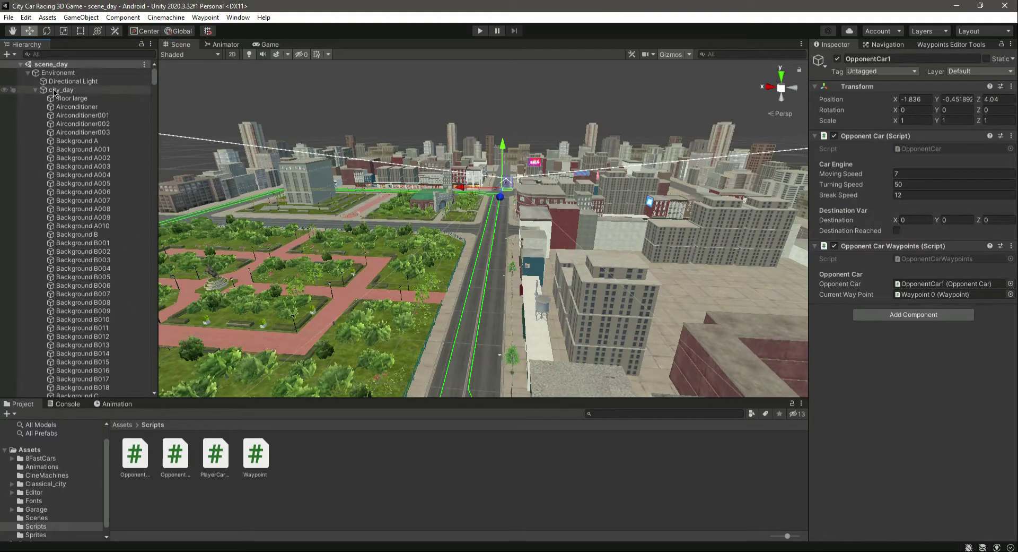
left_click(35, 90)
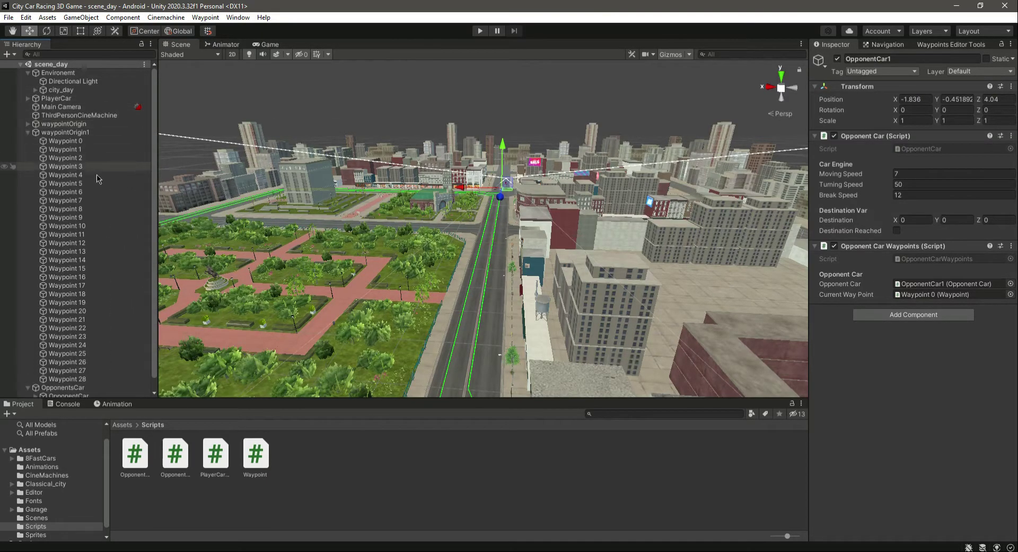
left_click(27, 133)
right_click_drag(530, 175, 542, 269)
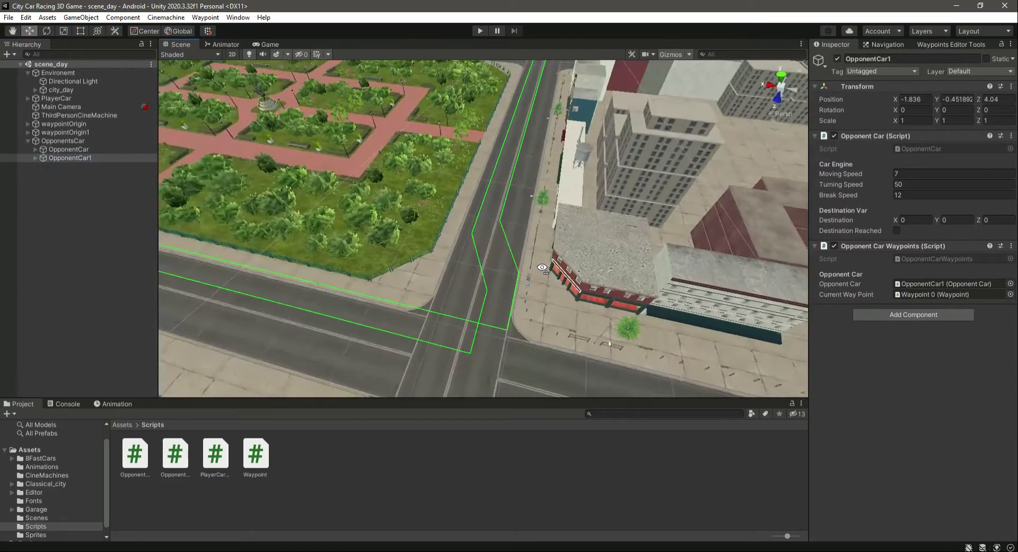
scroll(491, 305, "down", 4)
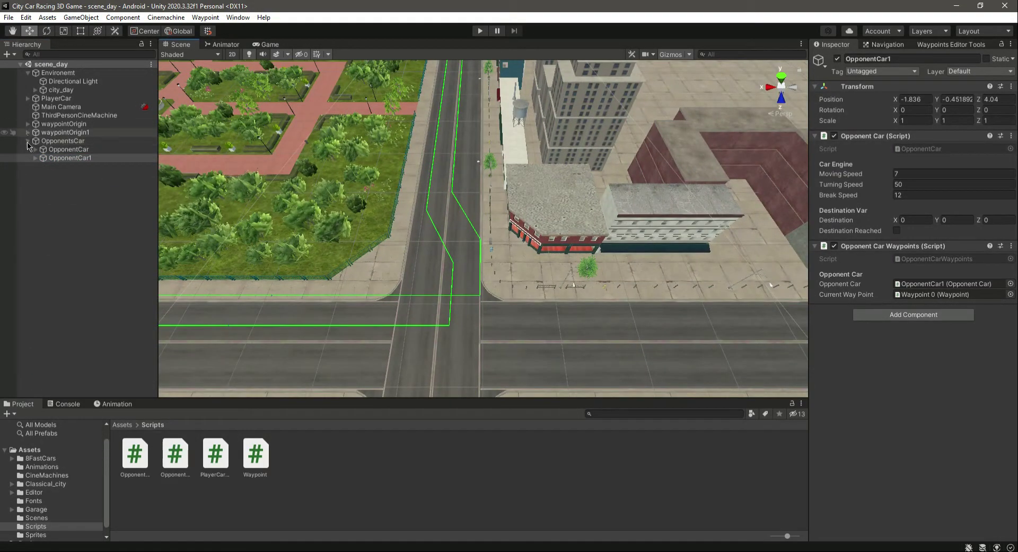
In waypointOrigin1, shift Waypoint 8 to about X -1.31 and move Waypoint 7 toward the building side of the road
left_click(25, 141)
left_click(27, 133)
left_click(90, 328)
left_click(90, 344)
left_click(87, 218)
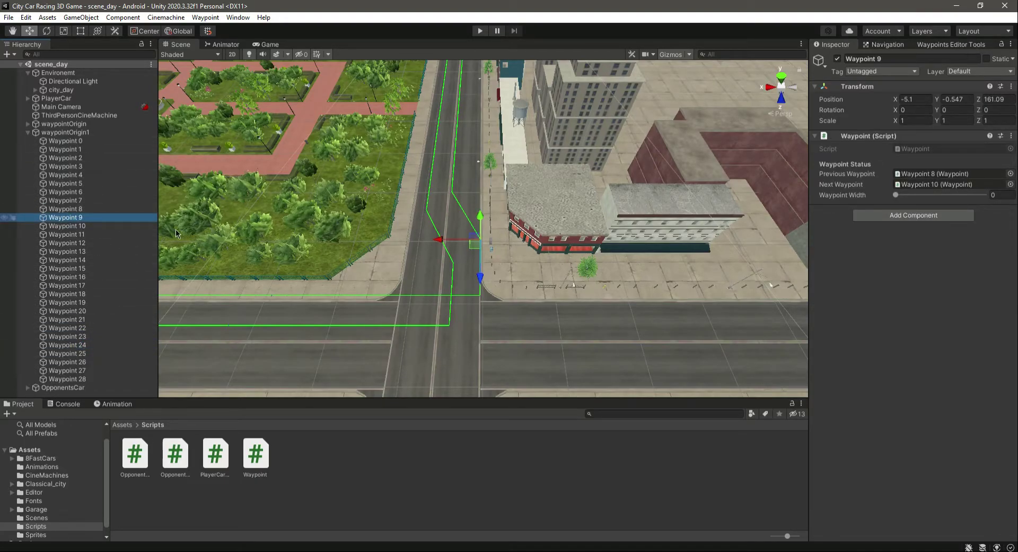
left_click(90, 227)
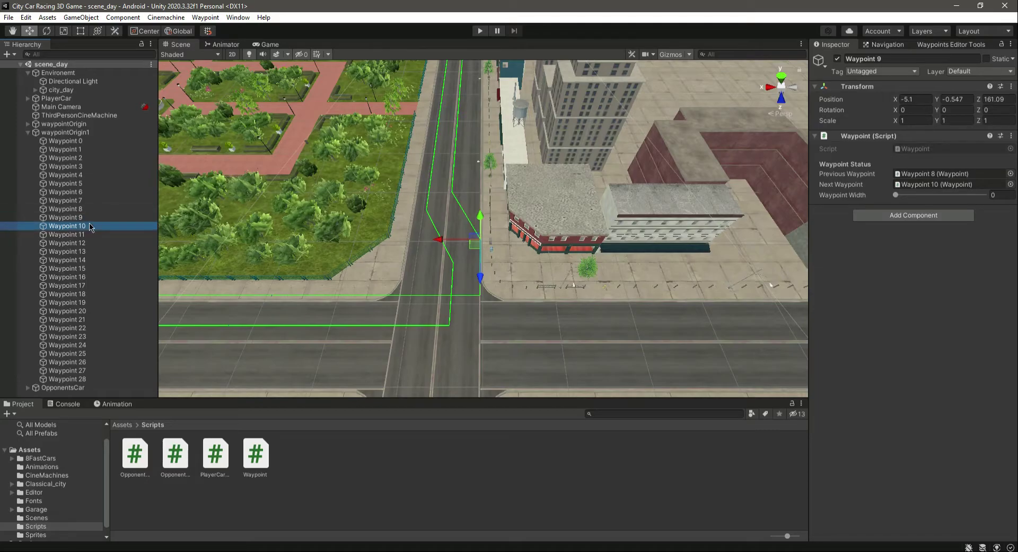
left_click(84, 218)
left_click(79, 212)
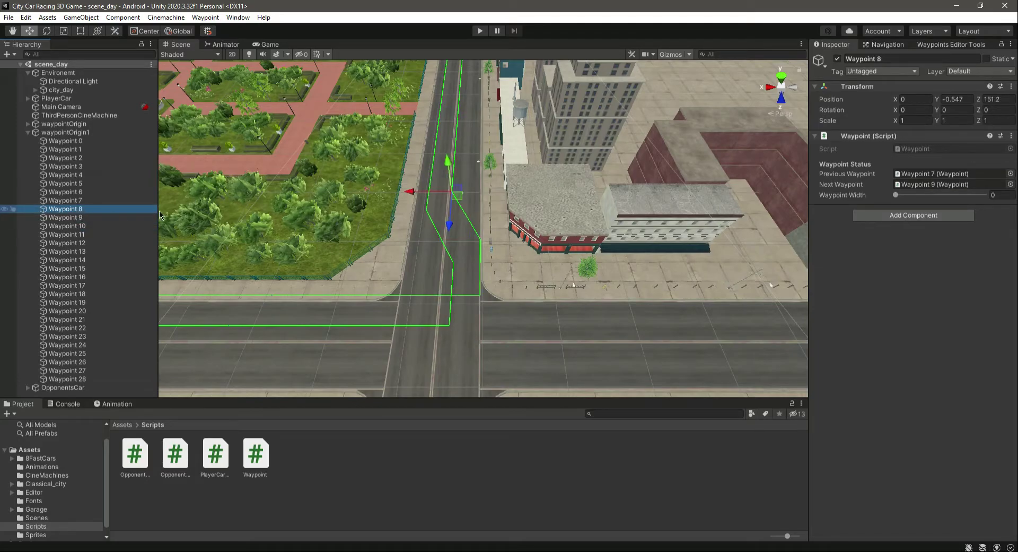
left_click_drag(411, 194, 461, 192)
left_click(64, 200)
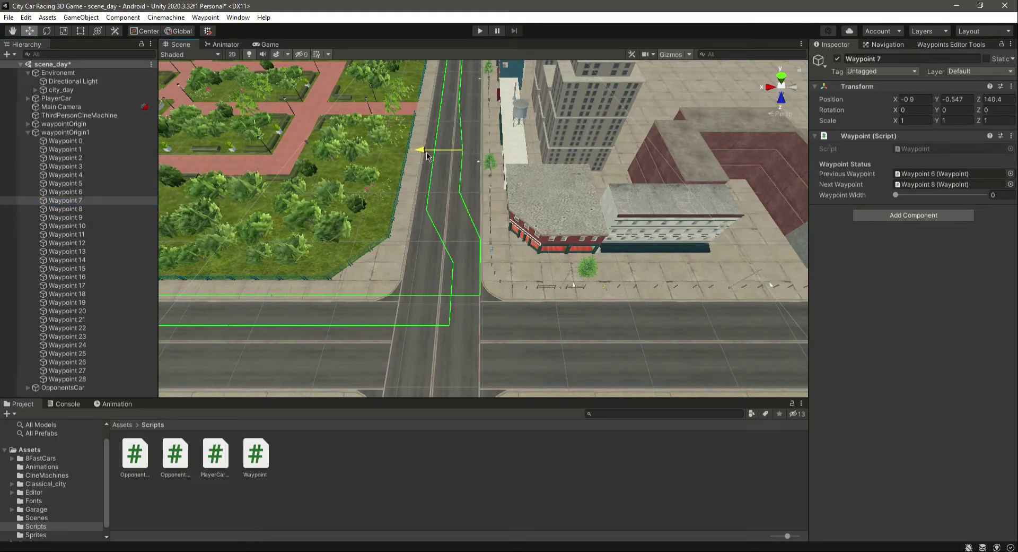
Straighten the waypointOrigin1 path by shifting Waypoint 8 further toward the buildings and Waypoint 9 to about X -4.02
left_click(115, 209)
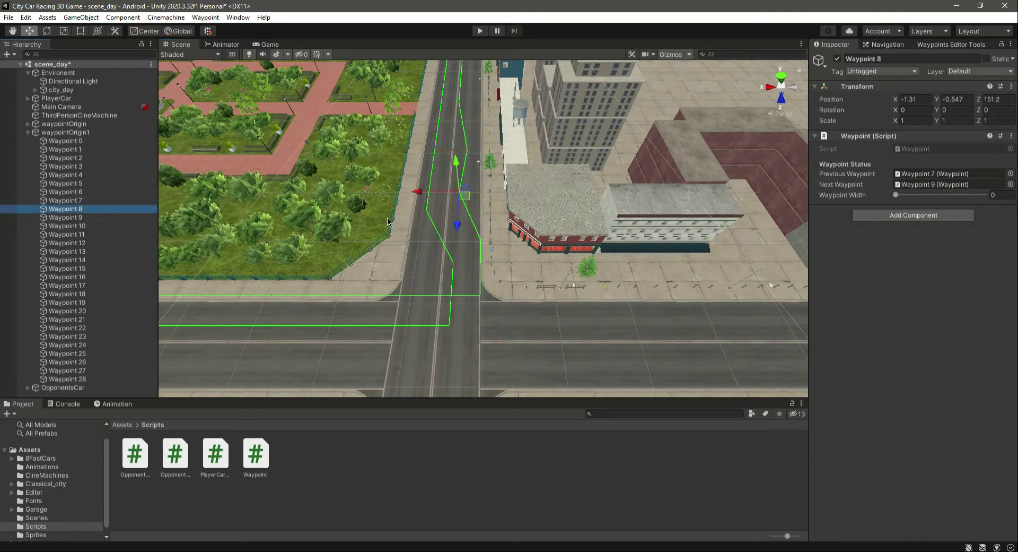
left_click(106, 217)
left_click_drag(442, 242, 433, 241)
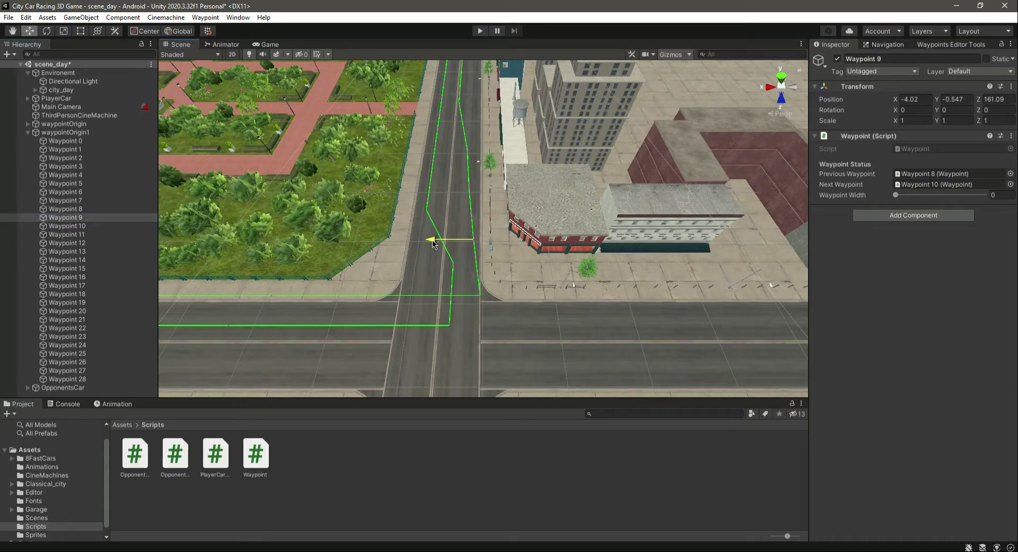
Move Waypoint 10 of waypointOrigin1 across the intersection to about Z 185.77, and select Waypoint 11 to check the corner
left_click(99, 226)
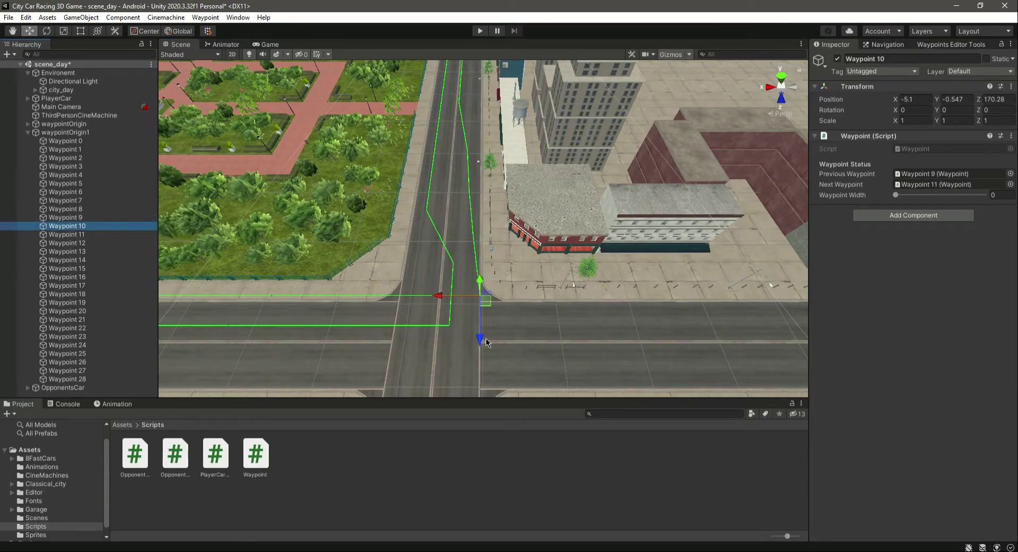
left_click_drag(478, 340, 482, 409)
right_click_drag(451, 272, 466, 323)
left_click_drag(481, 317, 483, 345)
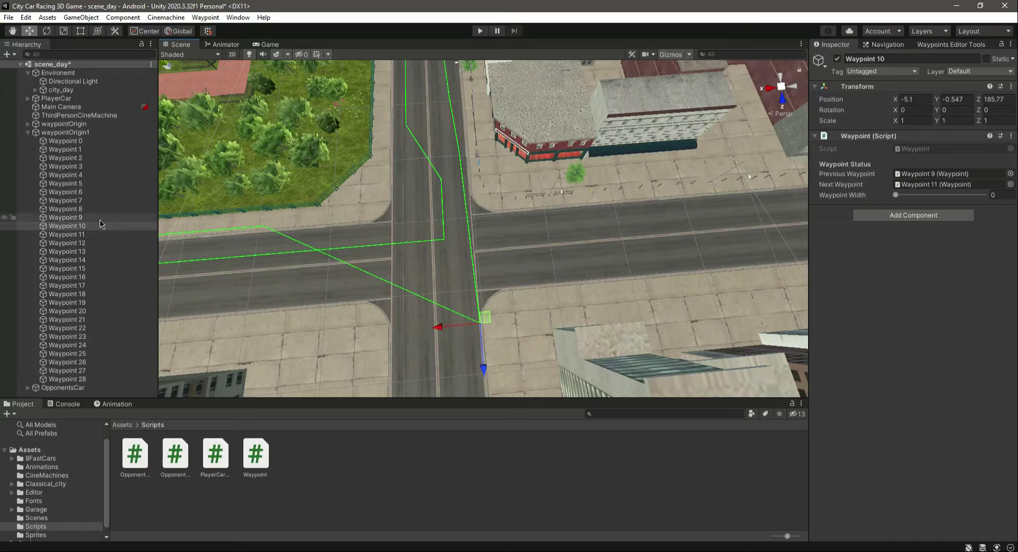
left_click(75, 235)
left_click_drag(293, 286, 210, 252, "alt")
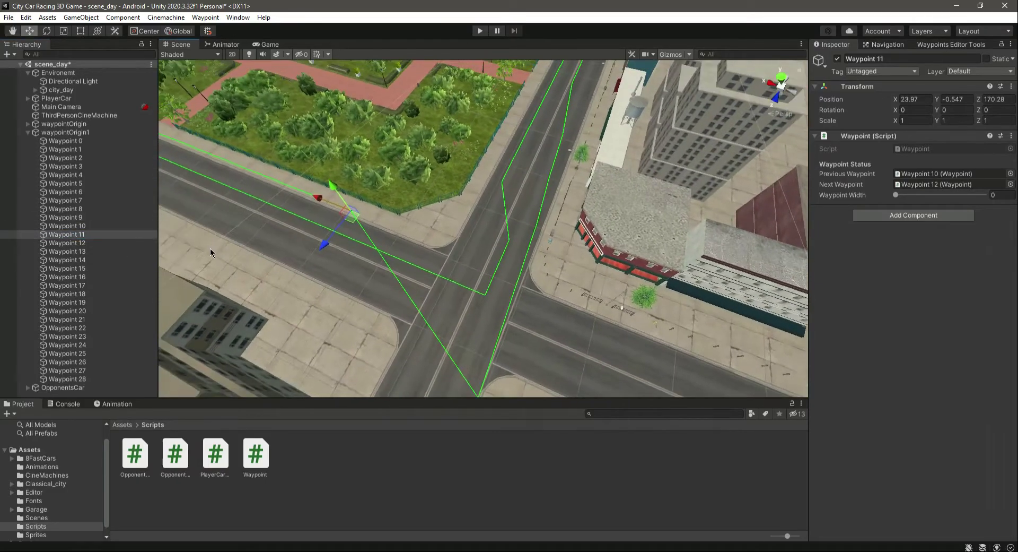
Collapse waypointOrigin1, save the scene, and play-test the race behind both opponents through the park corner before stopping play mode
left_click(28, 132)
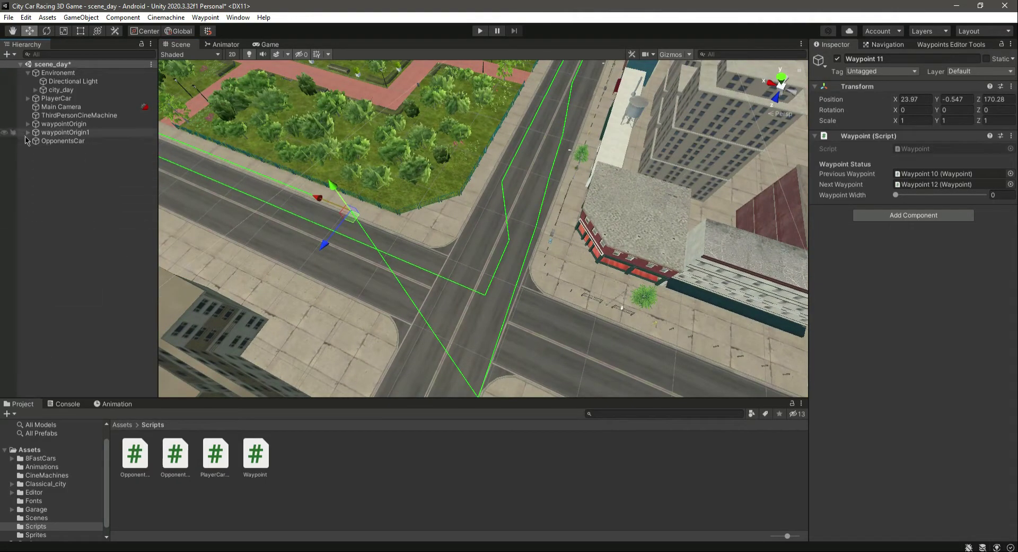
key("ctrl+p")
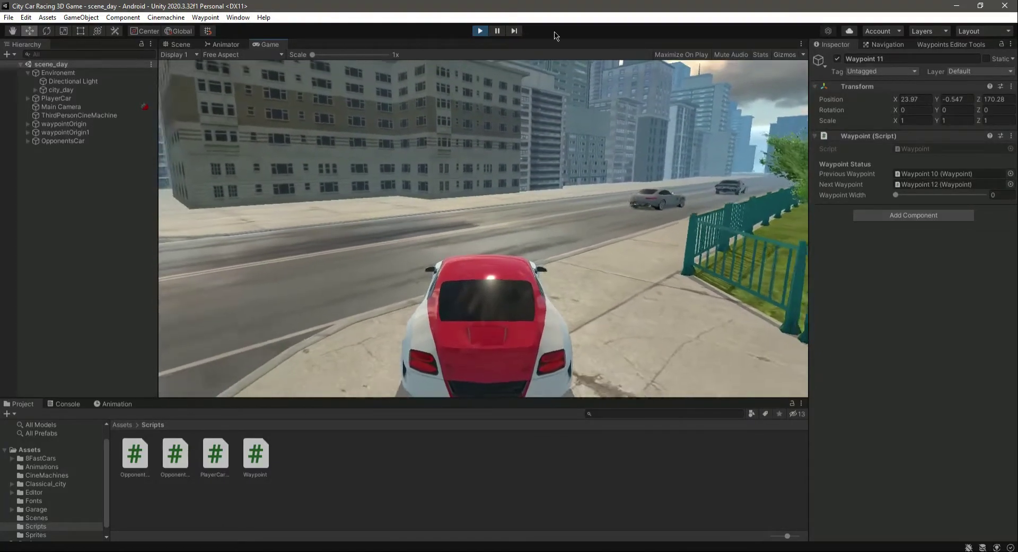
left_click(480, 30)
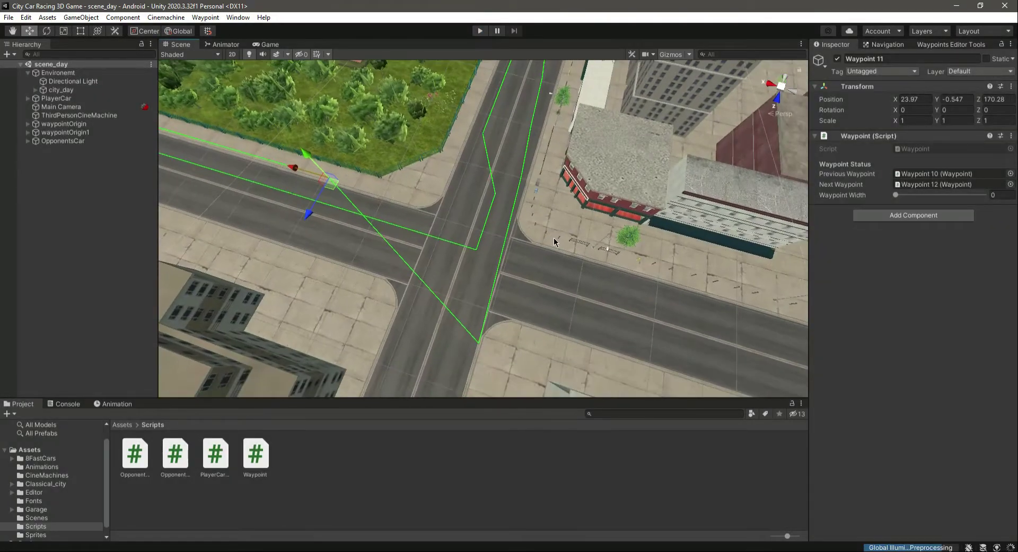
Examine both waypoint paths along the street back to the three cars at the start, and clear the selection
right_click_drag(554, 238, 454, 144)
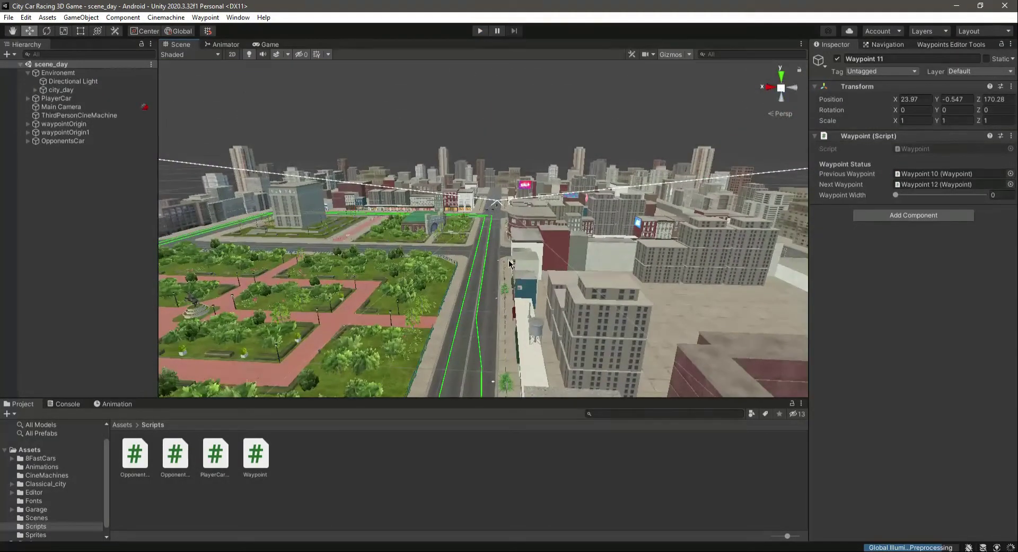
right_click_drag(506, 255, 498, 256)
scroll(517, 250, "up", 3)
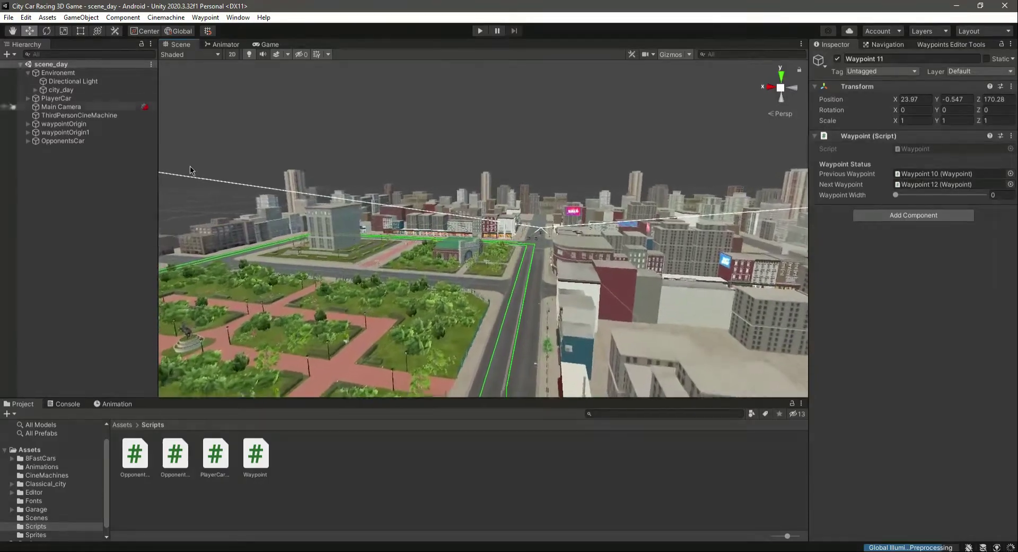
right_click_drag(493, 260, 526, 266)
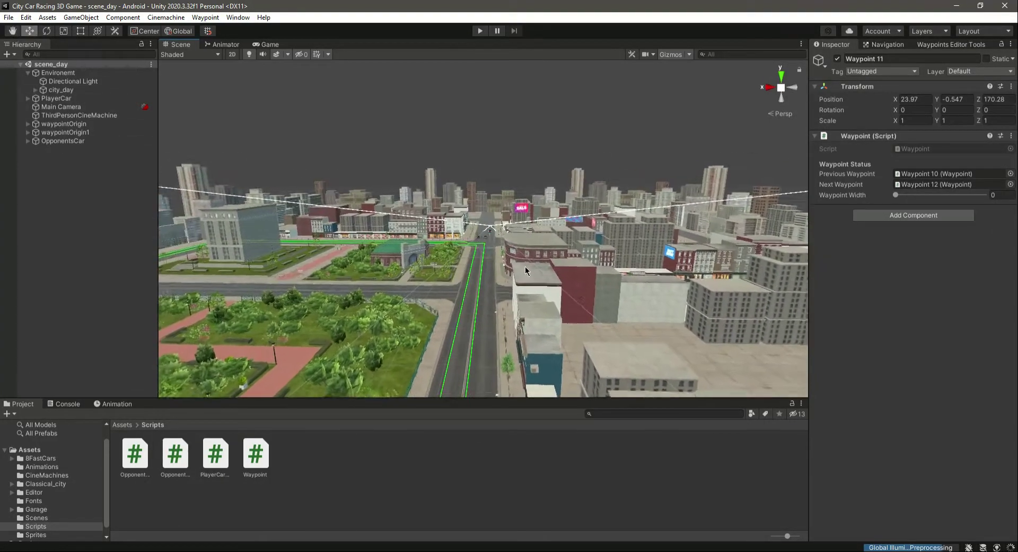
scroll(525, 266, "up", 3)
key("Up")
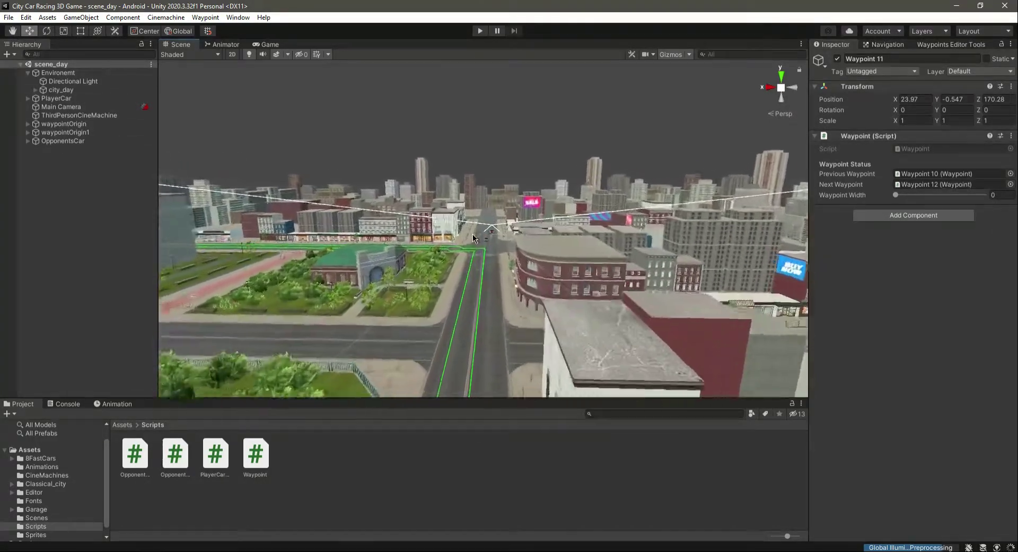
key("Up")
right_click_drag(552, 175, 416, 214)
key("d")
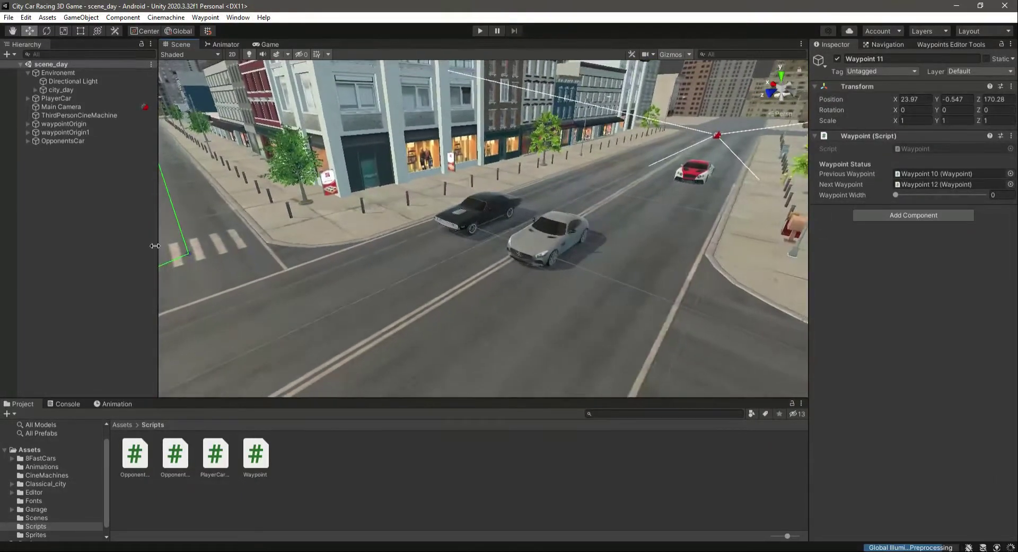
left_click(87, 208)
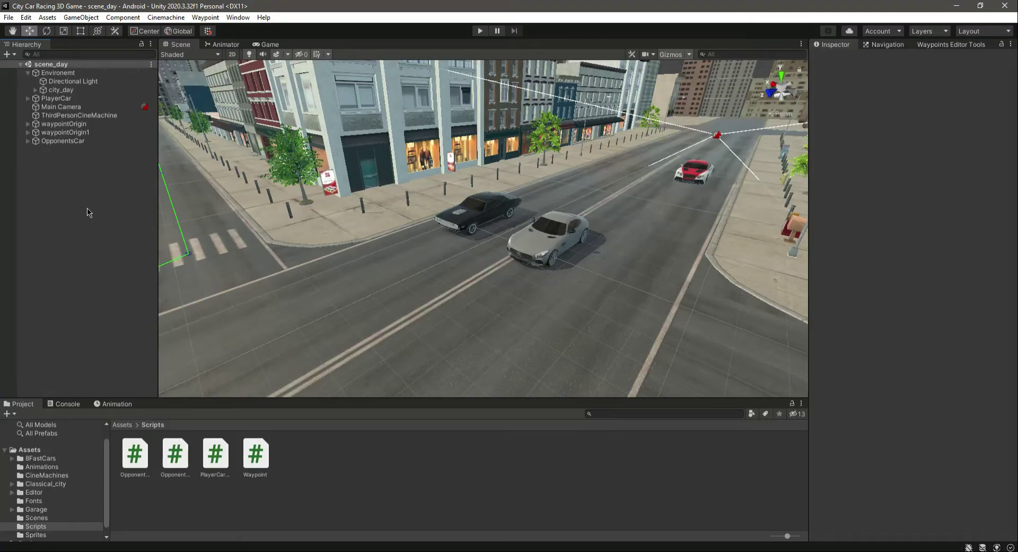